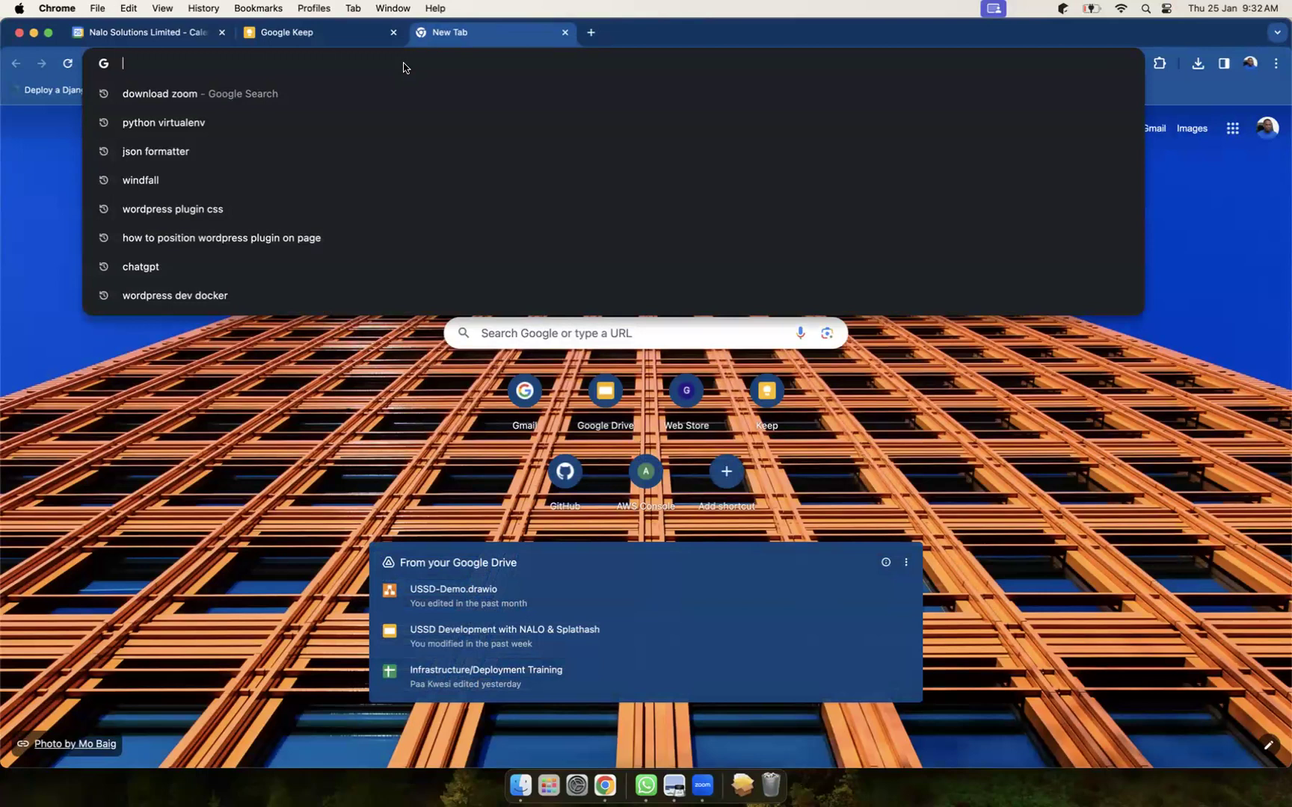
Open the diagram editor at app.diagrams.net.
text(ap)
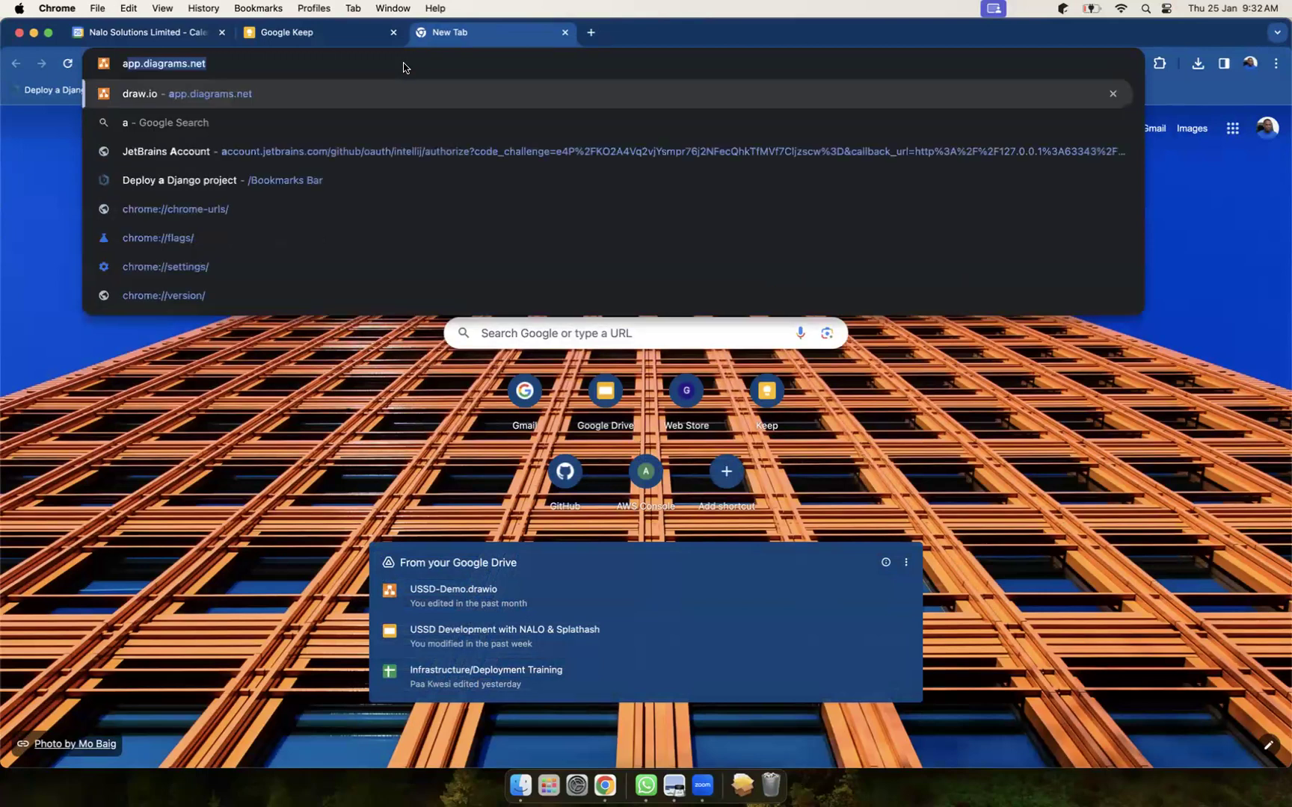
text(p)
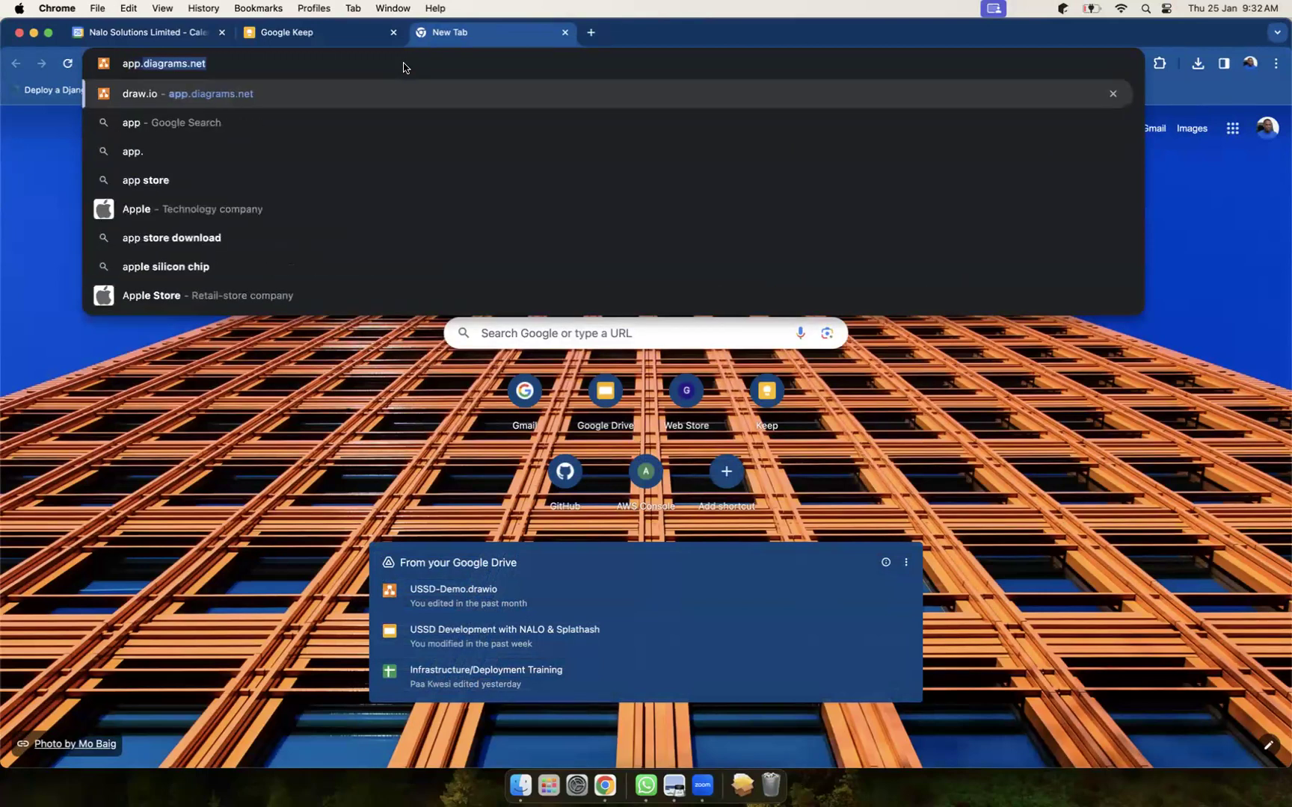
text(.diagrams.net)
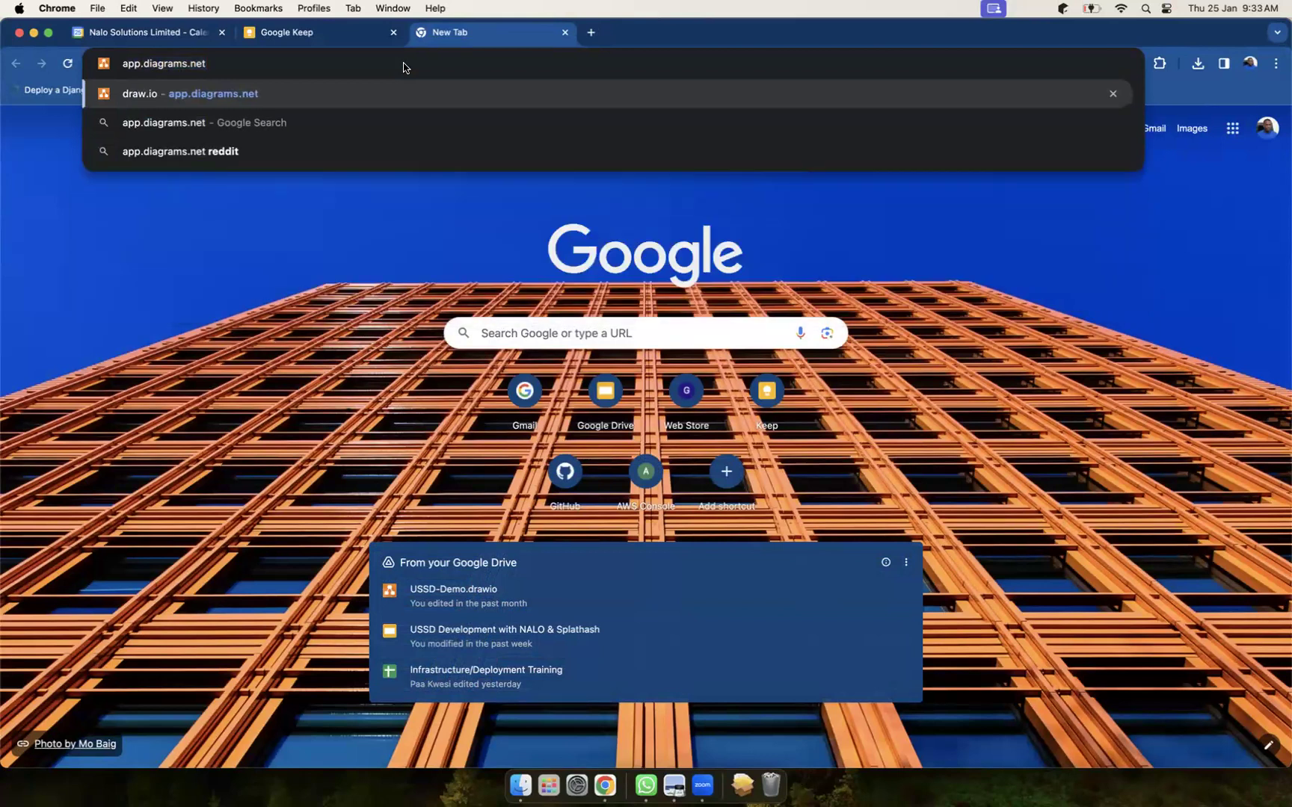
key(Return)
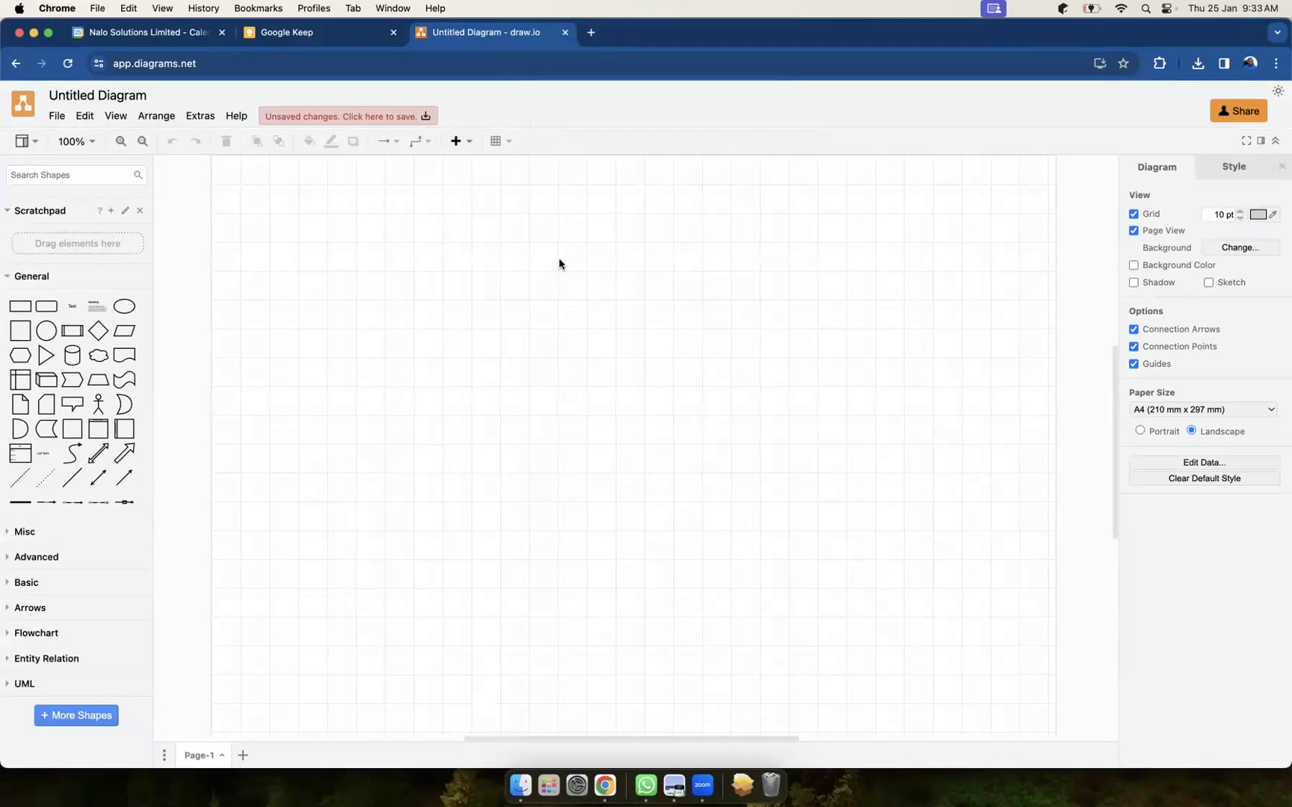
scroll(575, 379, down, 4)
scroll(574, 381, up, 2)
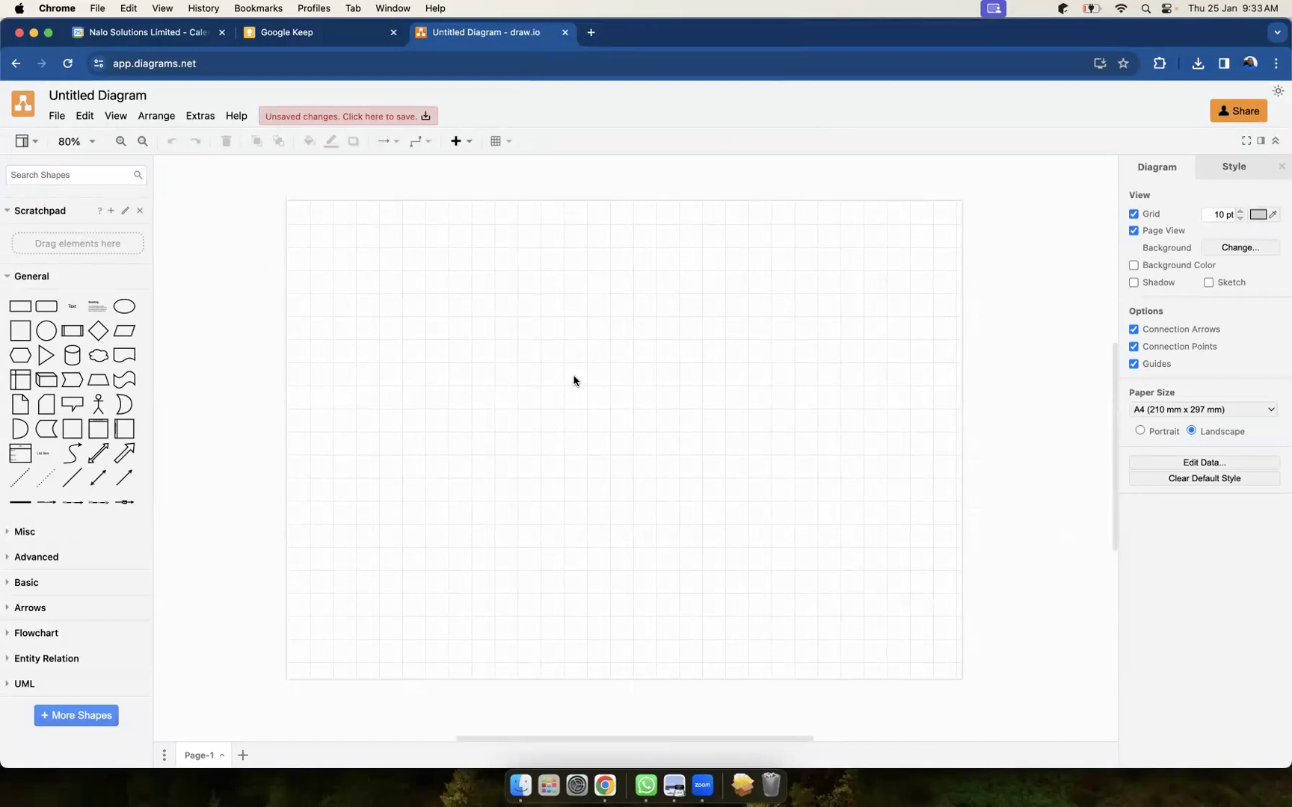
Review the storage locations offered for saving the diagram, and dismiss the save dialog without saving.
click(57, 115)
click(79, 211)
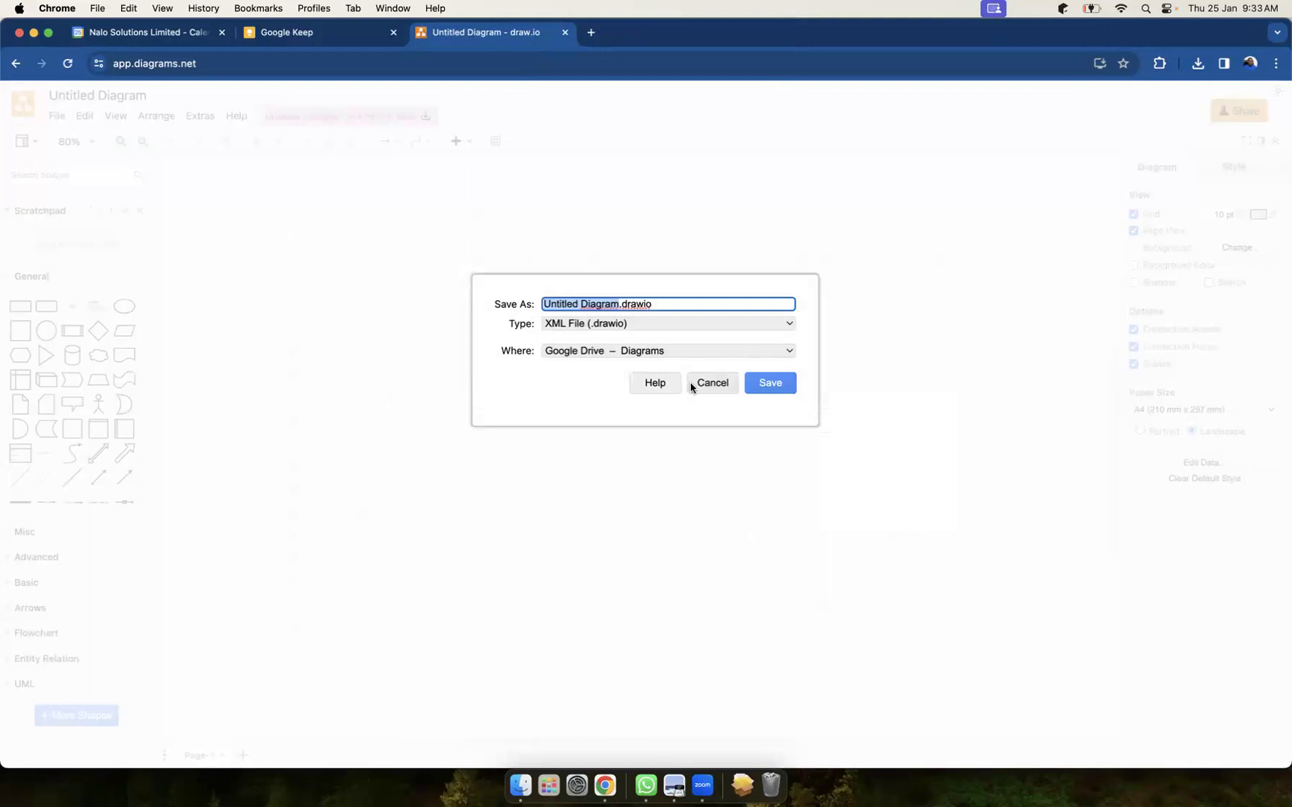
click(681, 352)
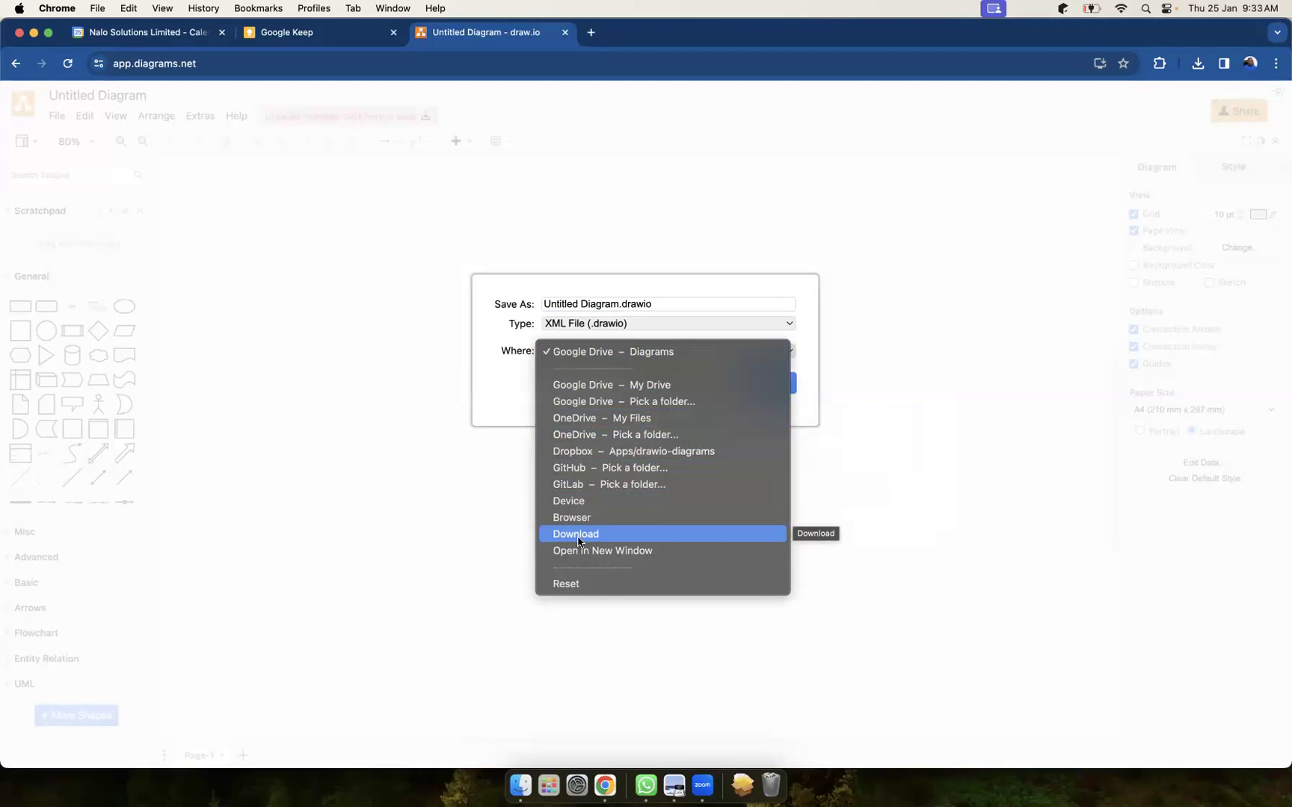
click(510, 398)
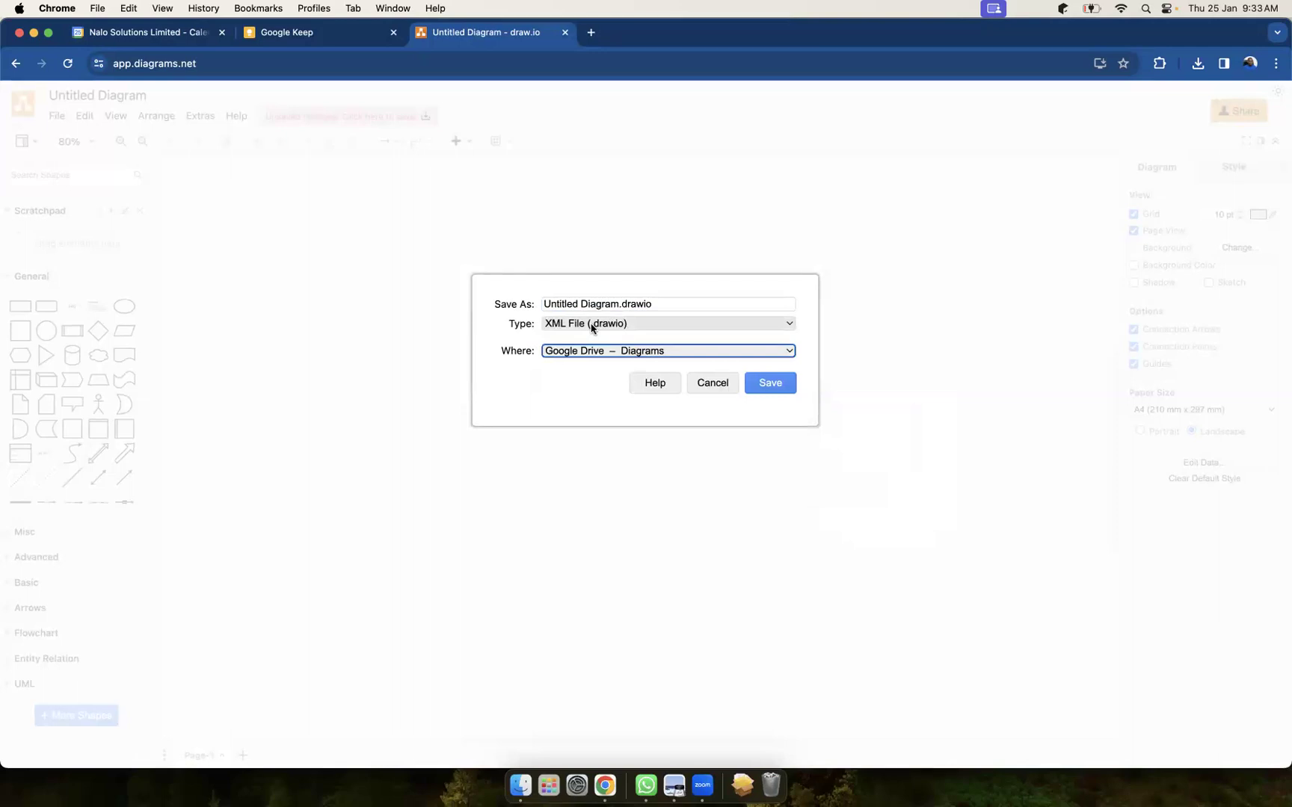
click(708, 384)
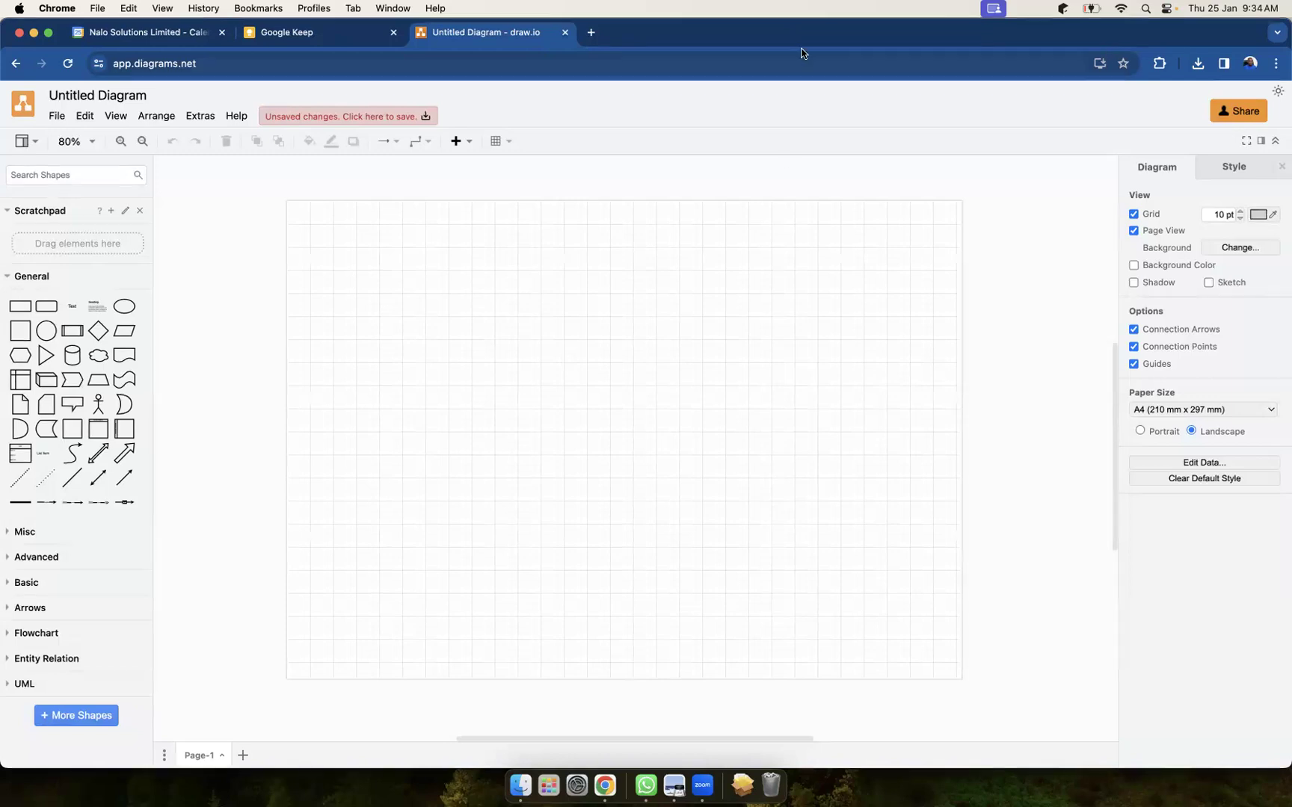
Open slides.google.com in a new browser tab and create a blank presentation.
click(591, 33)
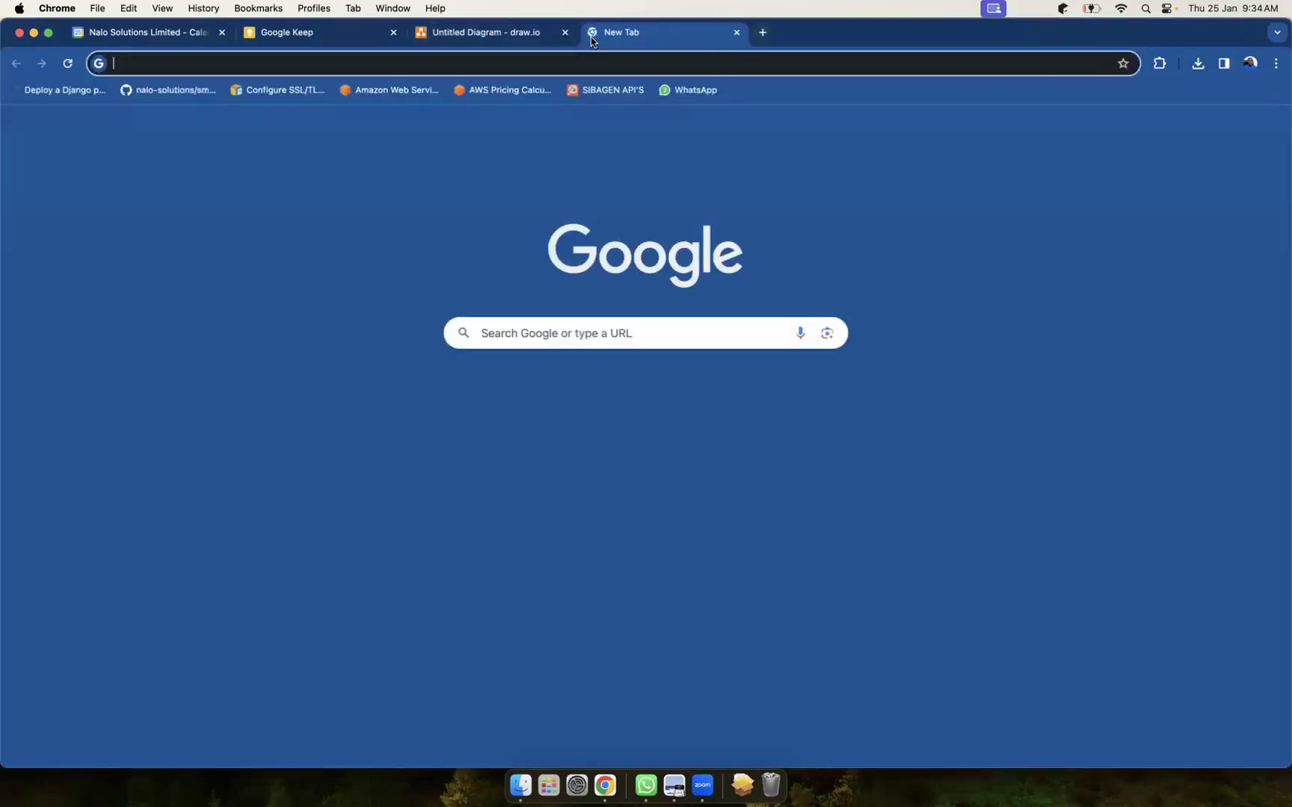
text(sli)
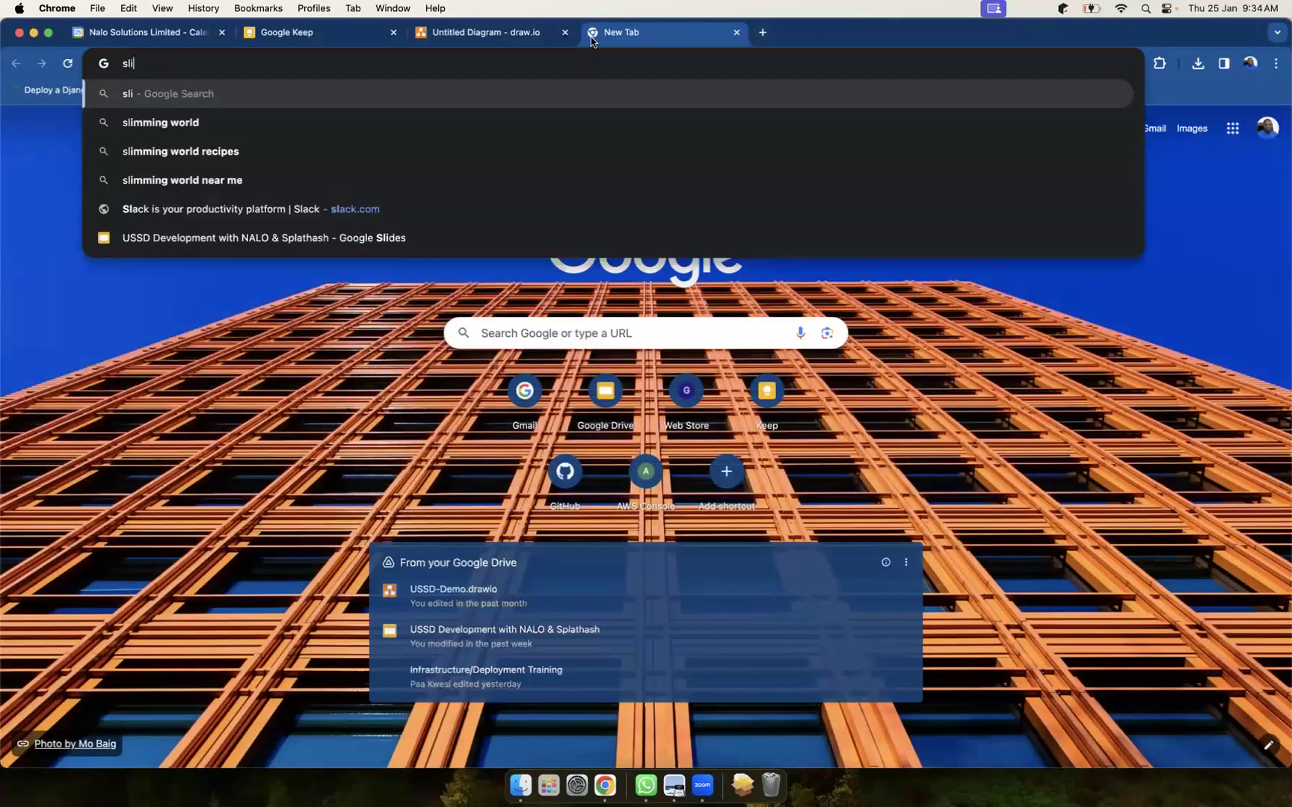
text(des.google.com)
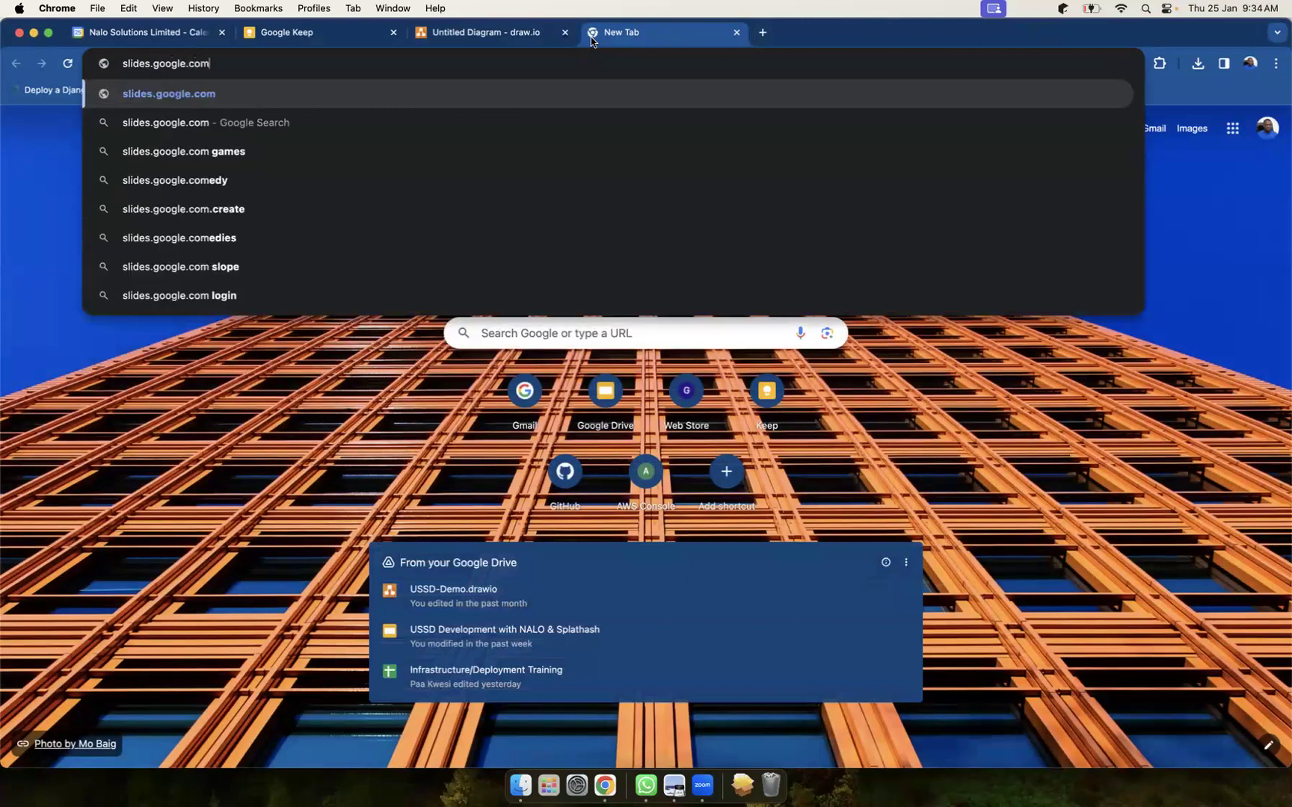
key(Return)
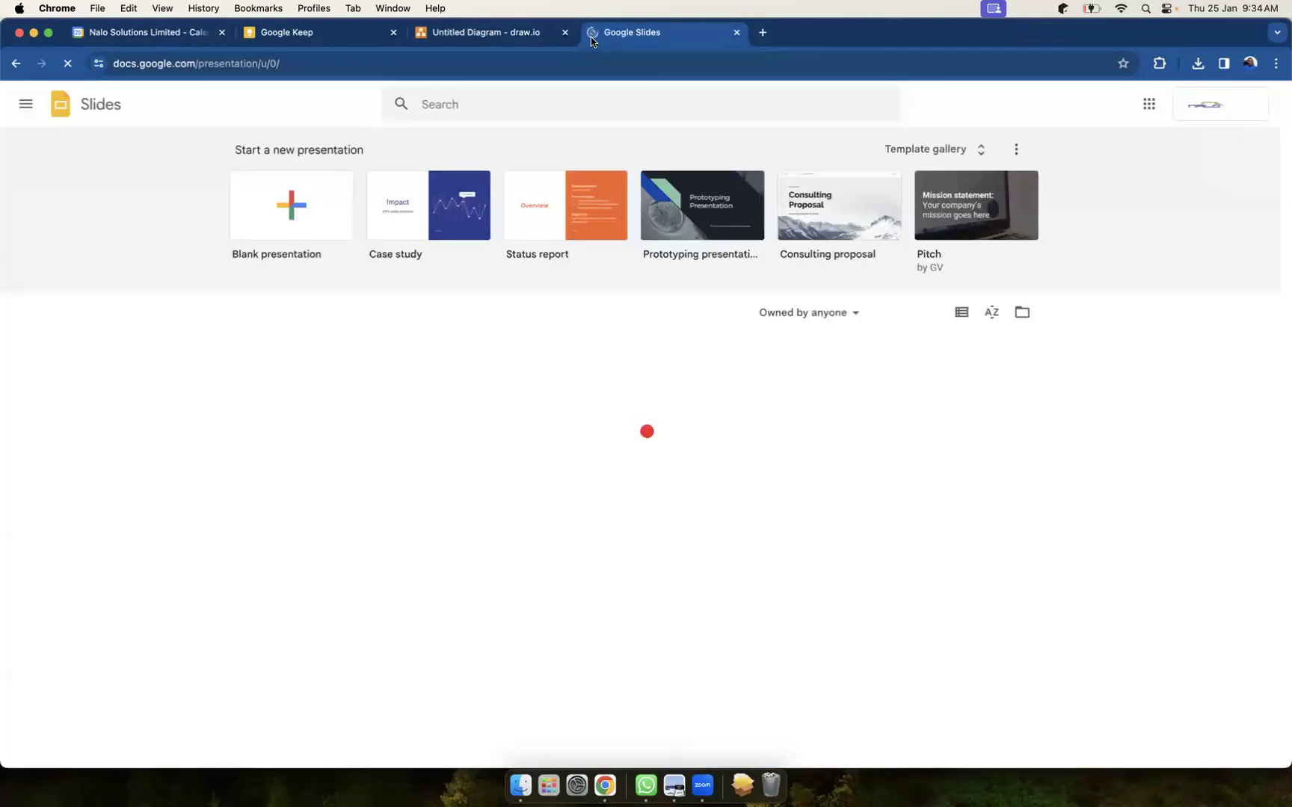
click(282, 203)
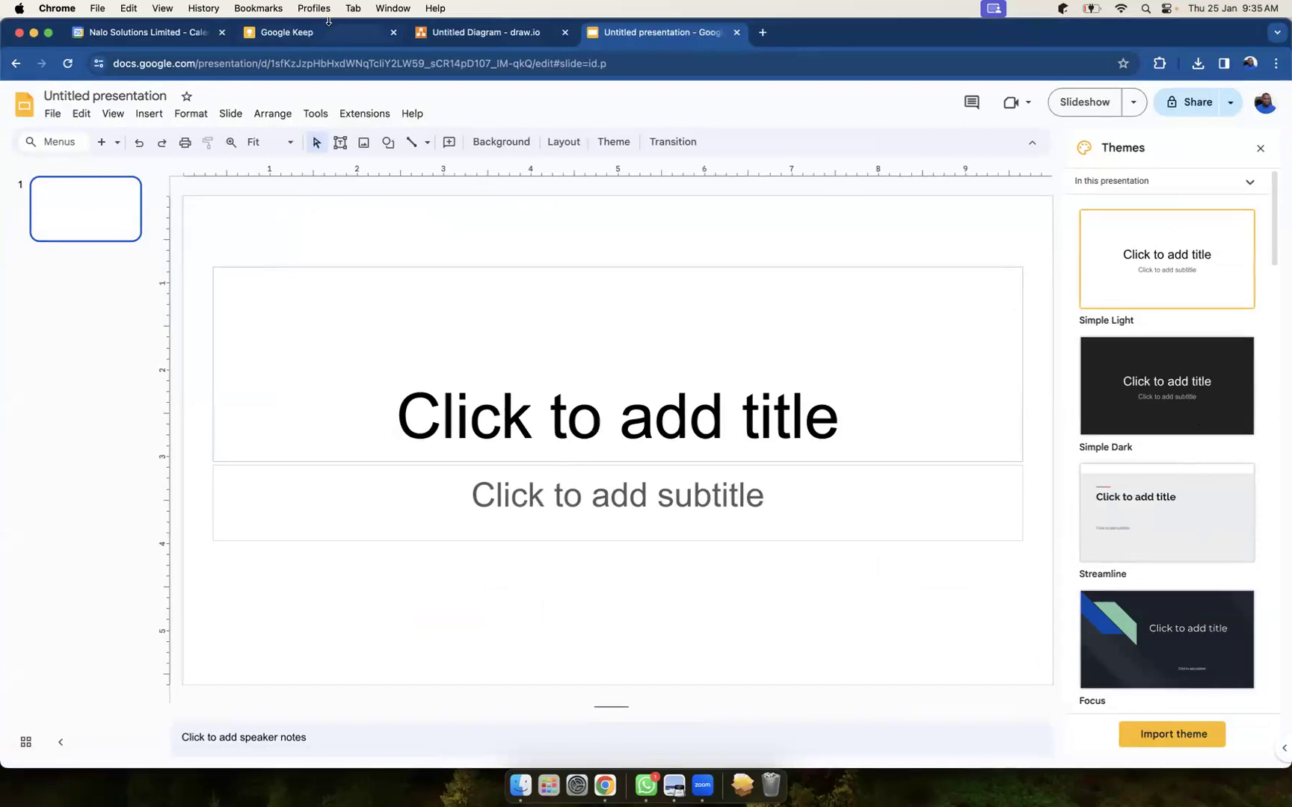
Switch back to the draw.io diagram and place an ellipse near the page's upper-left corner.
click(462, 36)
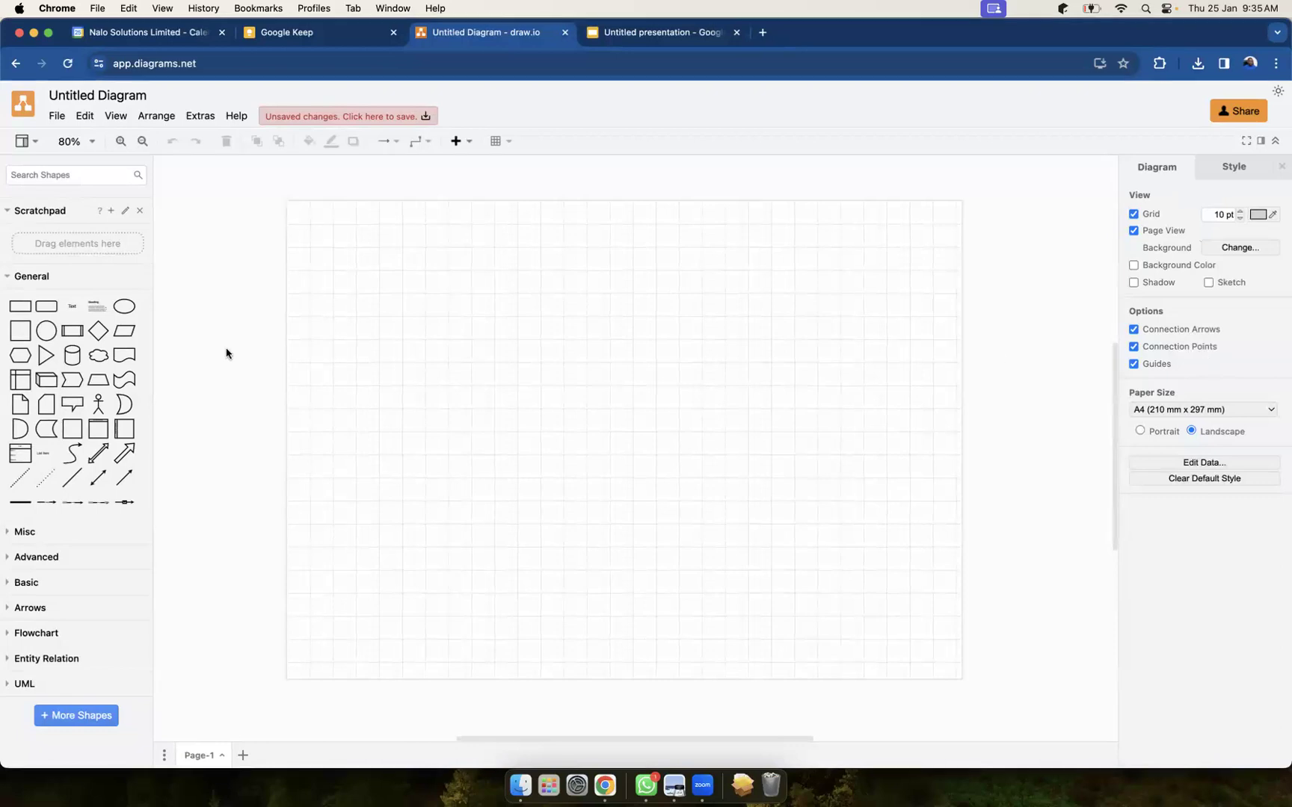
mouse_move(121, 306)
drag(121, 306, 339, 253)
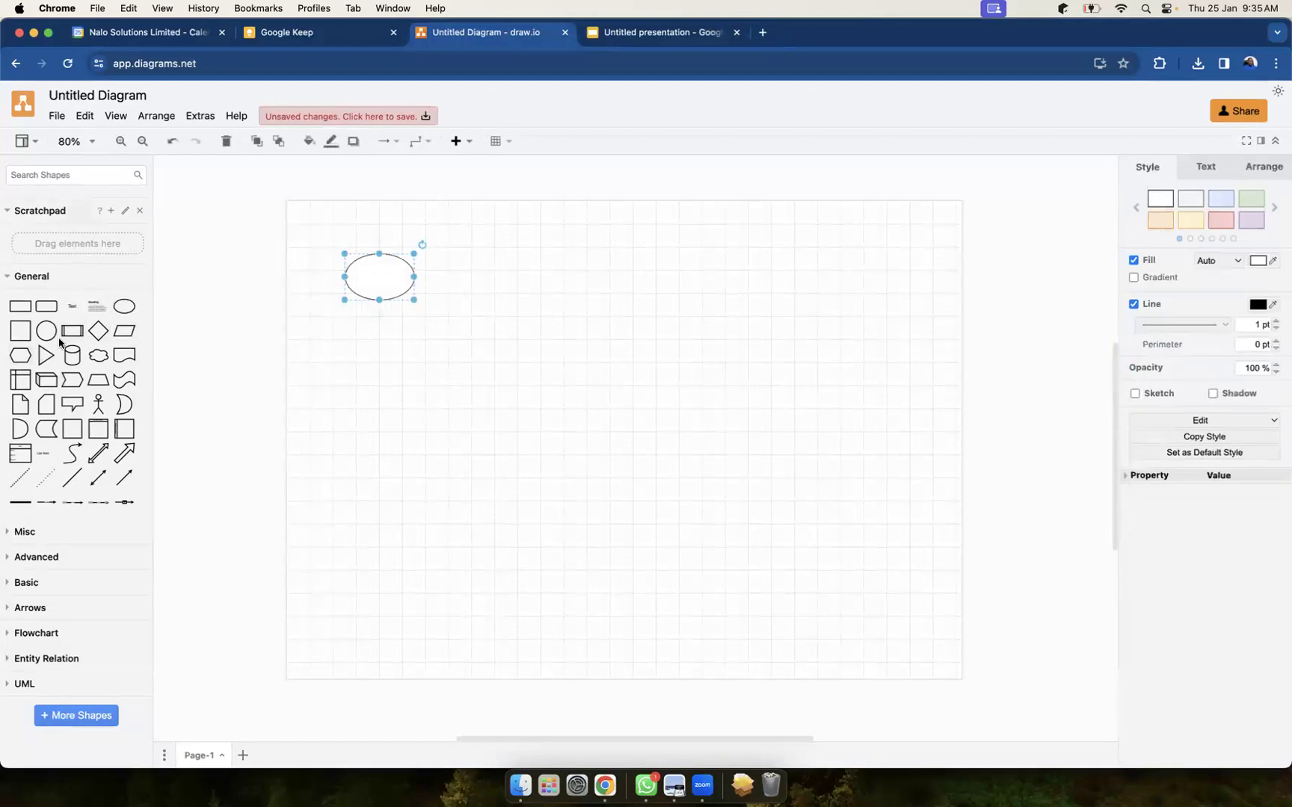
Apply the red preset style to the ellipse and set its fill colour to dark blue 0000CC.
mouse_move(67, 466)
click(1220, 200)
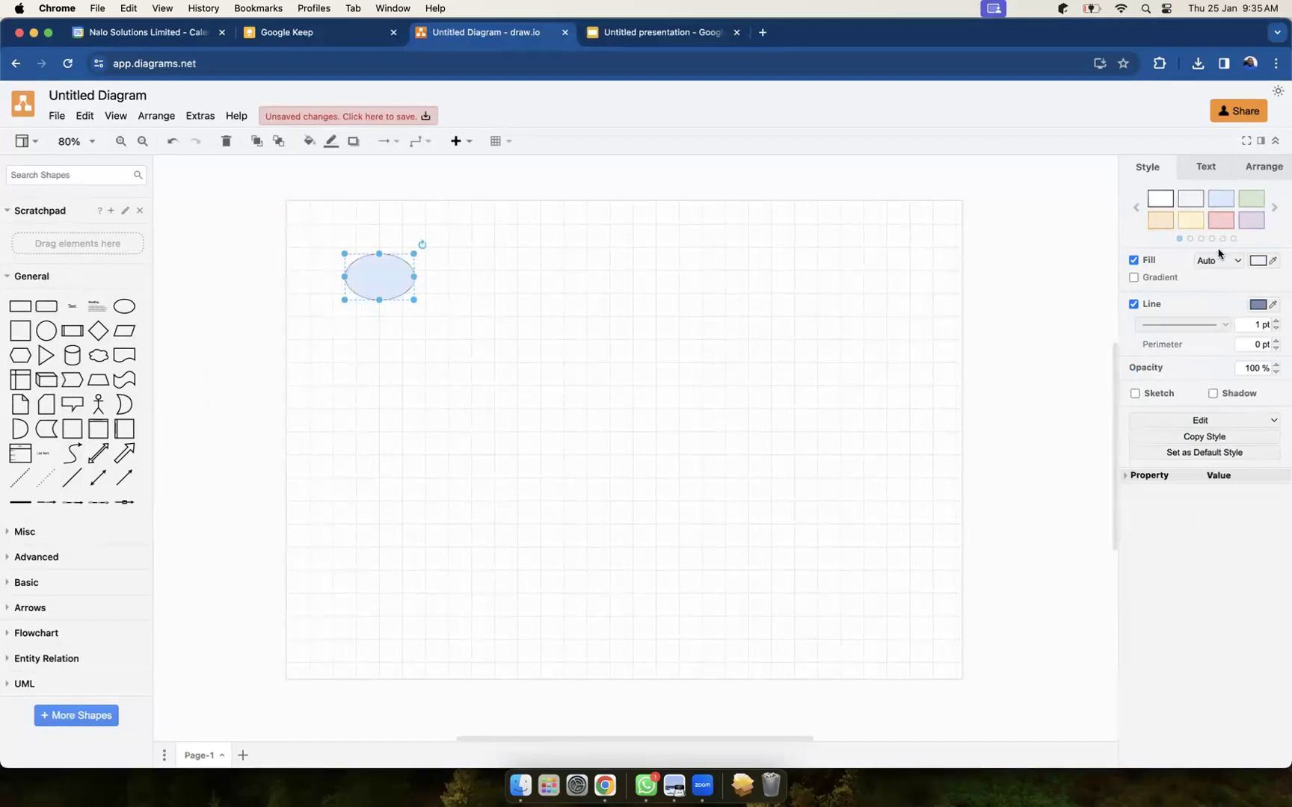
click(1220, 225)
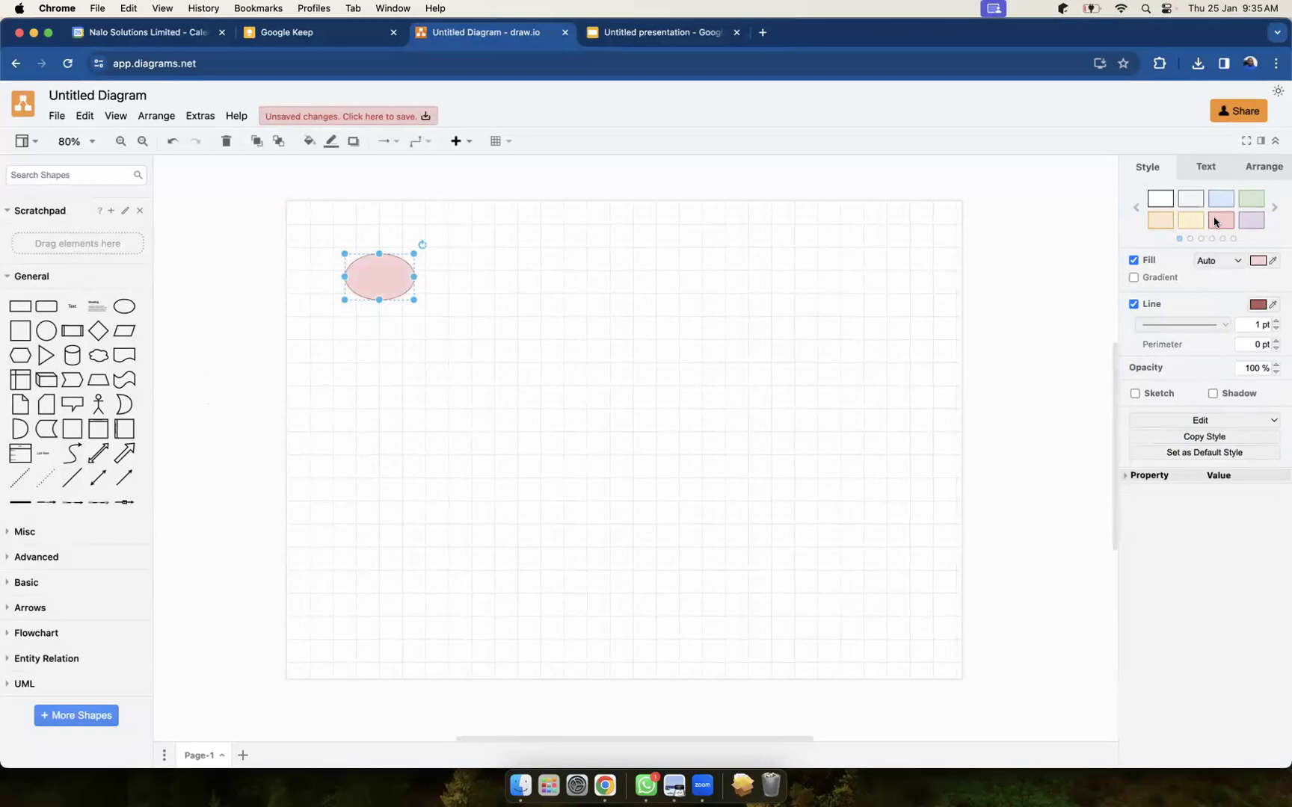
click(1257, 261)
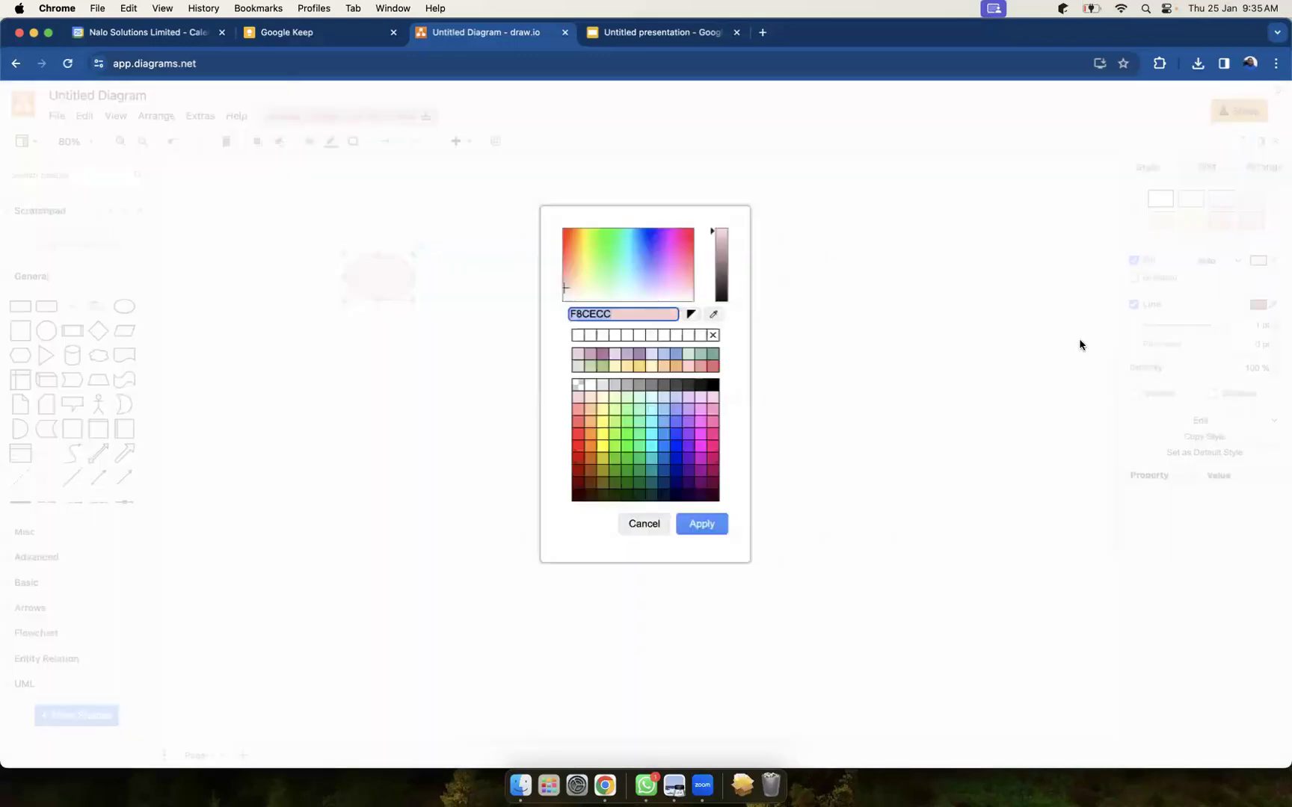
click(672, 458)
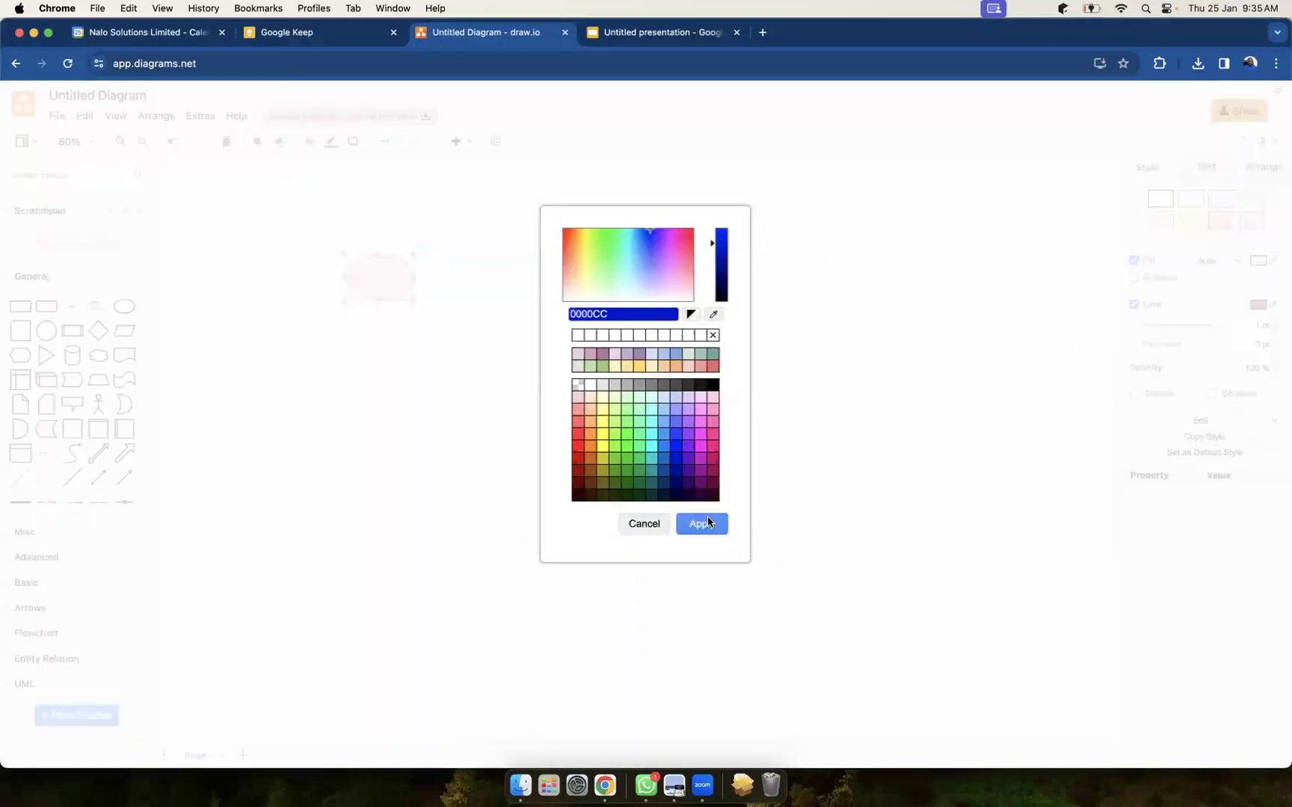
click(701, 524)
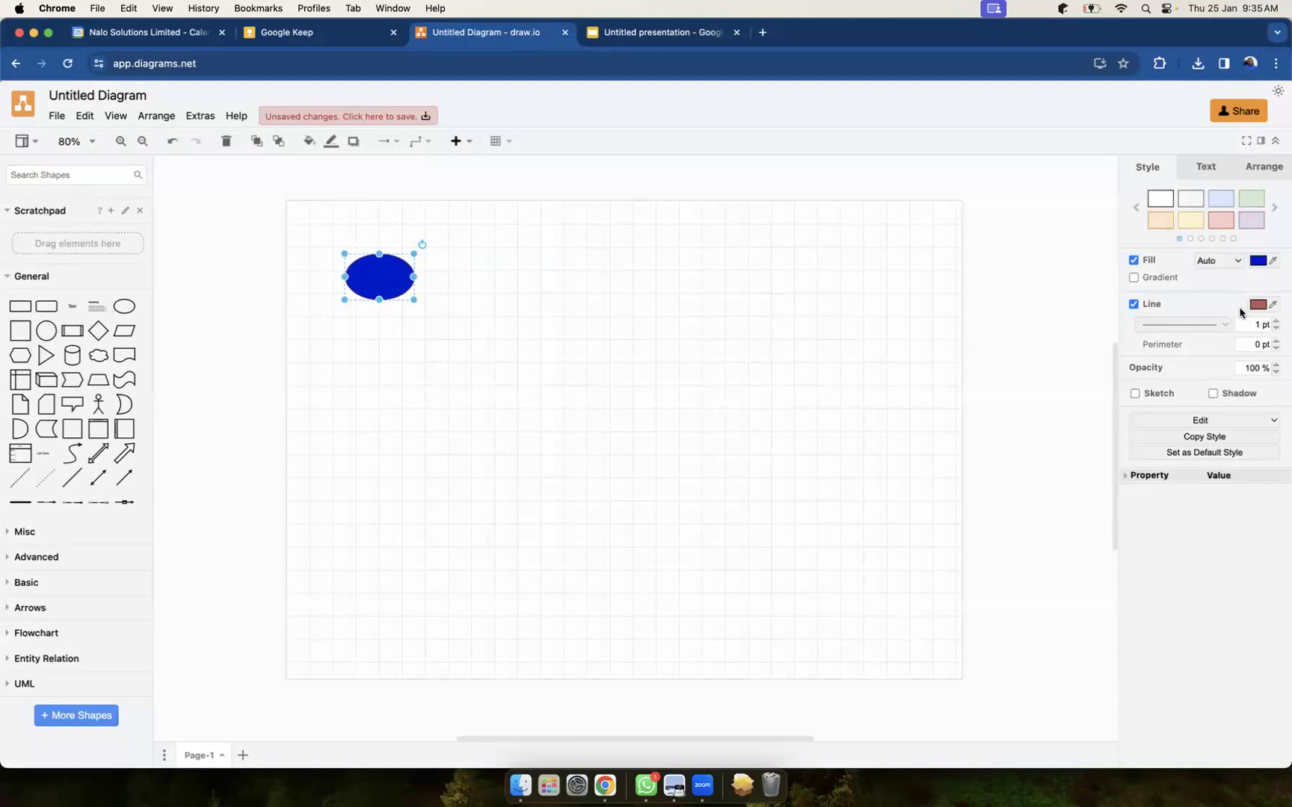
Set the ellipse's outline width to 17 pt, keeping the solid line style.
click(1223, 326)
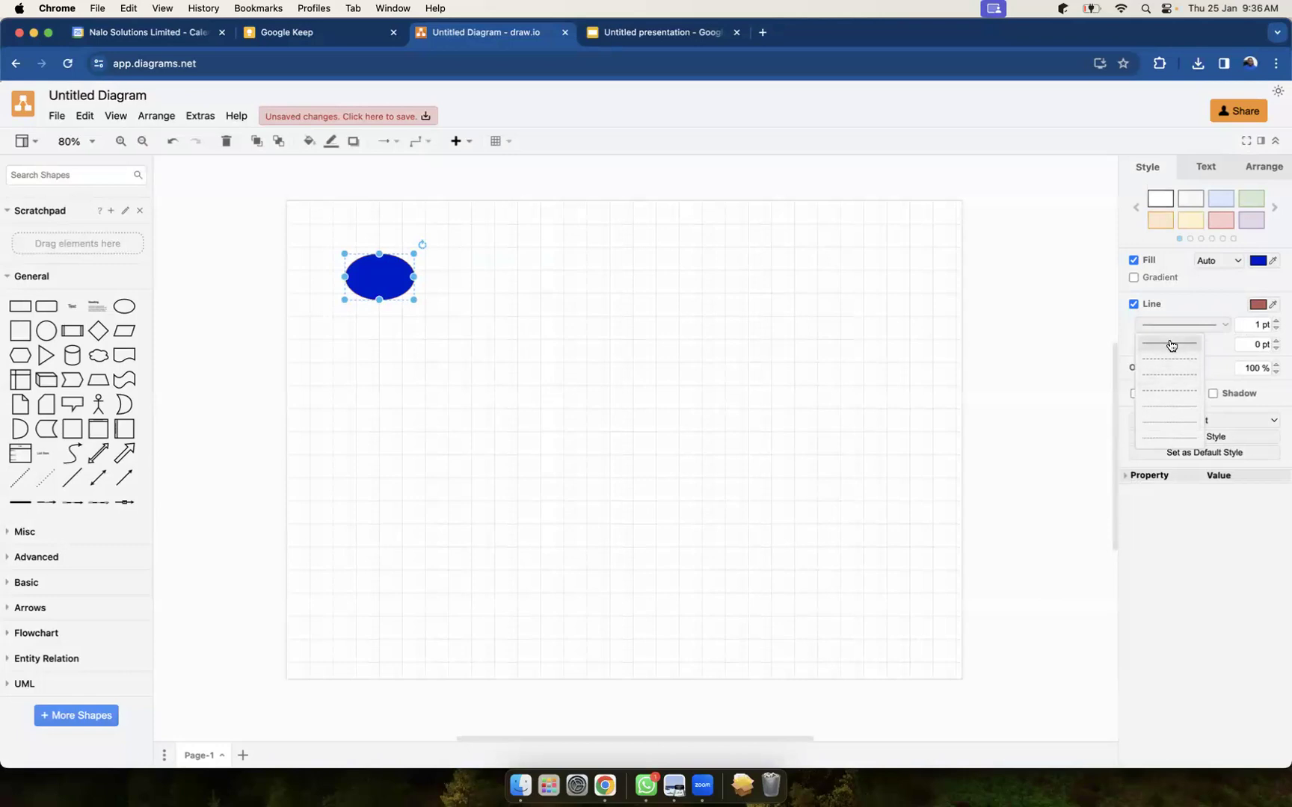
click(1258, 325)
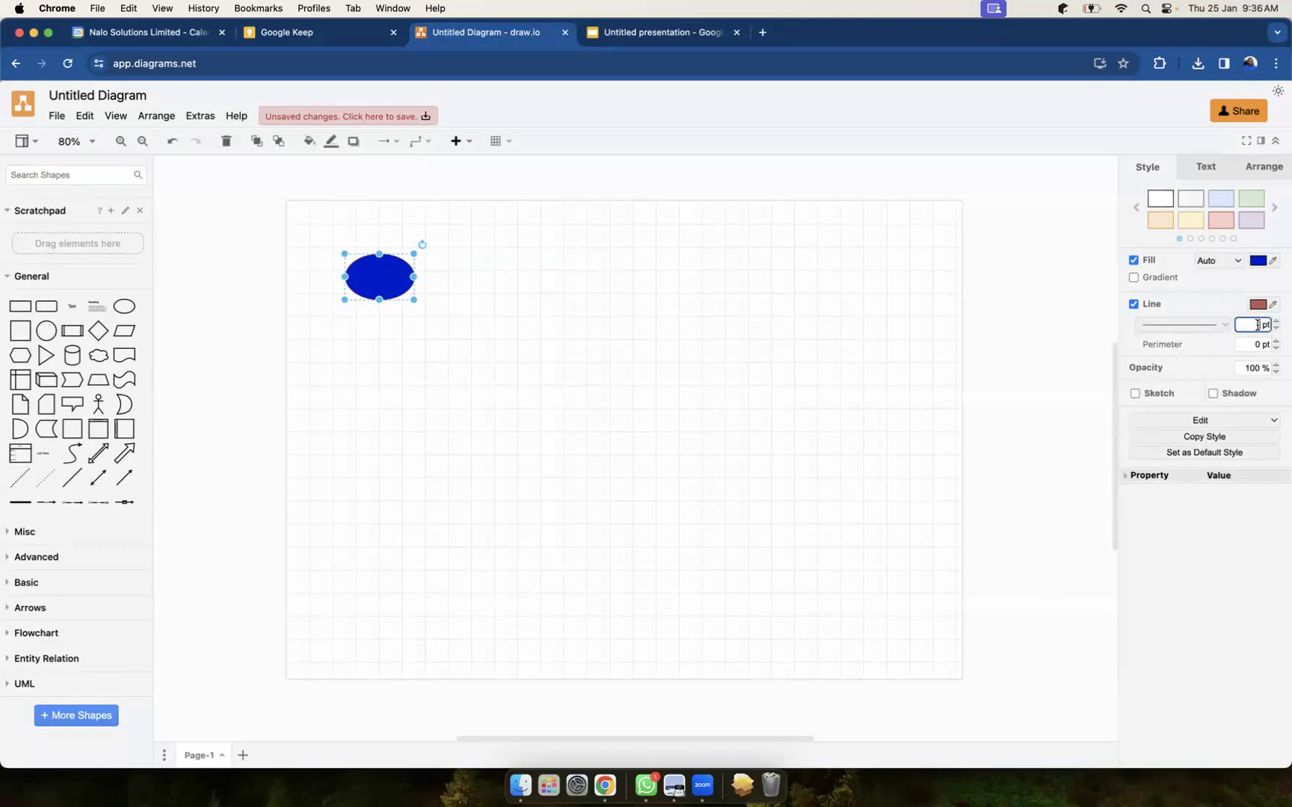
click(1277, 321)
click(1277, 321)
click(1277, 321)
click(1277, 321)
click(1277, 320)
click(1277, 321)
click(1277, 321)
click(1277, 320)
click(1277, 321)
click(1277, 321)
click(1275, 321)
click(1276, 321)
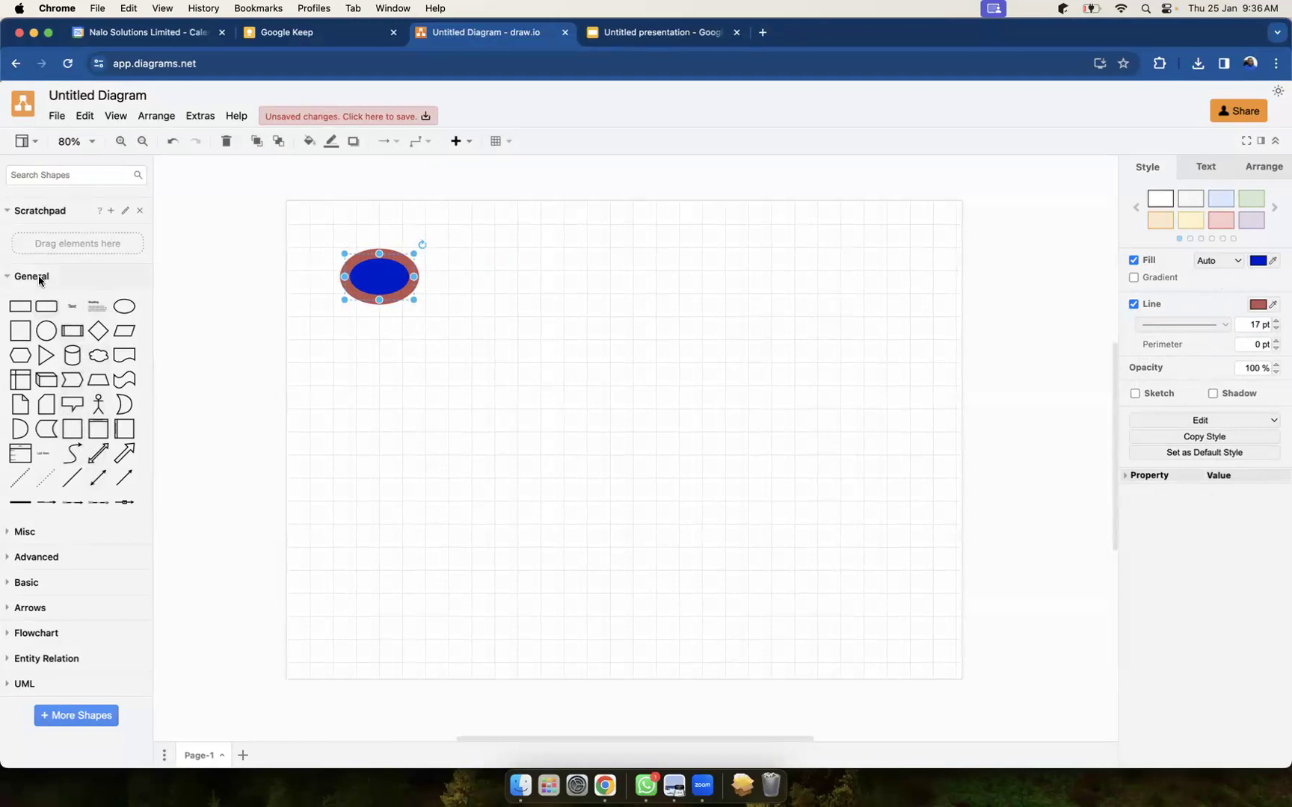
From the Misc shapes, add a titled table at the page centre and a green three-column table at the lower left of the page.
mouse_move(83, 381)
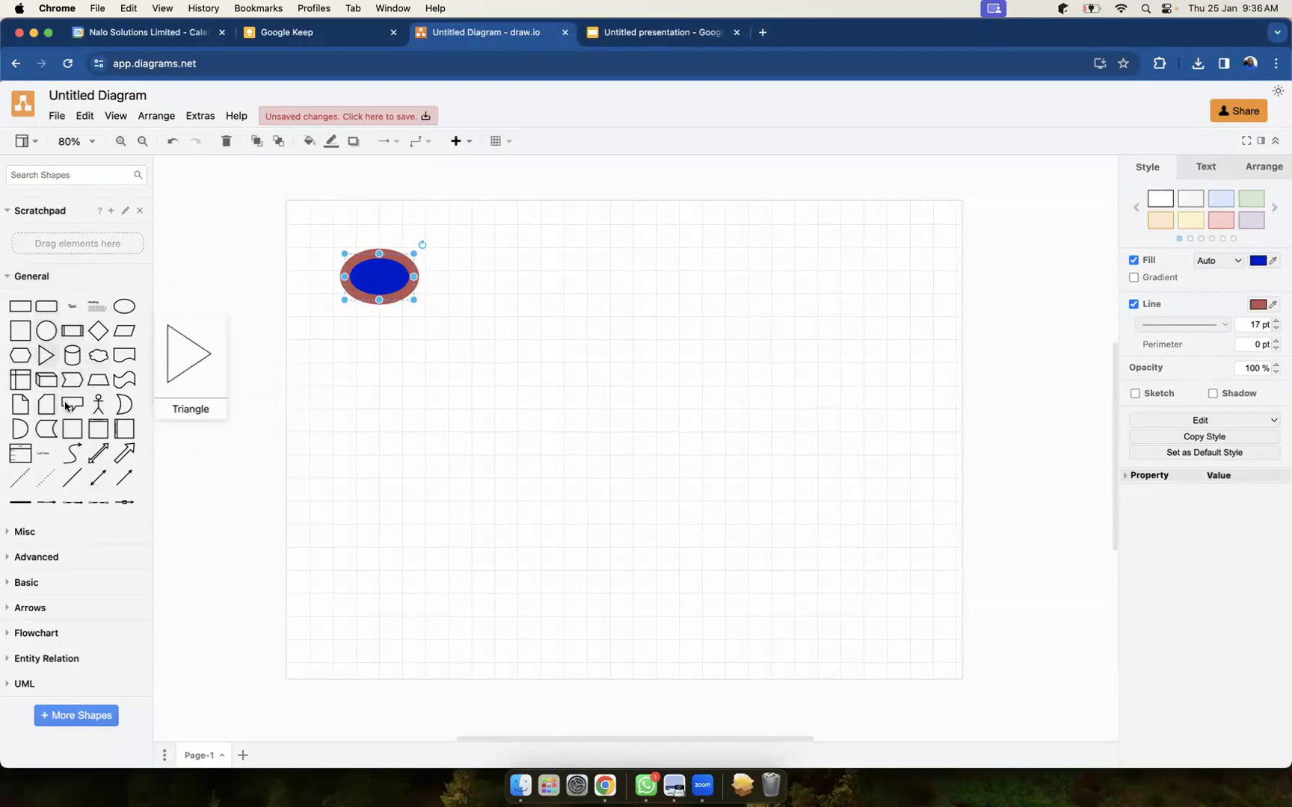
click(6, 277)
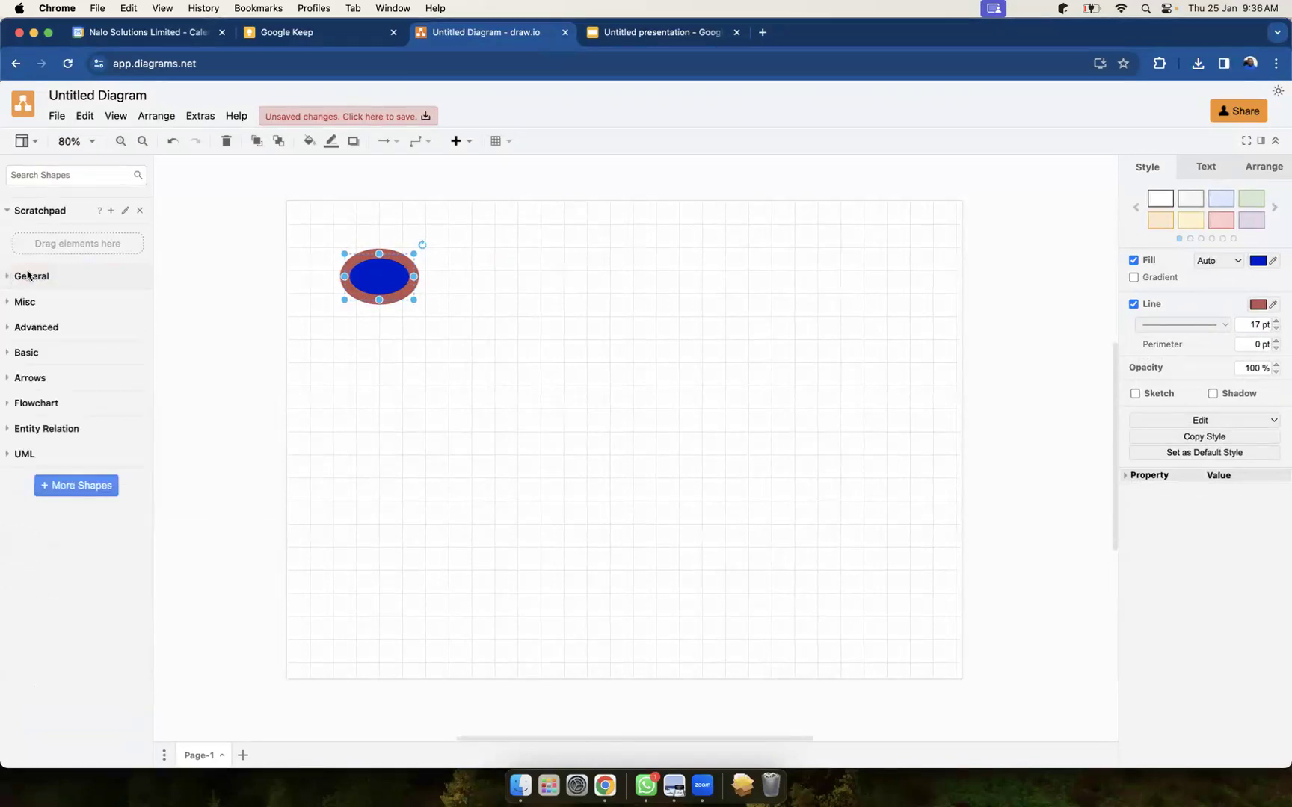
click(8, 302)
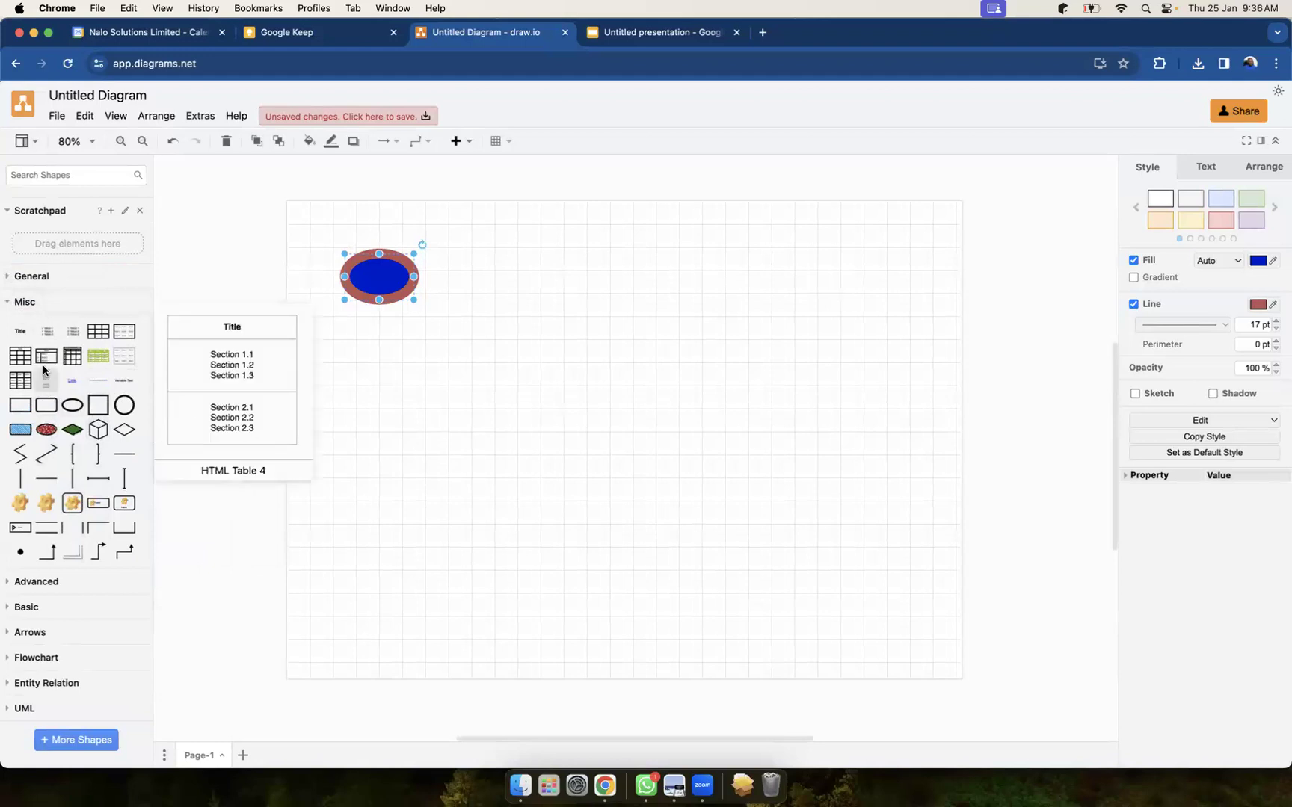
drag(44, 355, 622, 406)
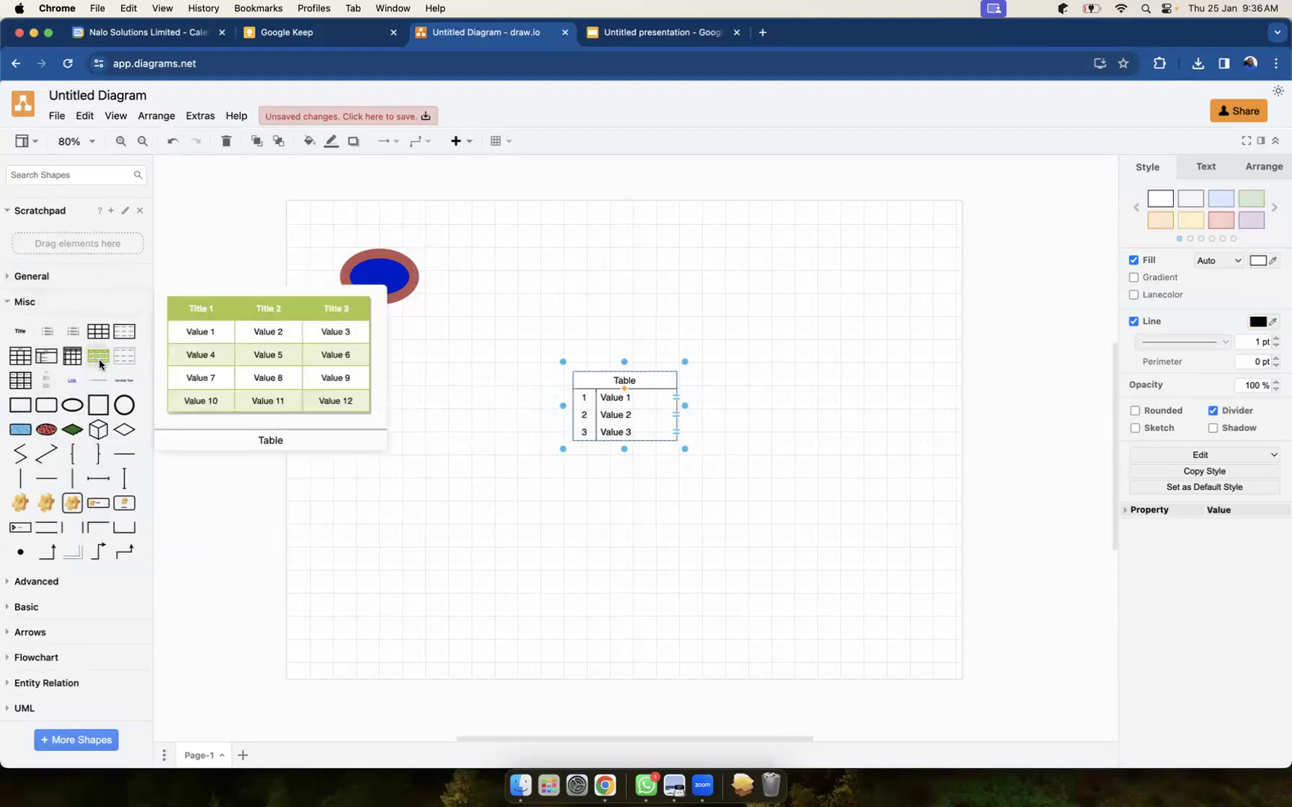
drag(95, 359, 367, 464)
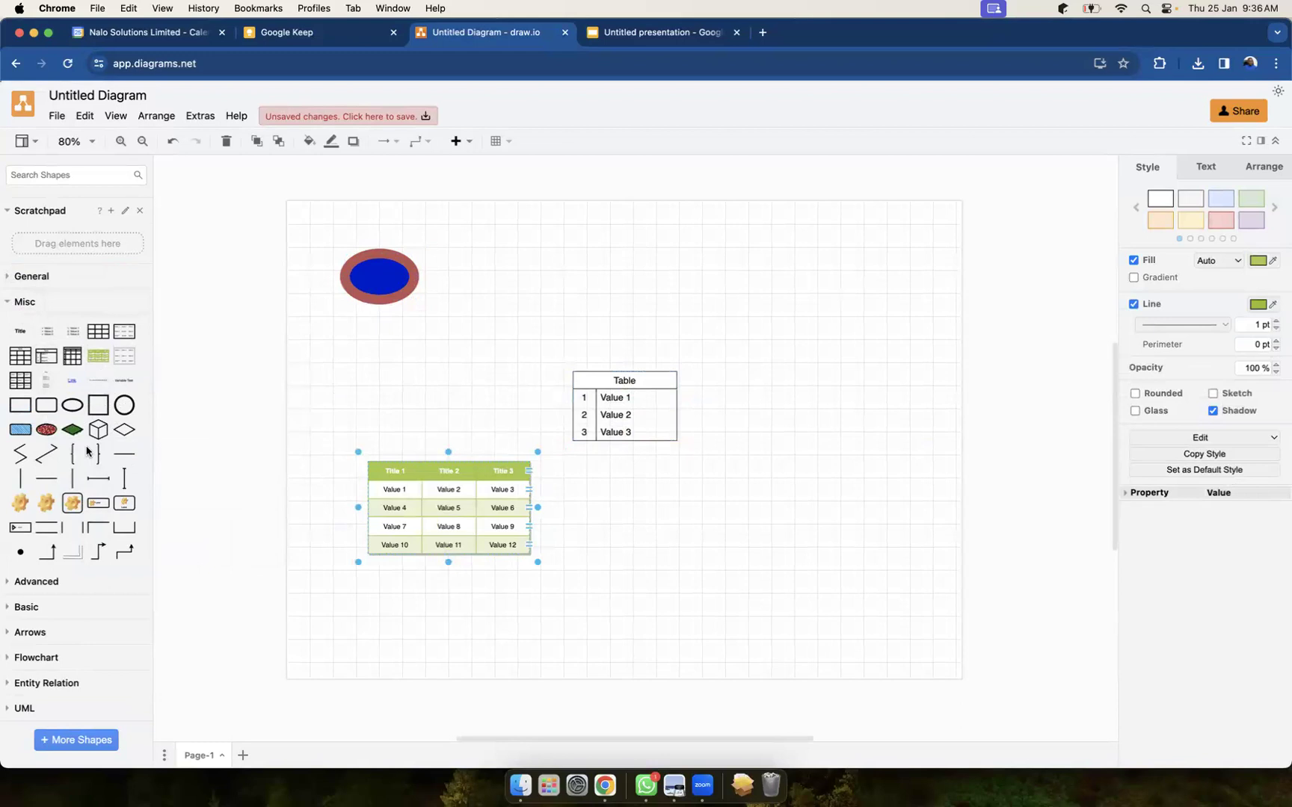
Add Misc shapes around the tables: a cube above the green table, a large gear image beside the titled table, and an elbow connector below.
drag(98, 437, 410, 355)
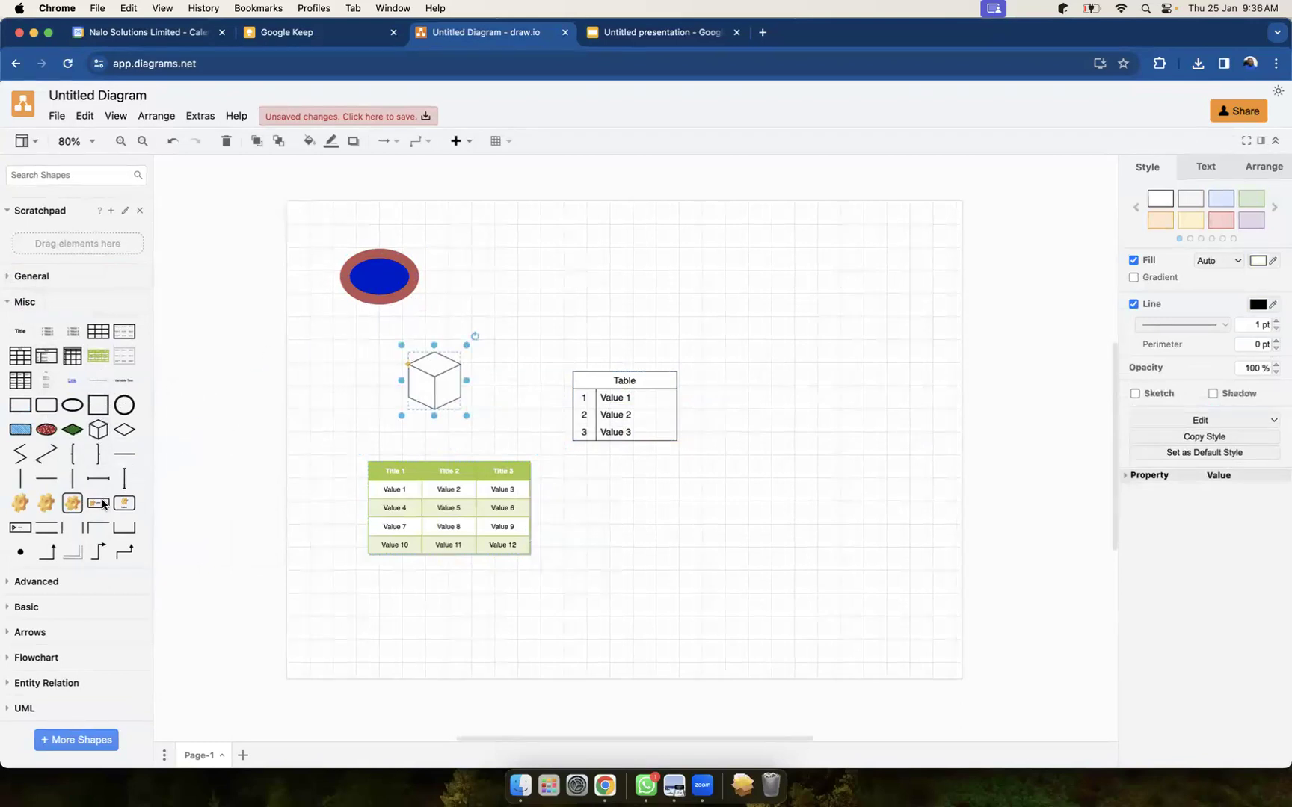
drag(46, 507, 803, 333)
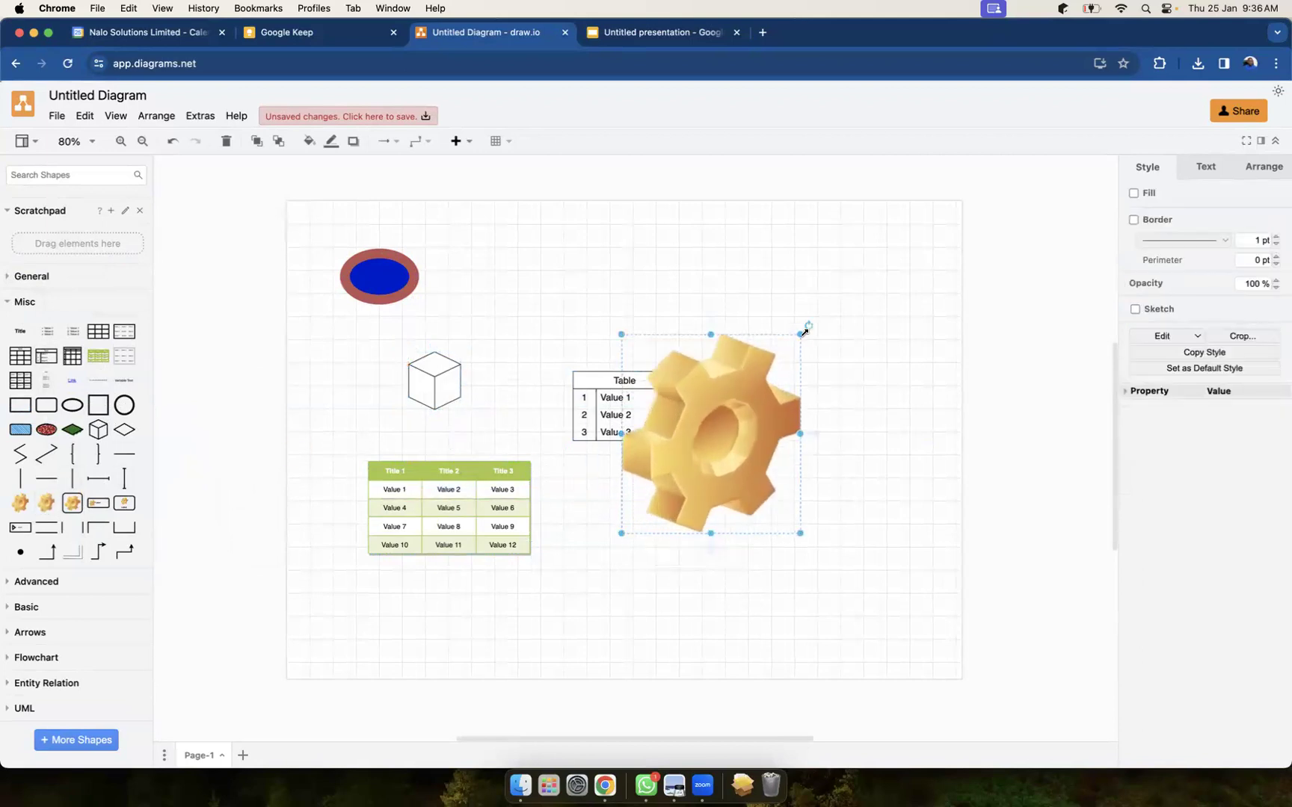
drag(100, 552, 398, 608)
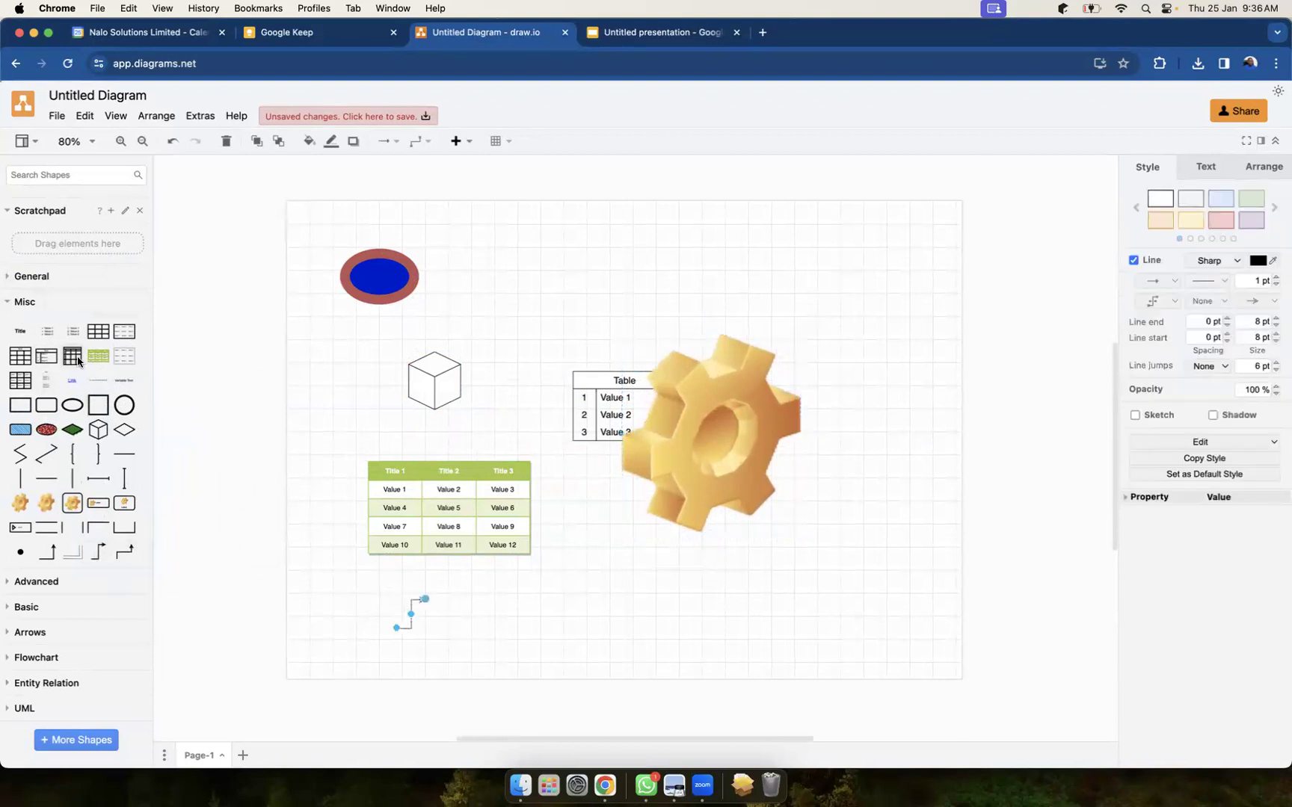
Add the cylindrical data store shape from the Advanced shapes just left of the cube.
click(23, 302)
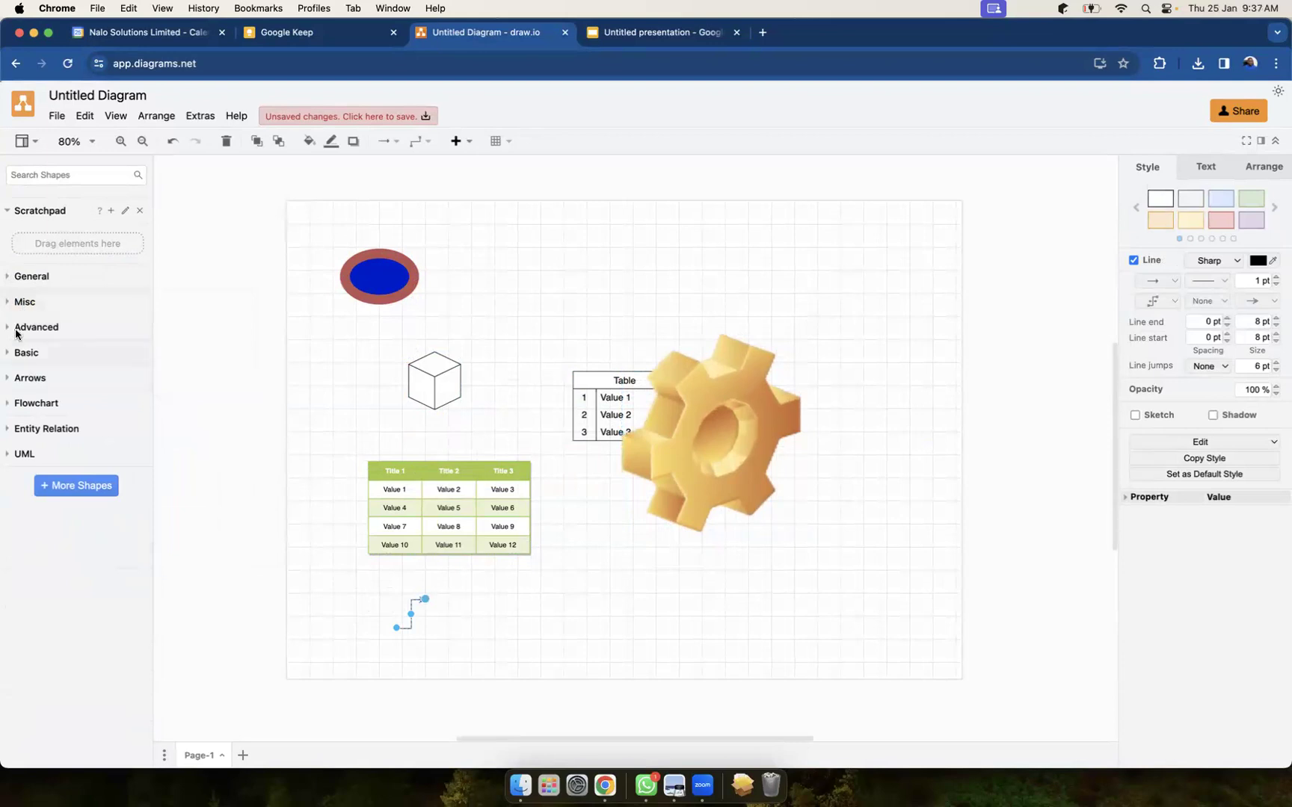
click(9, 329)
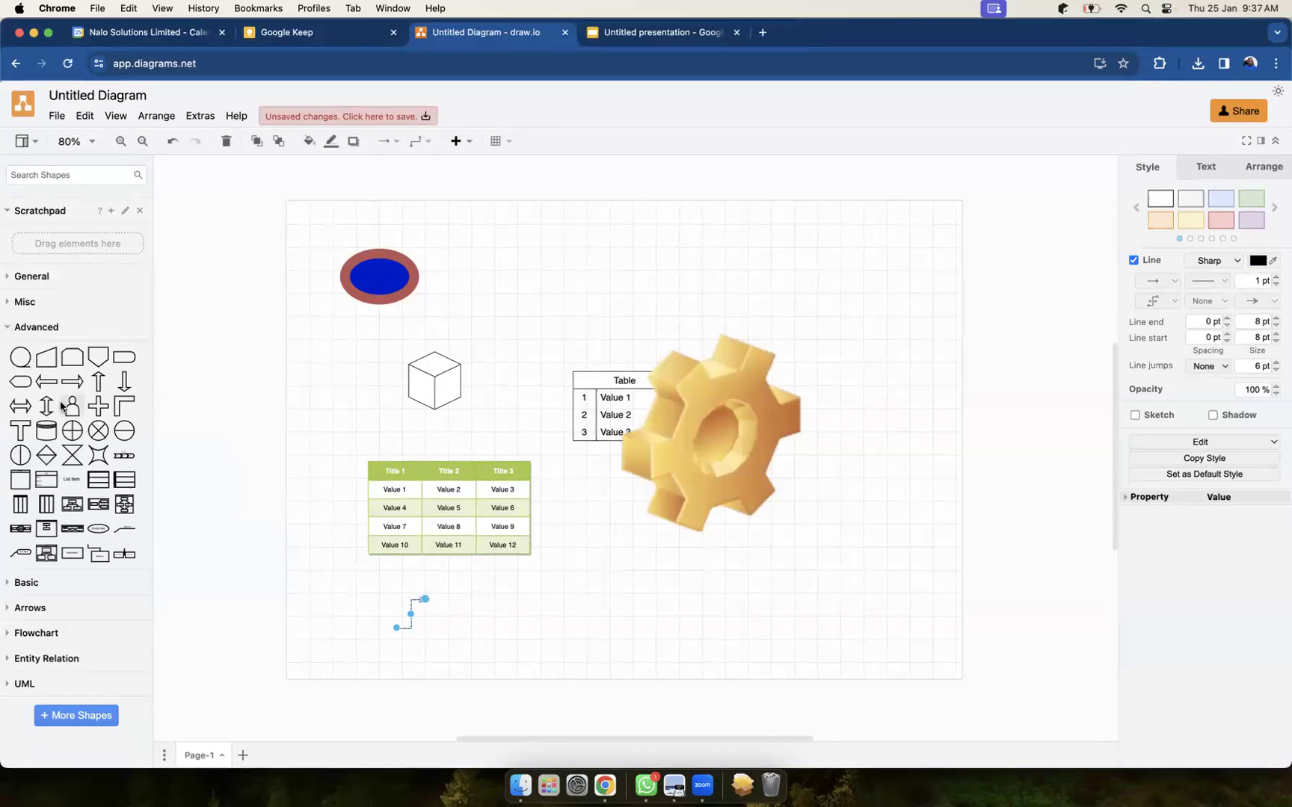
mouse_move(52, 432)
drag(52, 432, 379, 387)
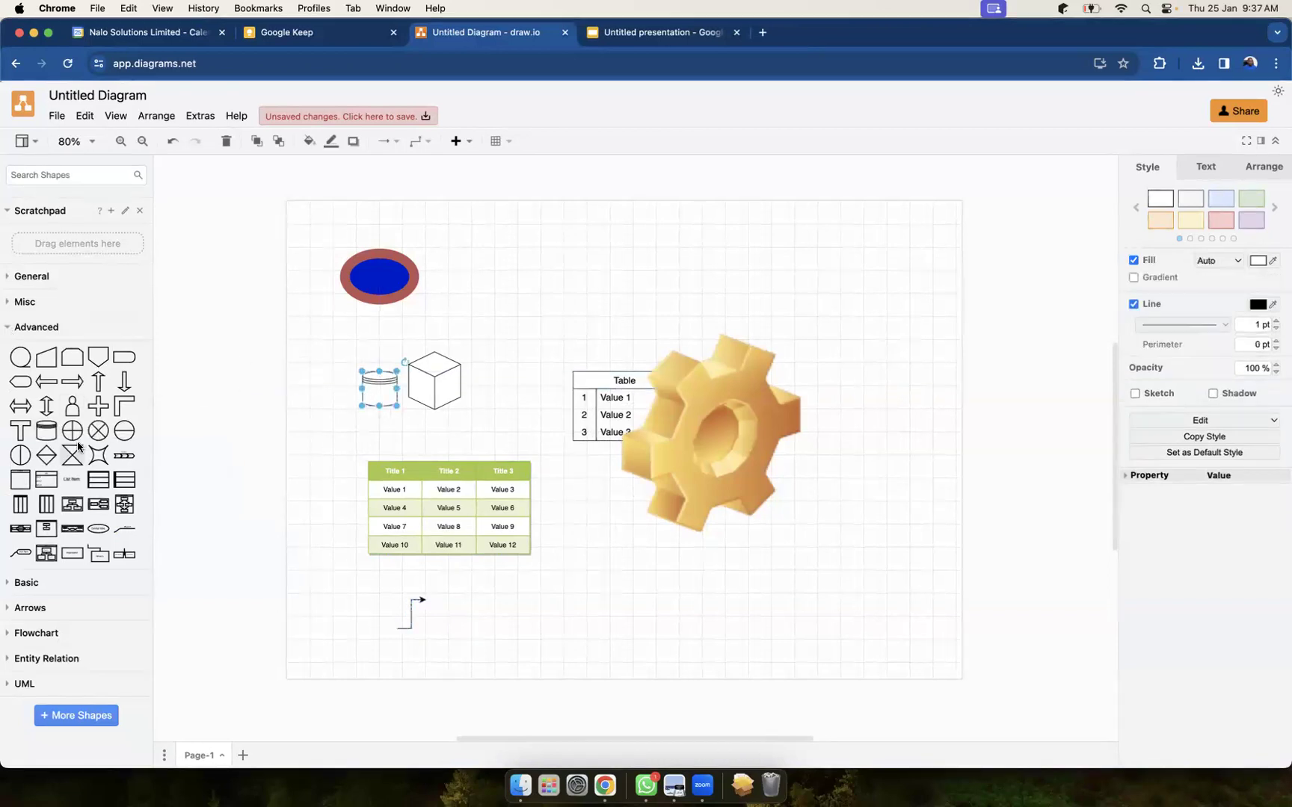
Examine the shapes offered in the Advanced, Basic, Arrows and Flowchart libraries.
mouse_move(95, 435)
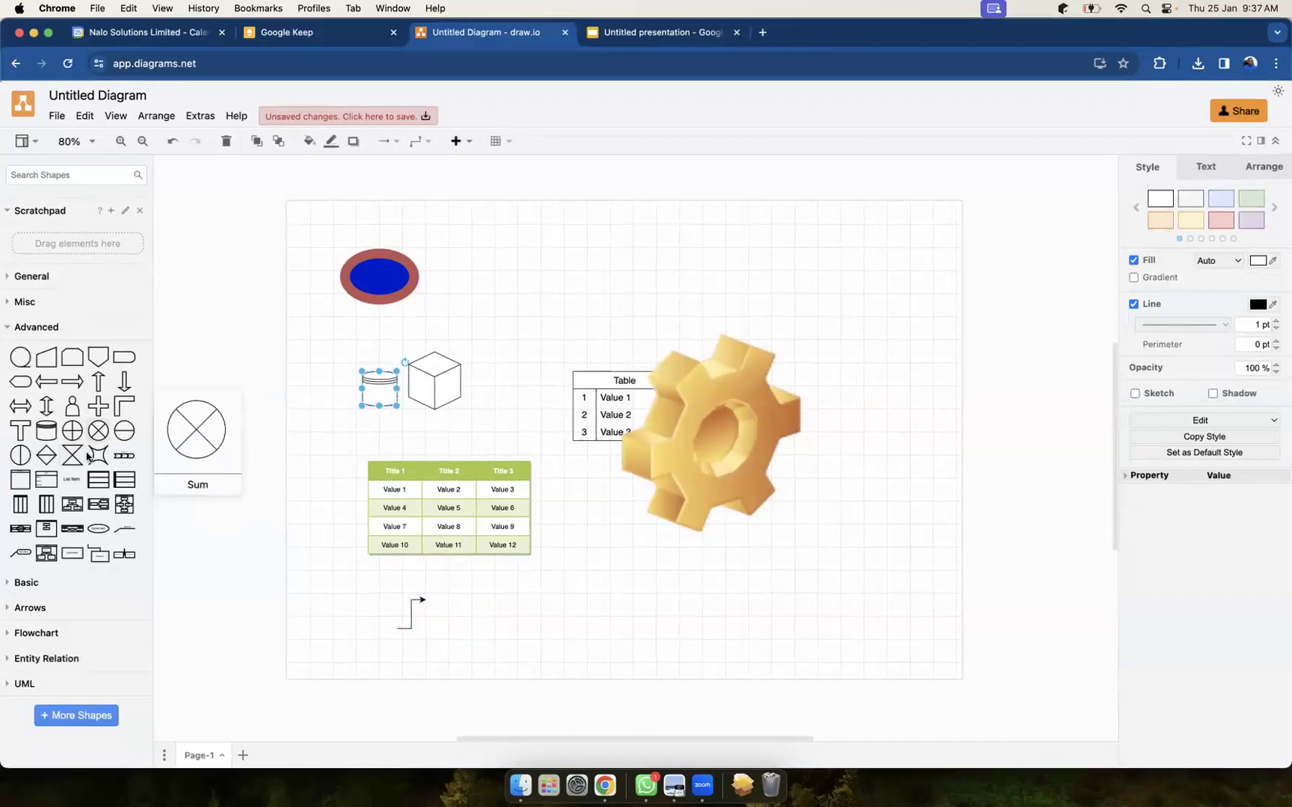
click(22, 328)
click(30, 353)
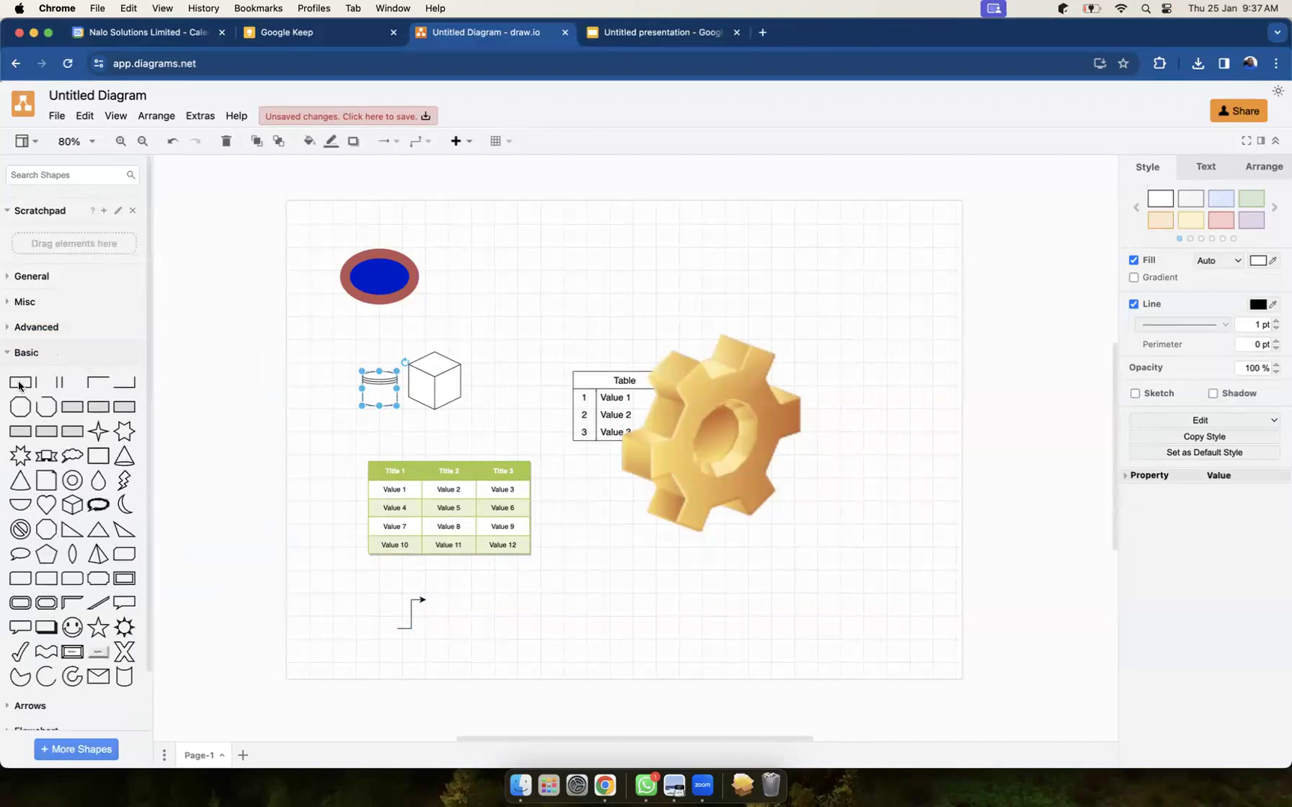
mouse_move(41, 386)
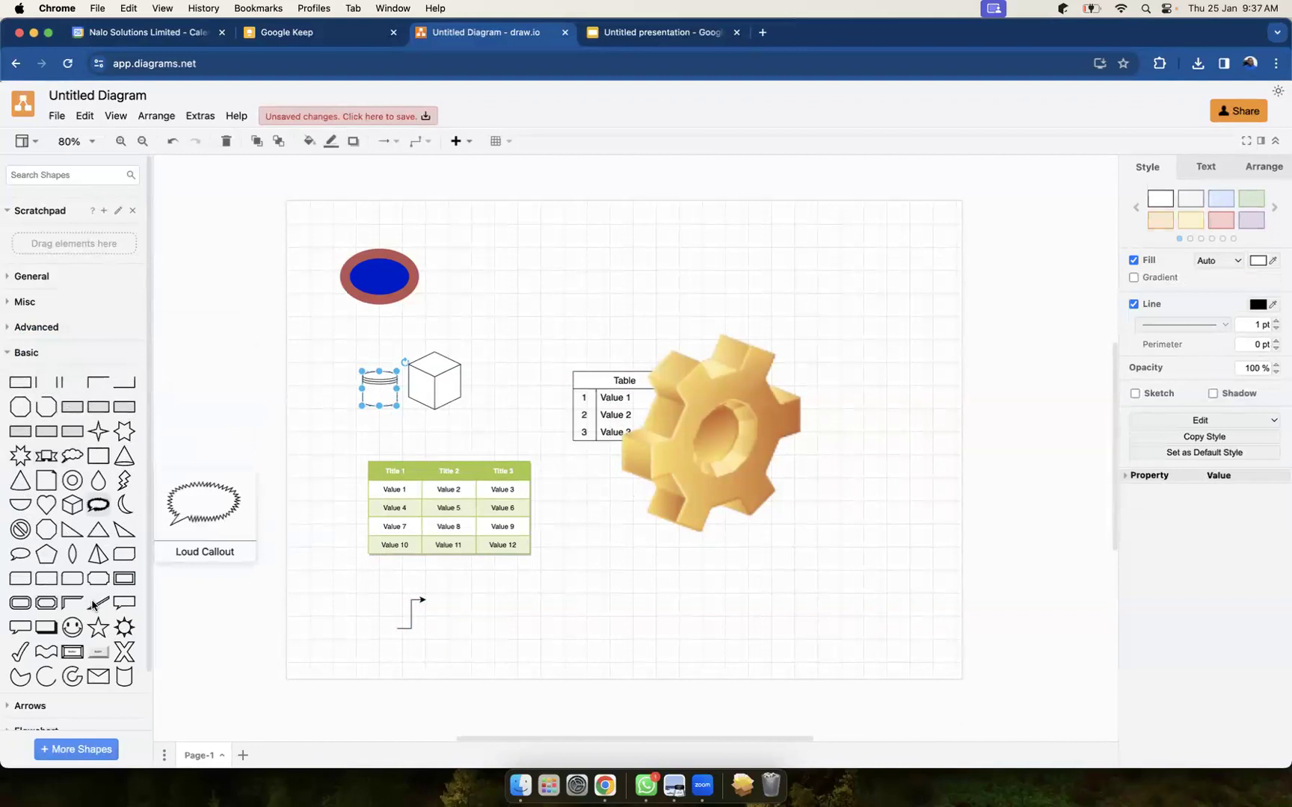
click(21, 357)
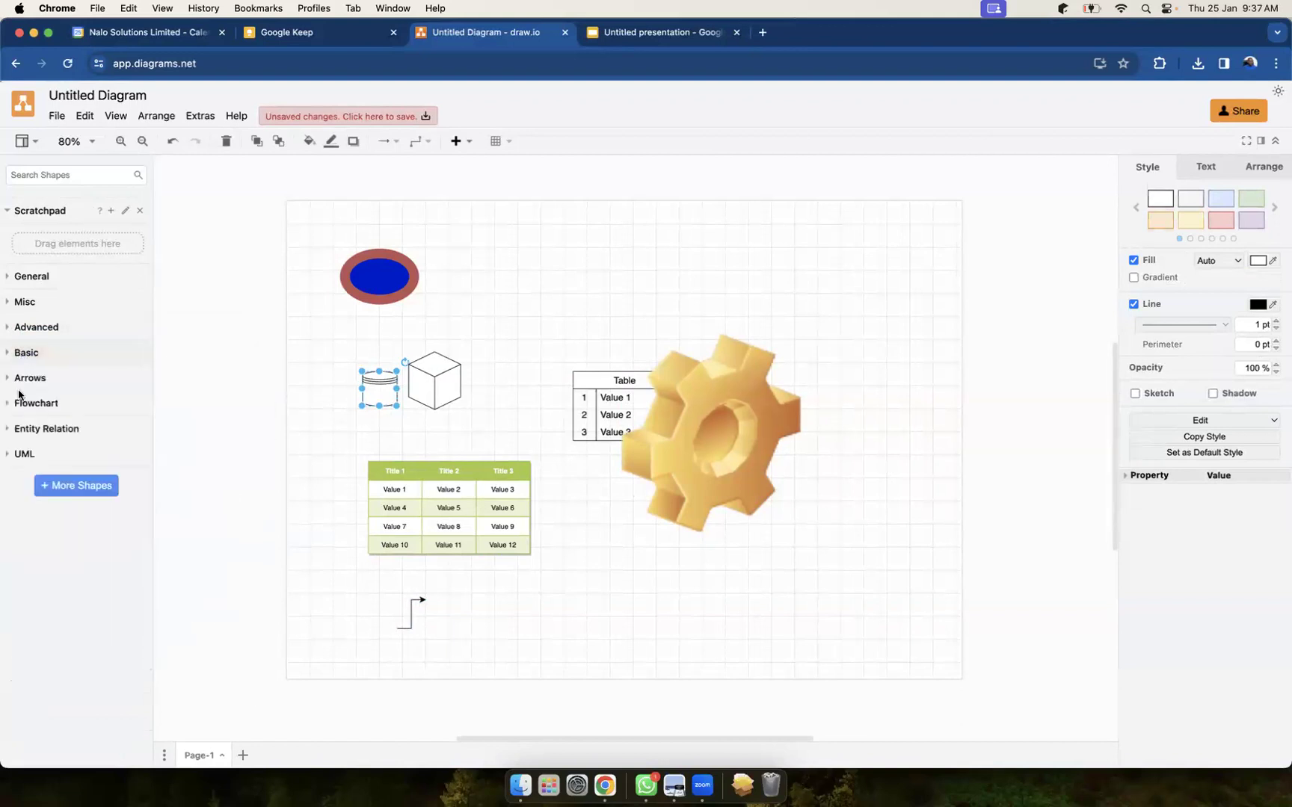
click(21, 379)
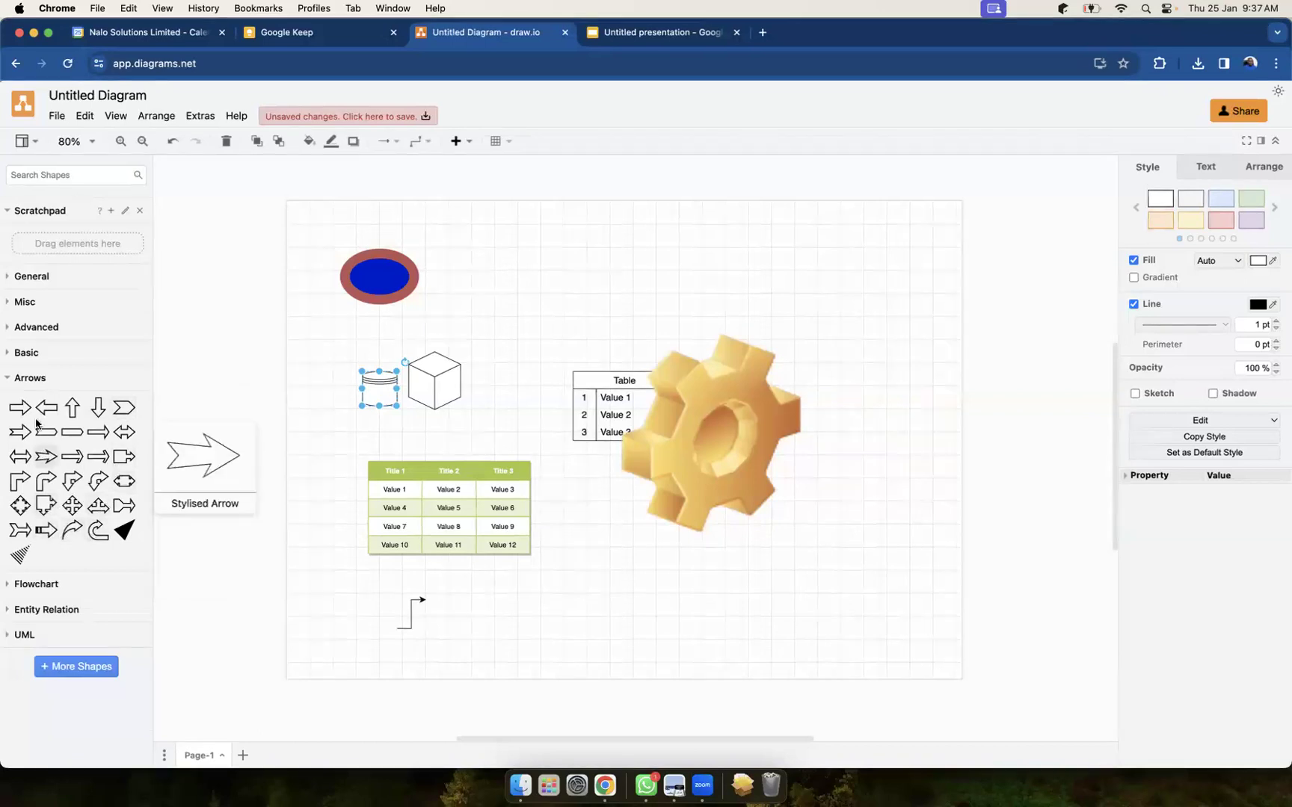
click(30, 379)
click(30, 404)
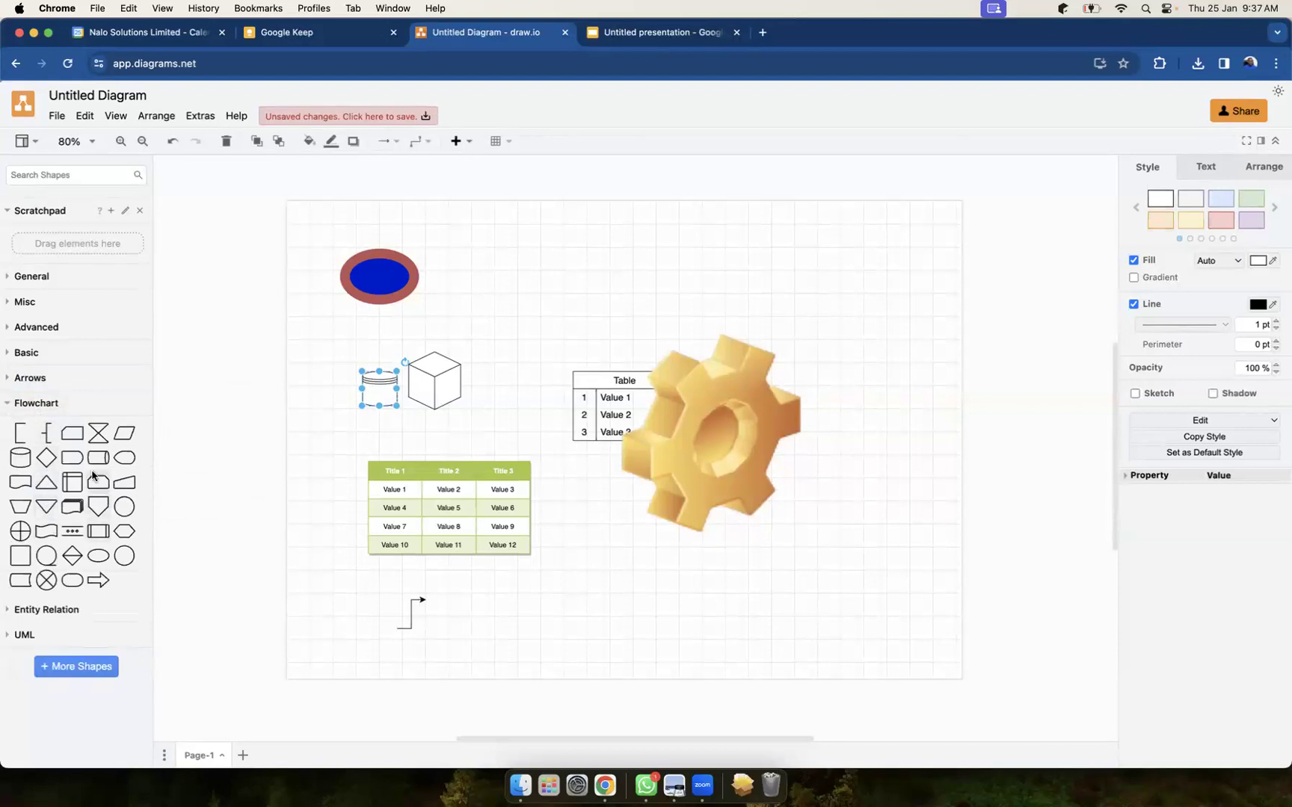
mouse_move(66, 500)
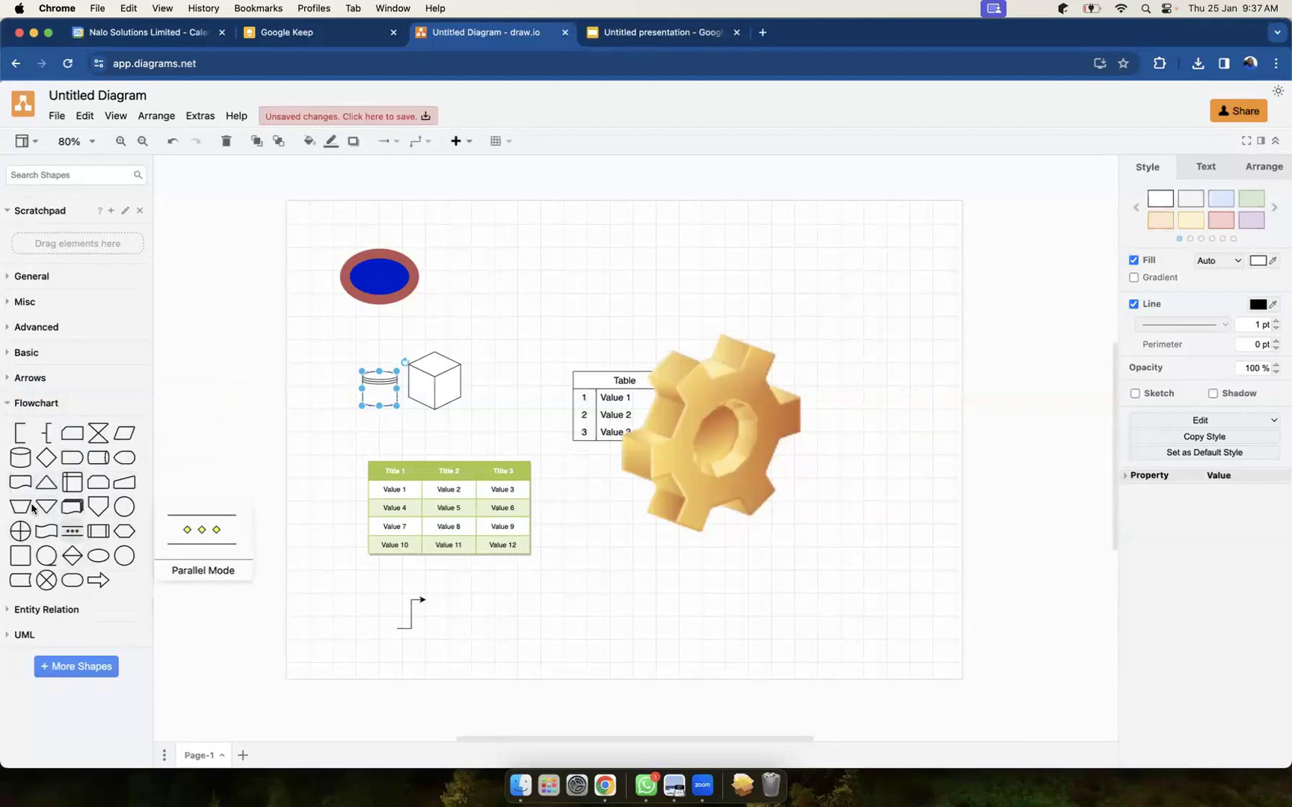
mouse_move(55, 554)
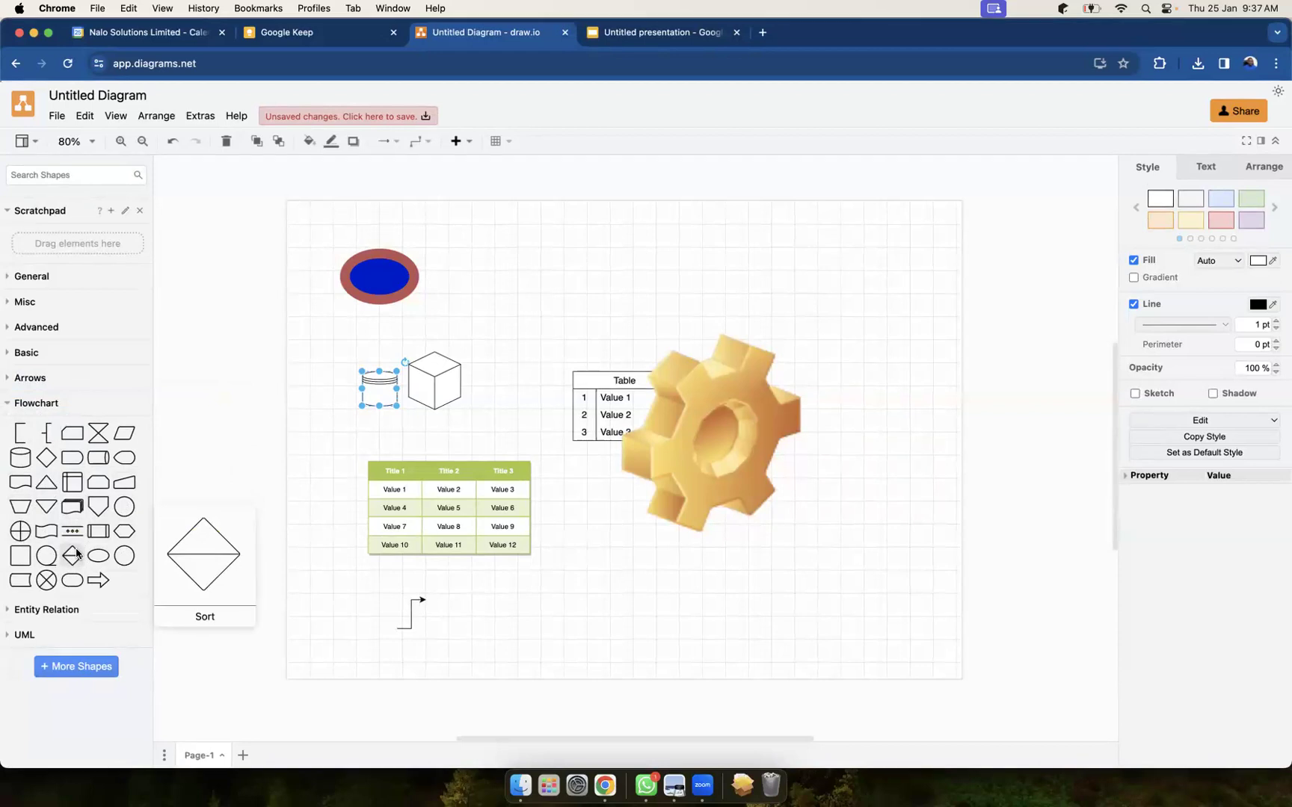
Look through the General and Entity Relation shape libraries, closing the Flowchart library.
click(33, 276)
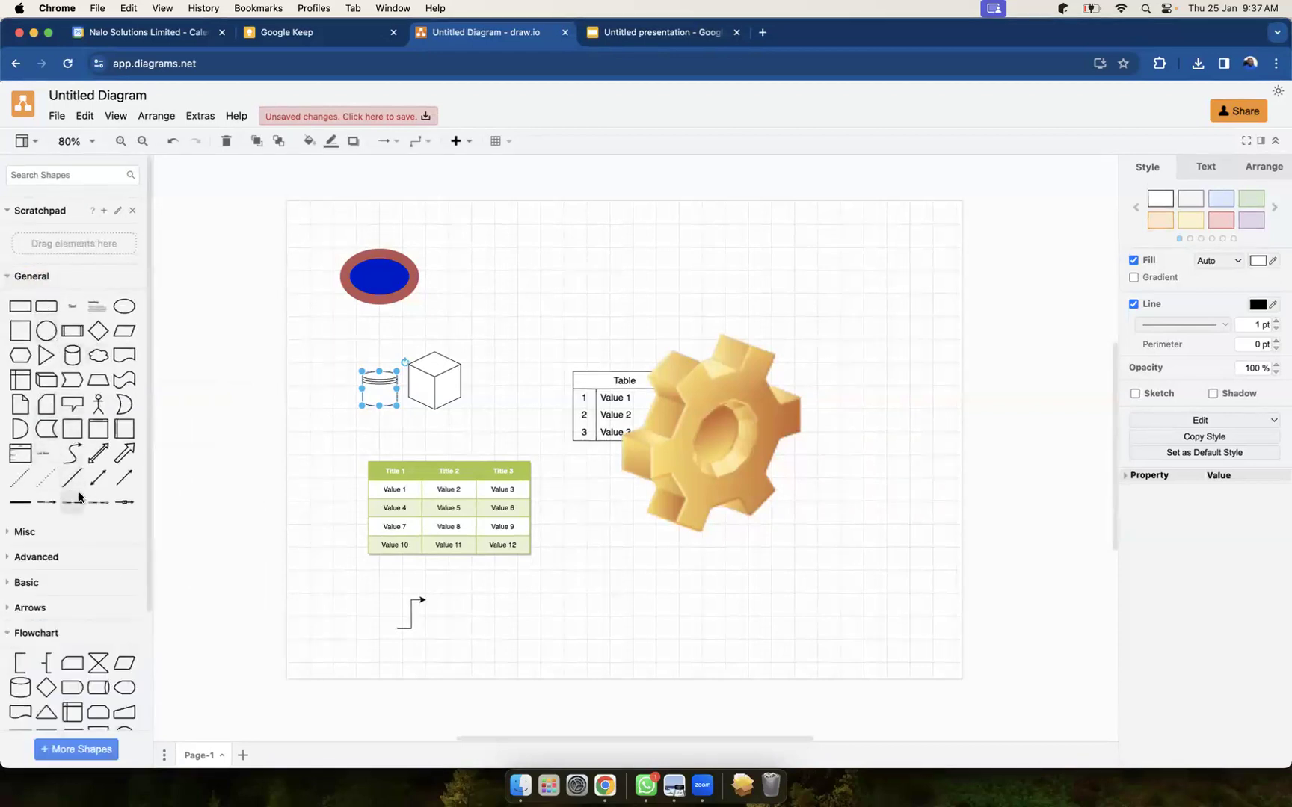
mouse_move(71, 364)
scroll(35, 281, down, 3)
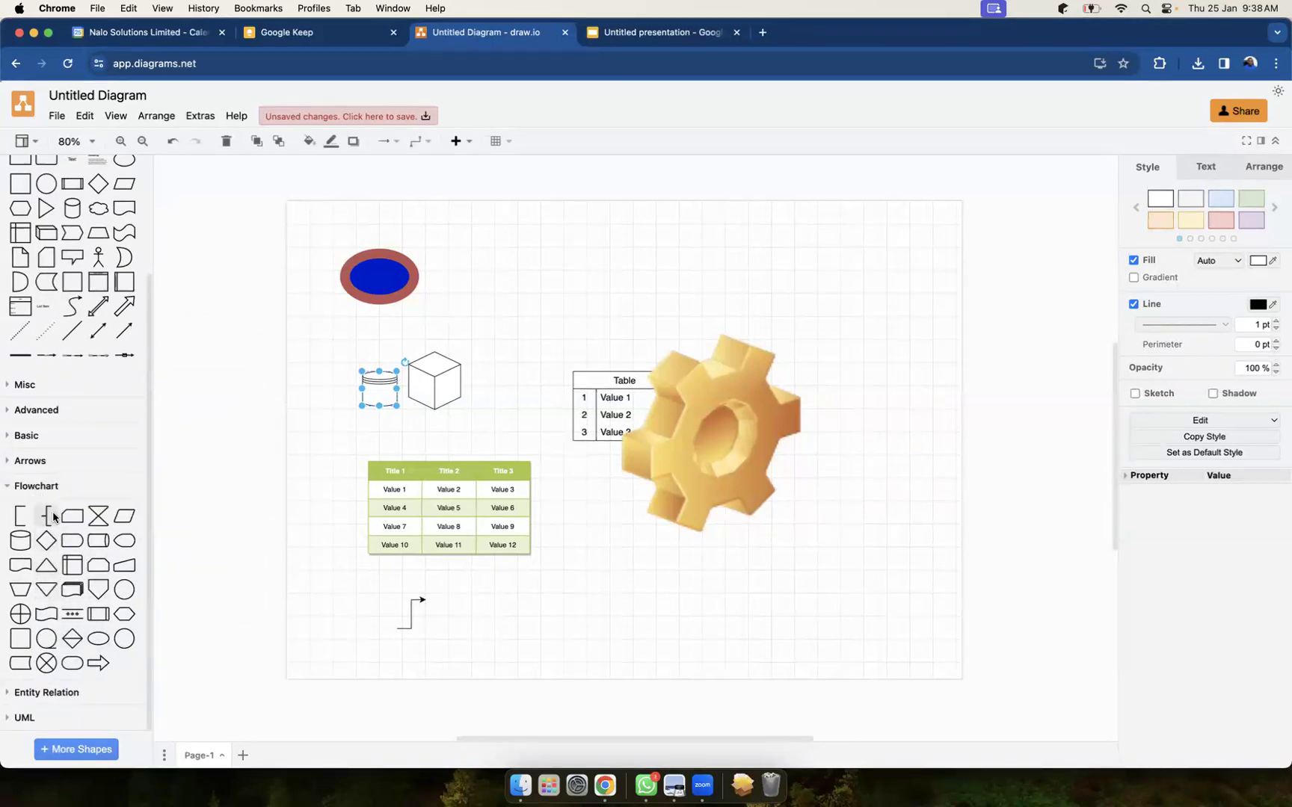
click(43, 487)
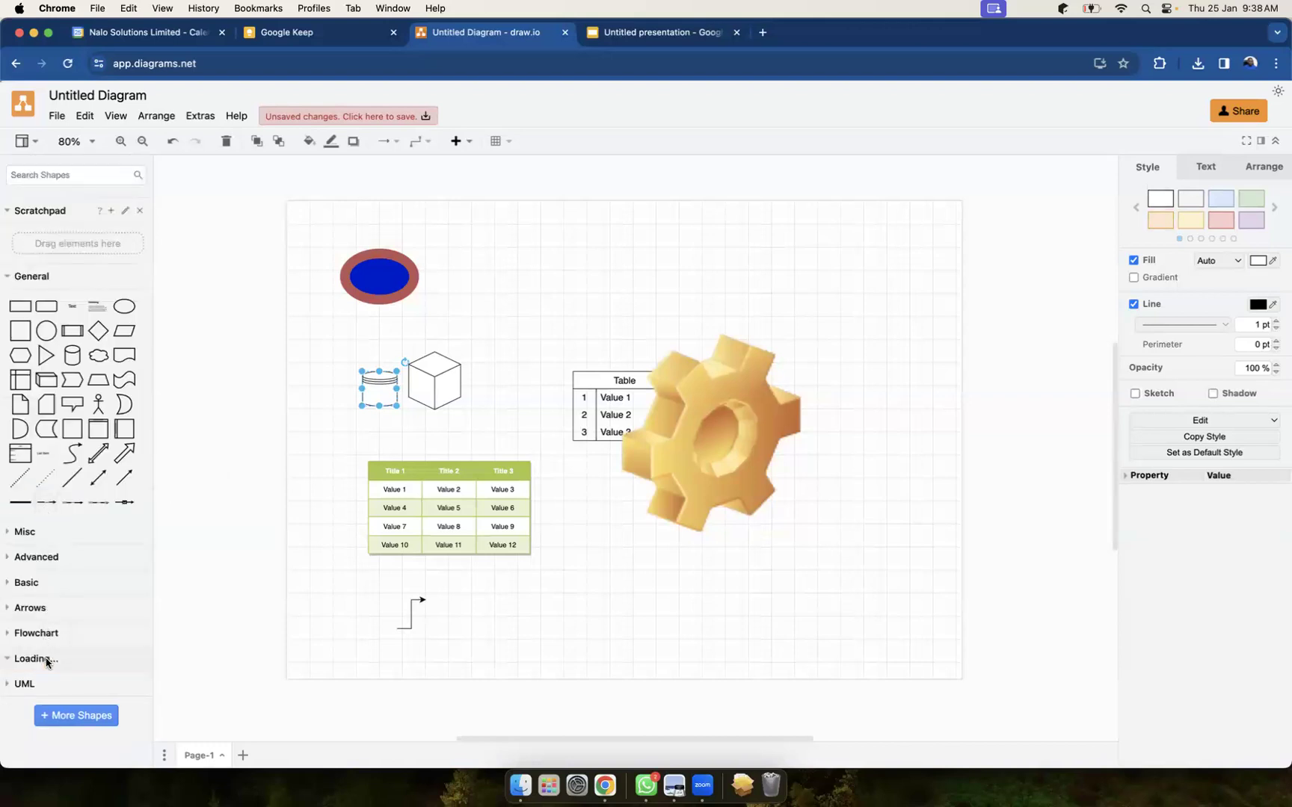
click(46, 658)
scroll(47, 662, down, 4)
scroll(46, 662, down, 1)
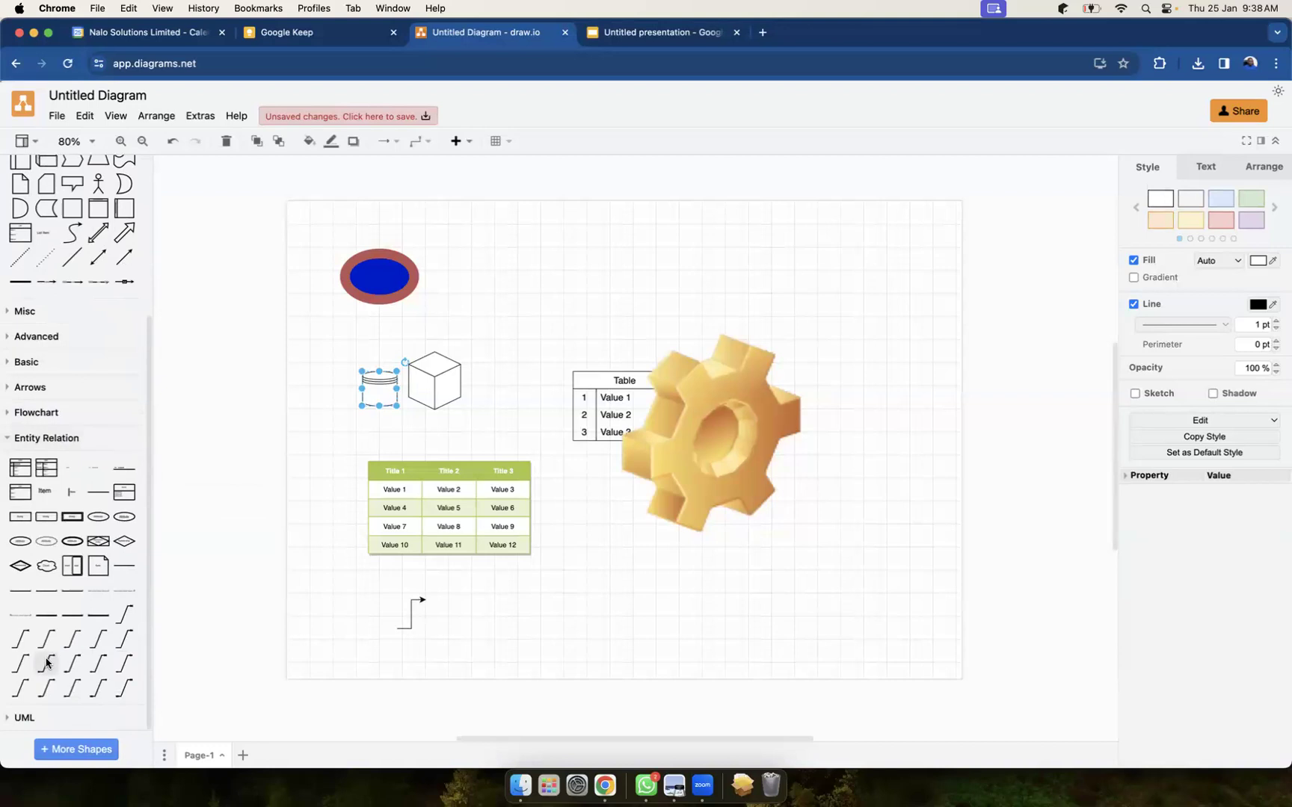
mouse_move(63, 473)
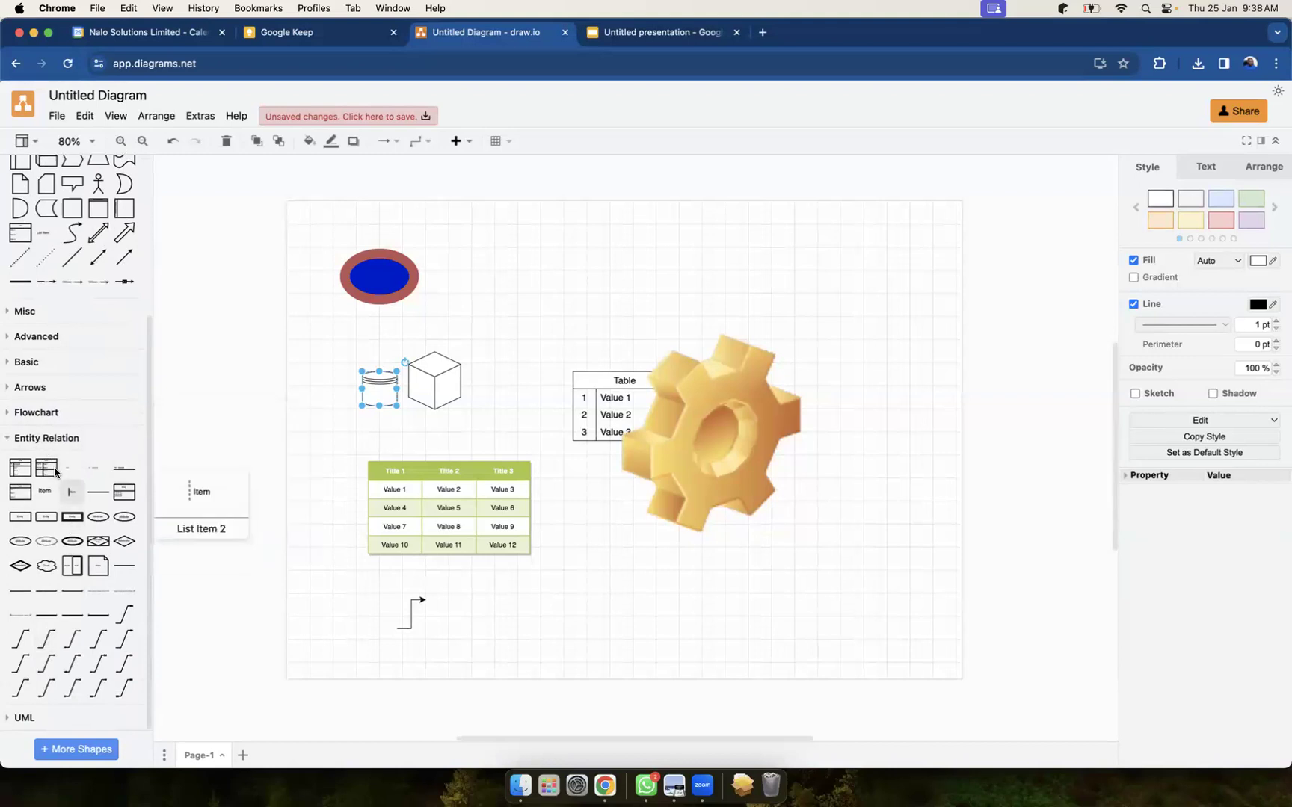
click(30, 438)
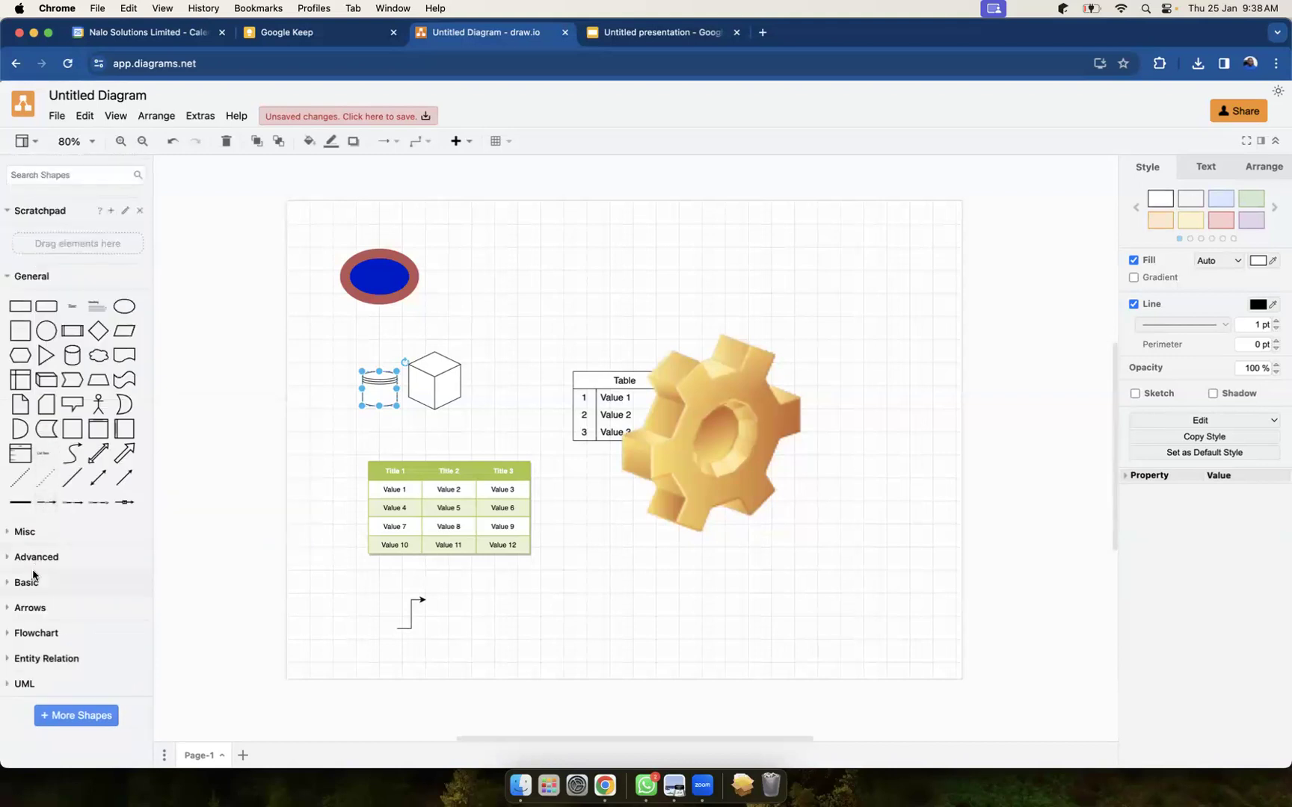
Close the General library and examine the UML shapes, including the actor, interface, message and composition elements.
click(30, 278)
click(30, 454)
scroll(74, 449, down, 2)
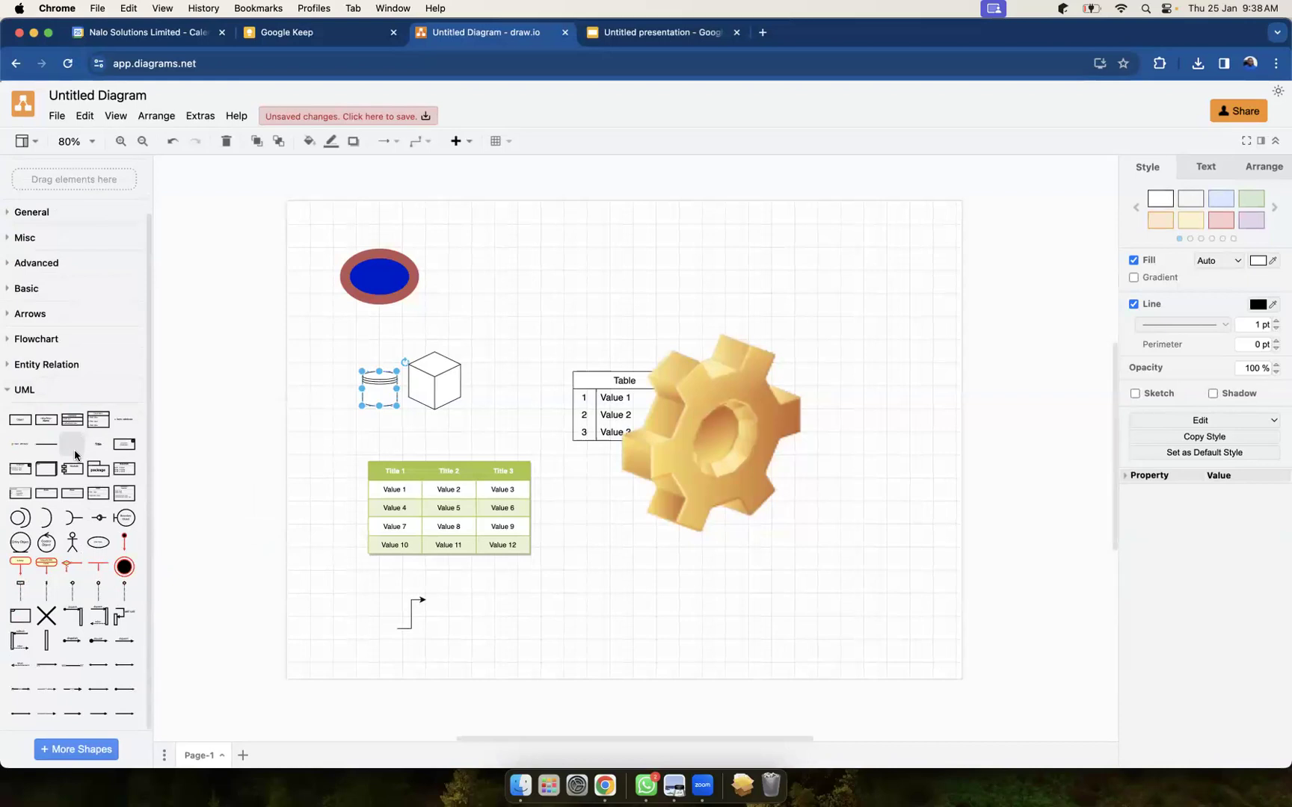
mouse_move(75, 554)
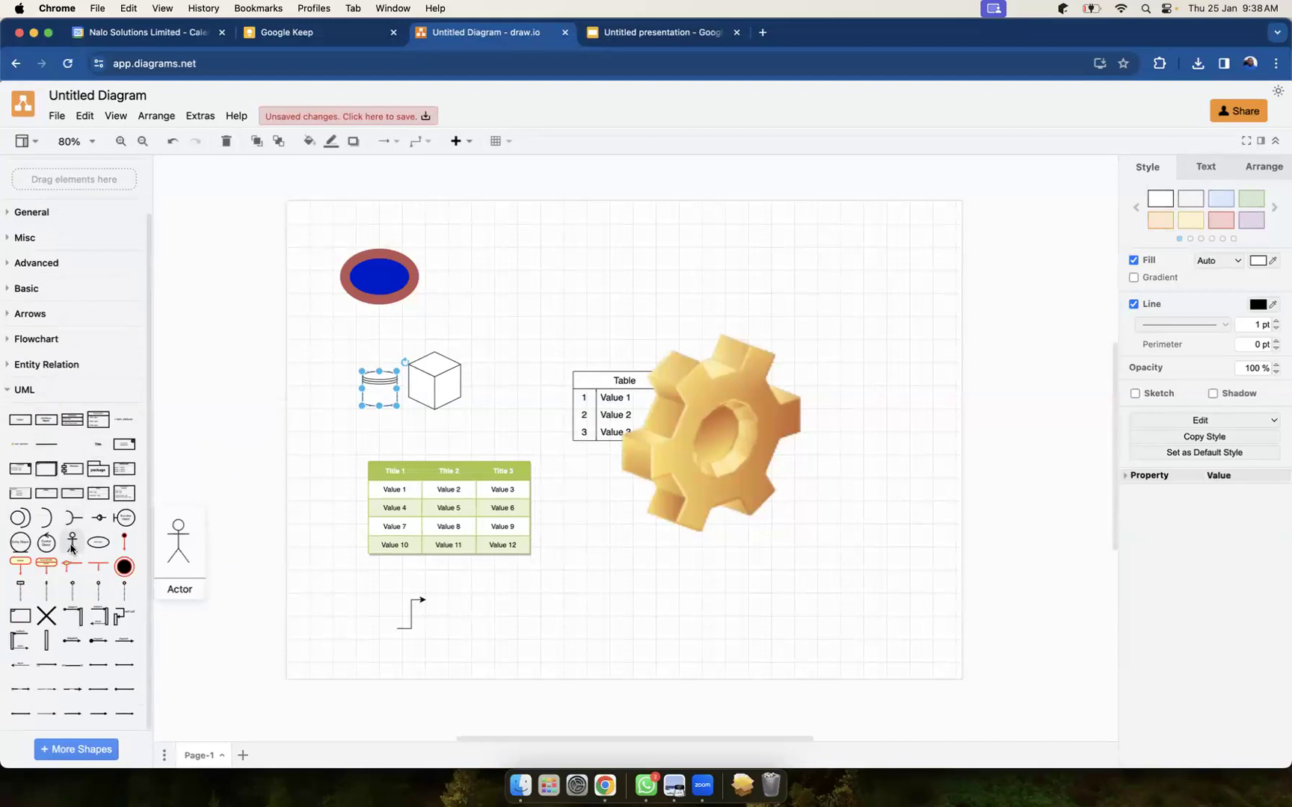
mouse_move(92, 632)
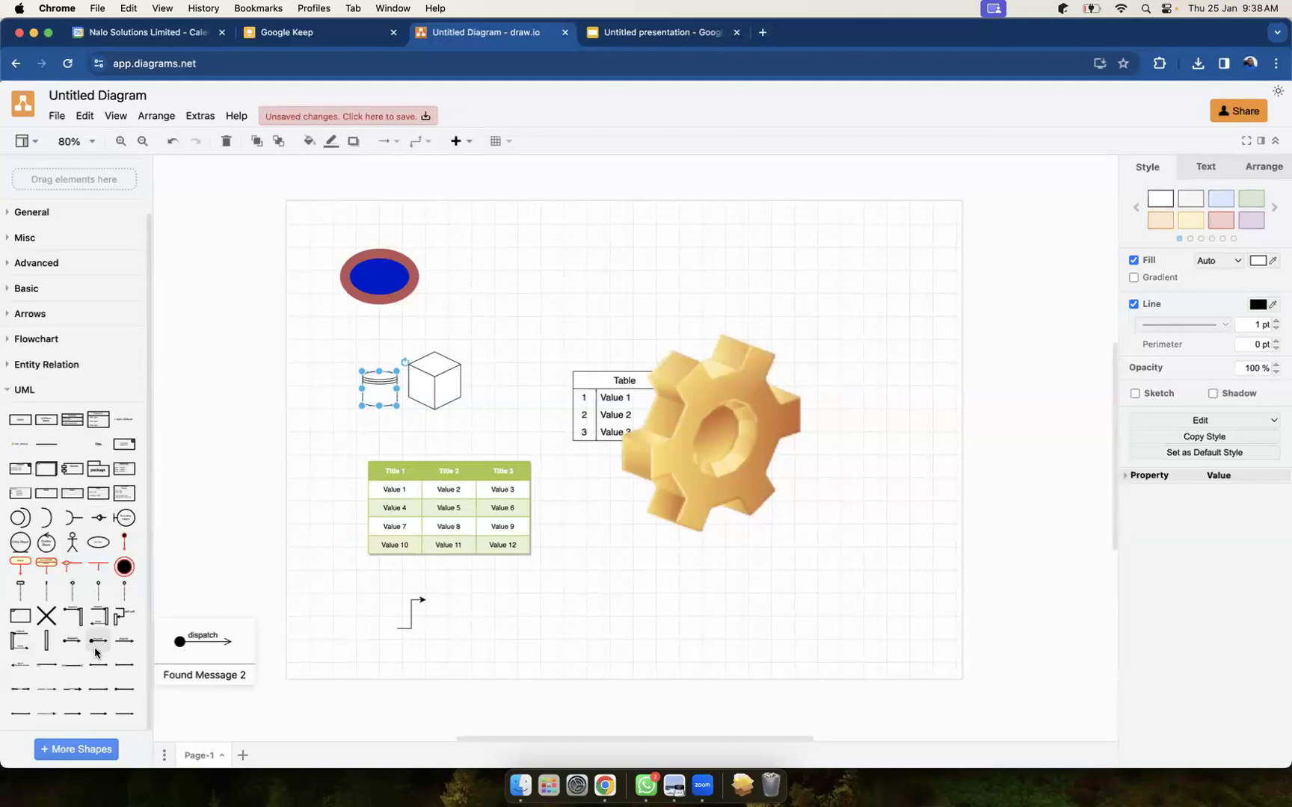
mouse_move(84, 680)
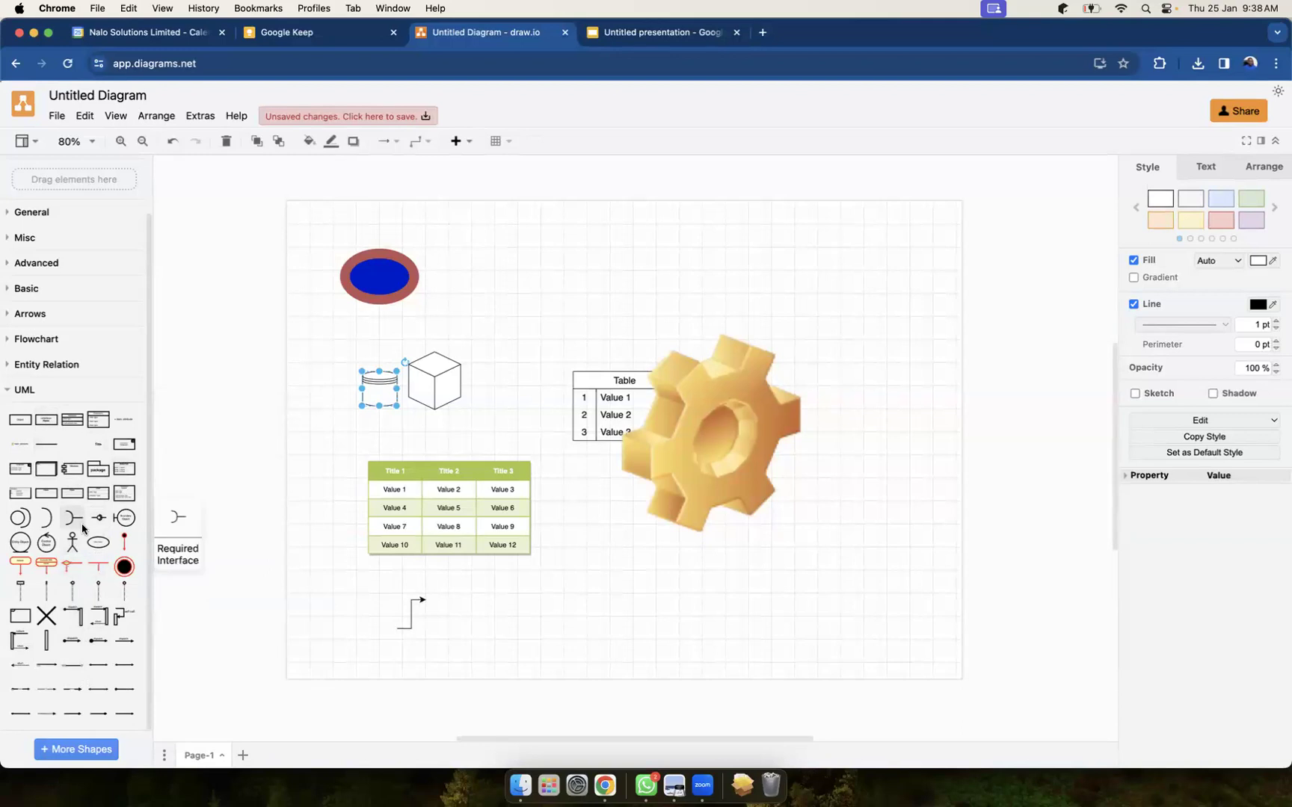
mouse_move(96, 717)
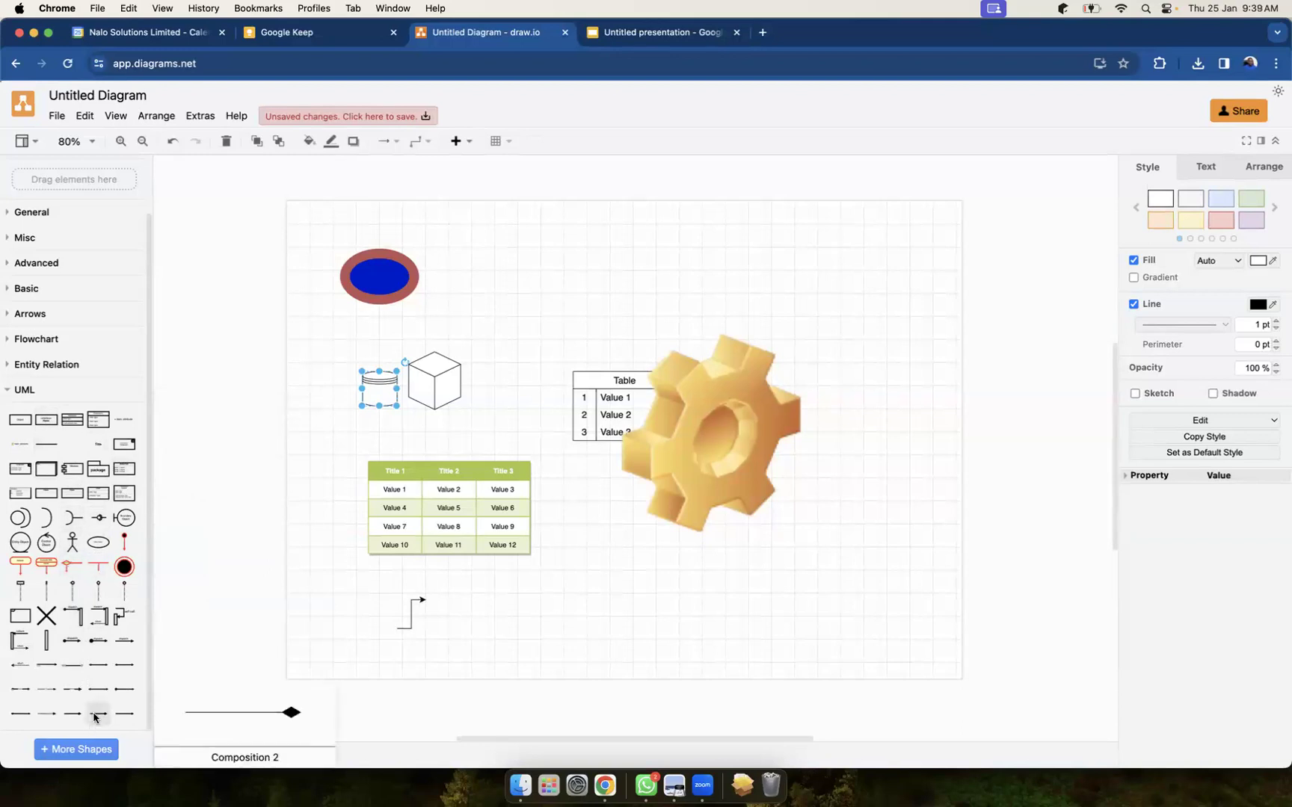
click(24, 389)
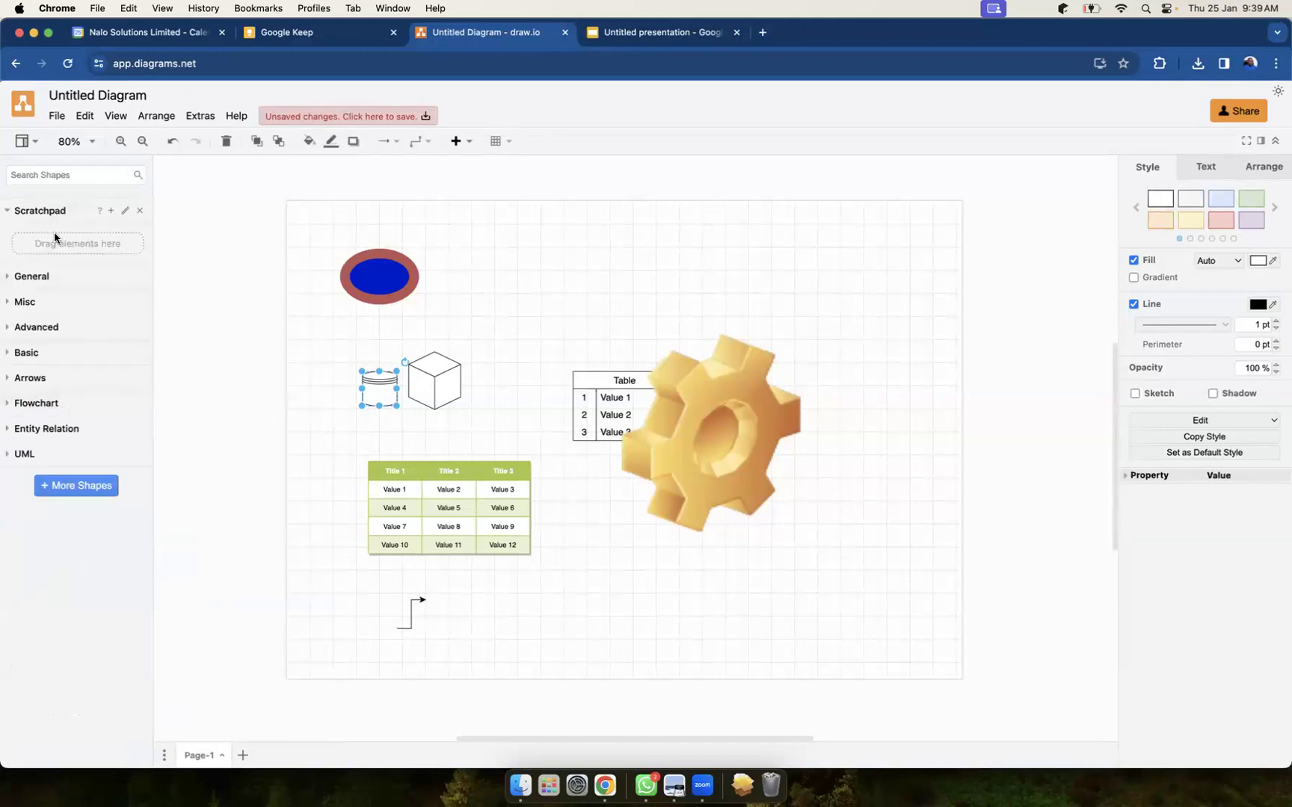
Expand the General shape library and review the diagram's available paper sizes without choosing a different one.
click(27, 277)
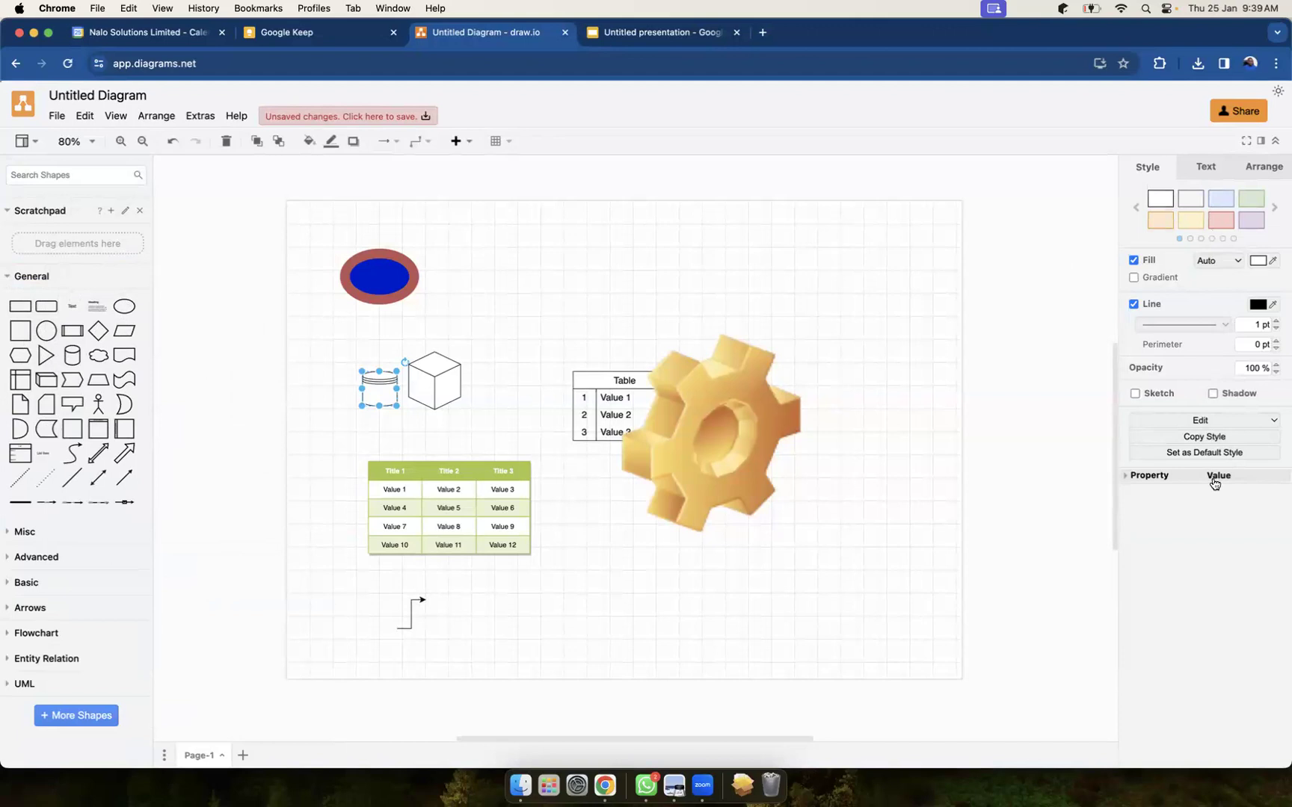
click(834, 247)
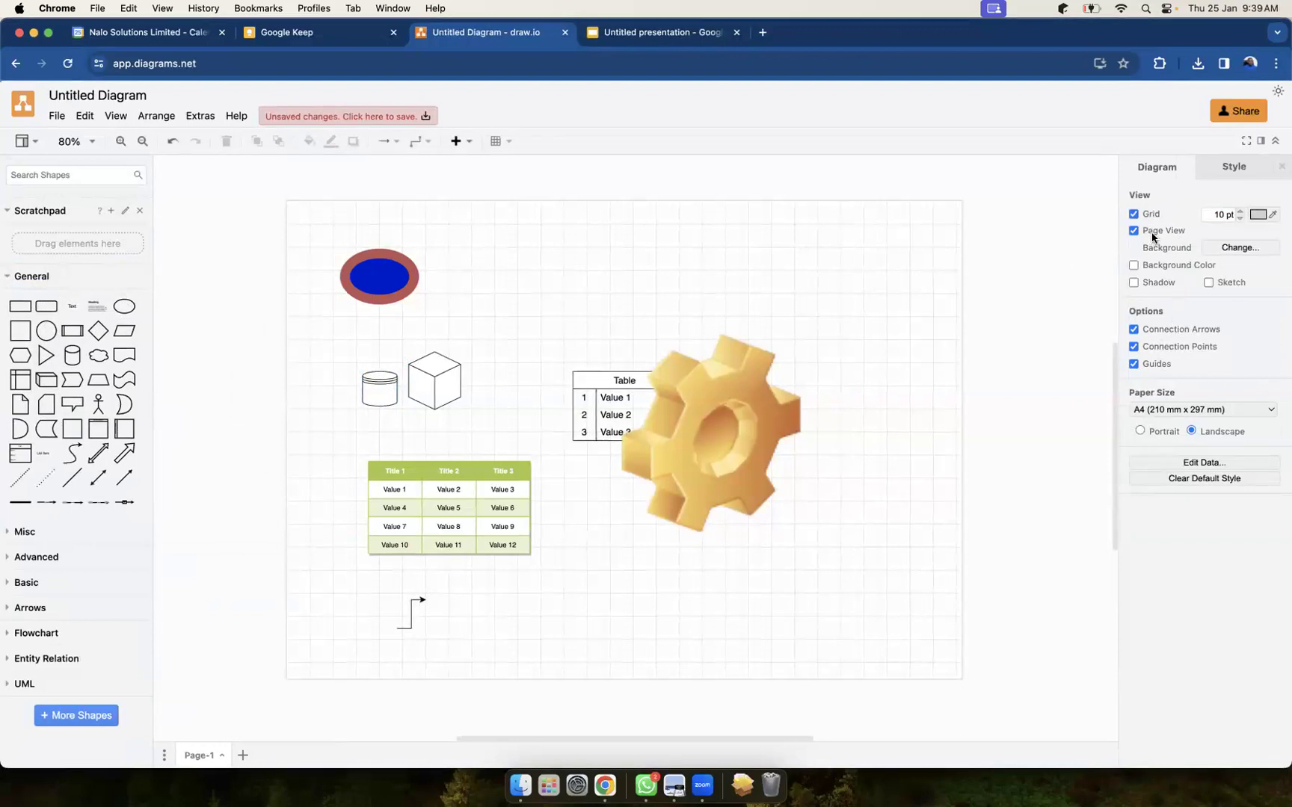
click(1176, 409)
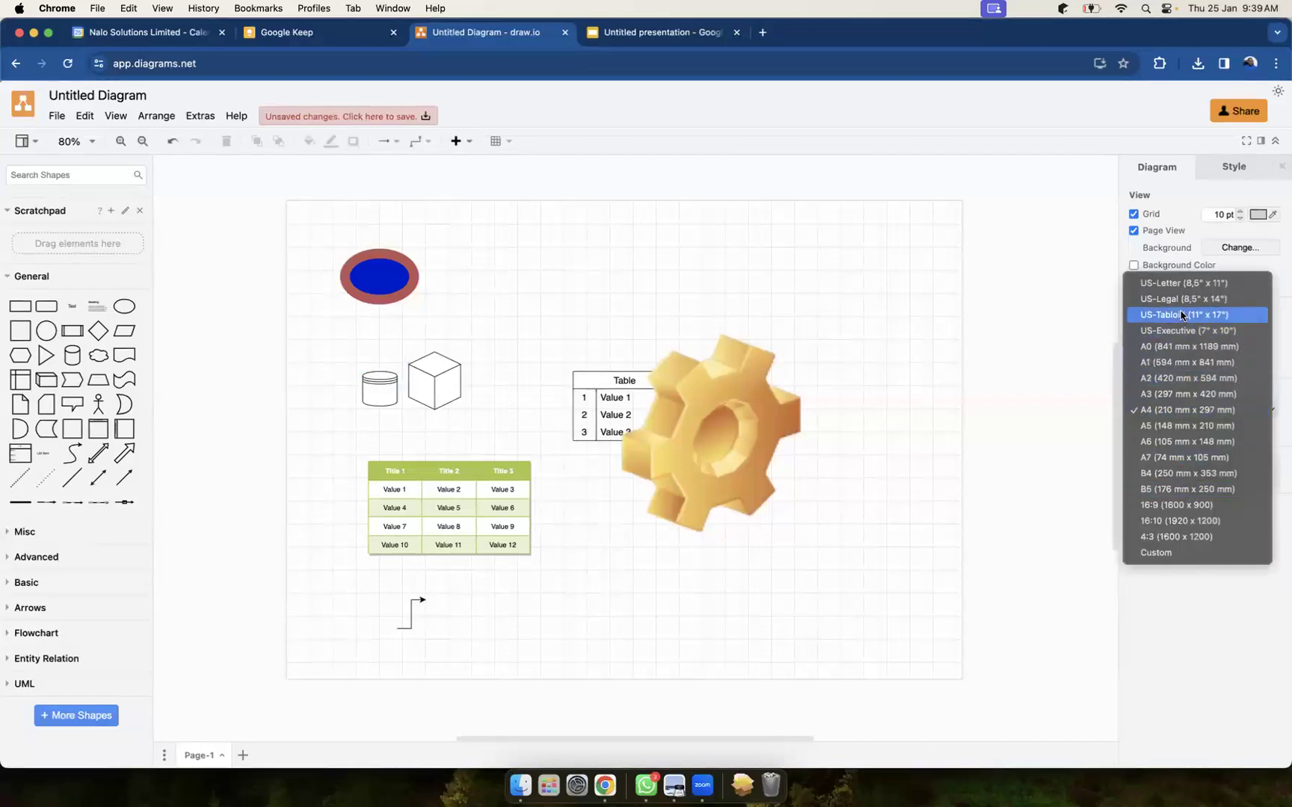
click(1177, 624)
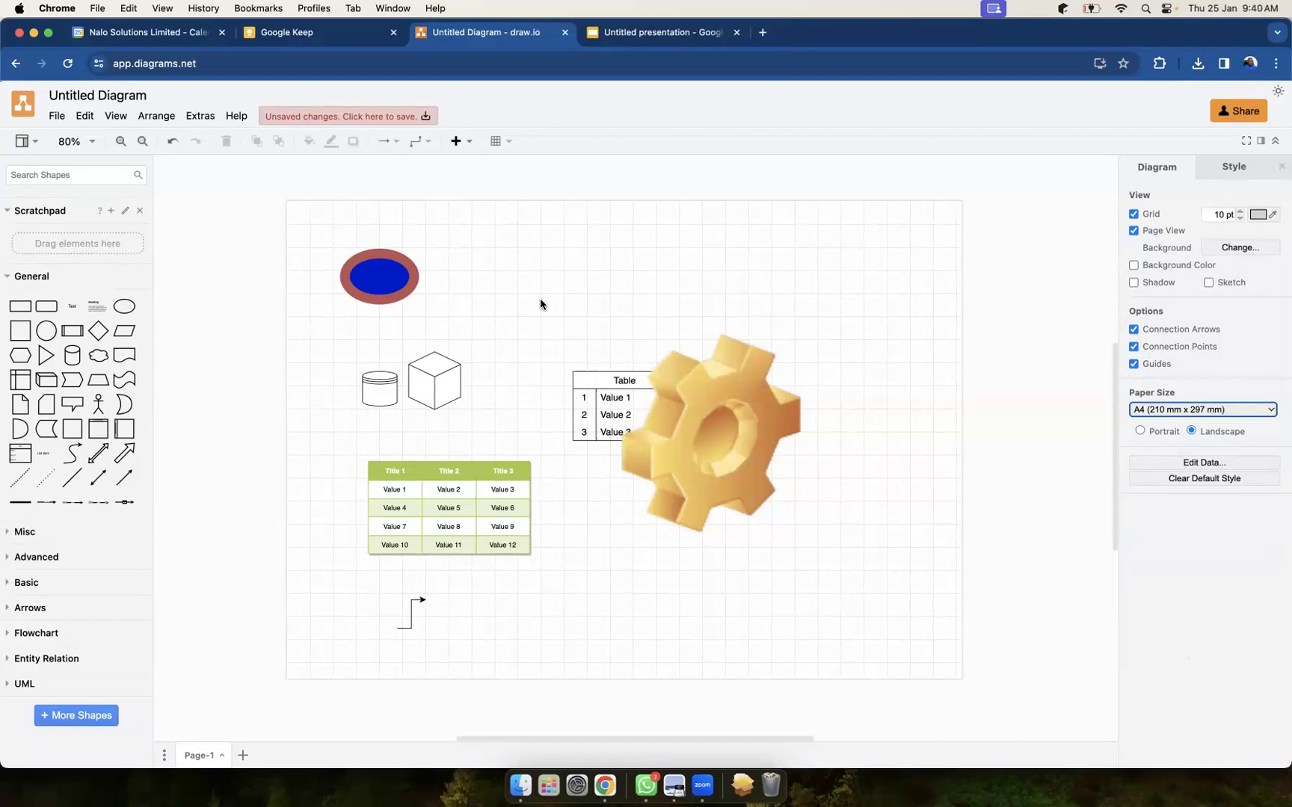
Select all the sample shapes on the page and delete them to leave an empty canvas.
click(312, 663)
drag(311, 662, 832, 220)
key(Delete)
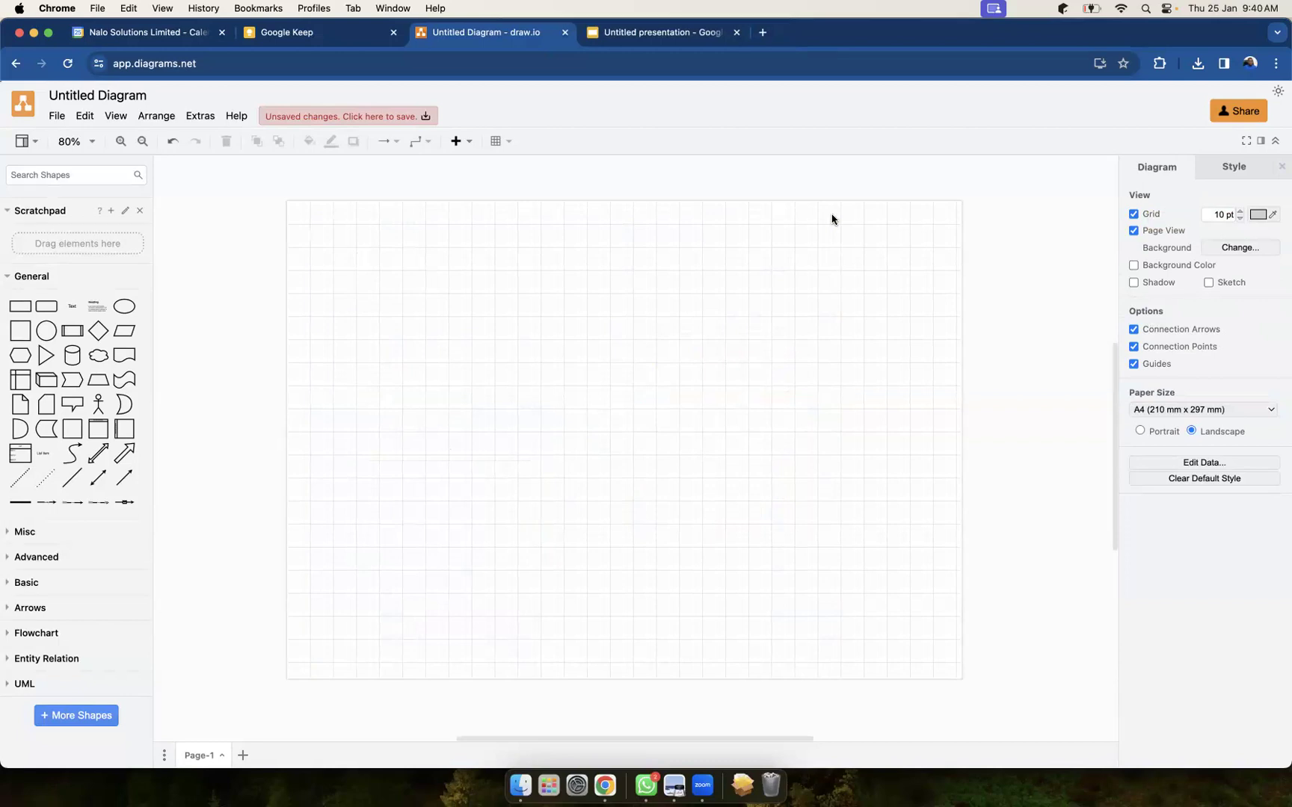
Switch to Preview and read through ev-flow.pdf, focusing on the four Main Menu options of the unit transfer portal.
key(ctrl+Right)
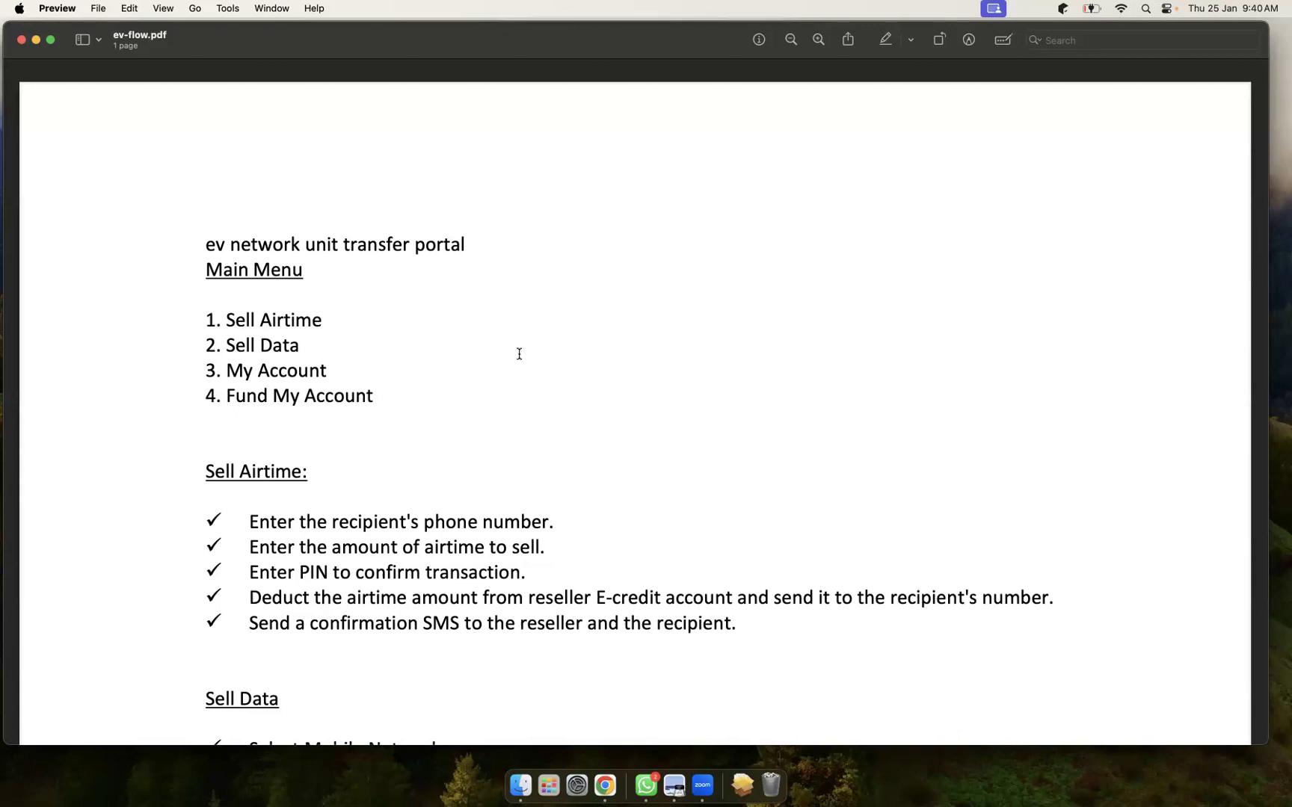
scroll(519, 353, down, 10)
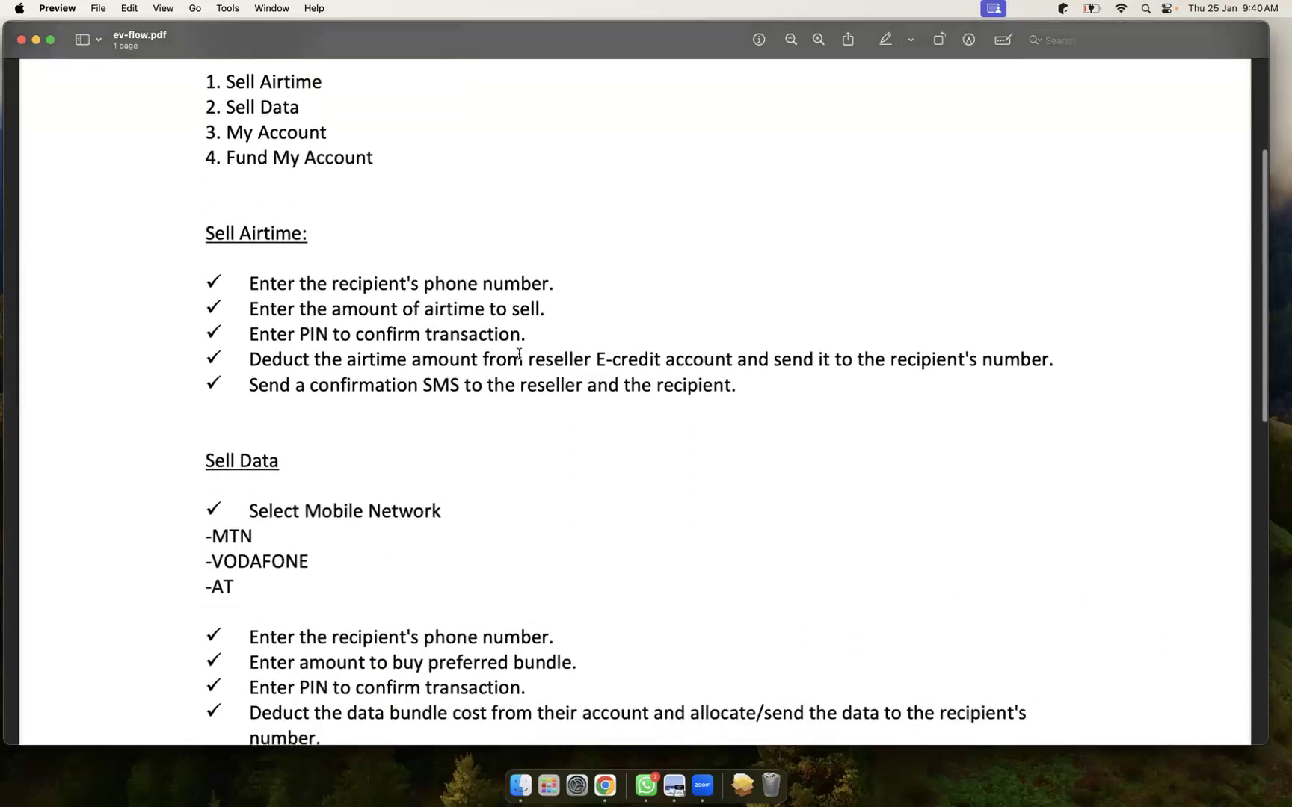
scroll(519, 353, down, 10)
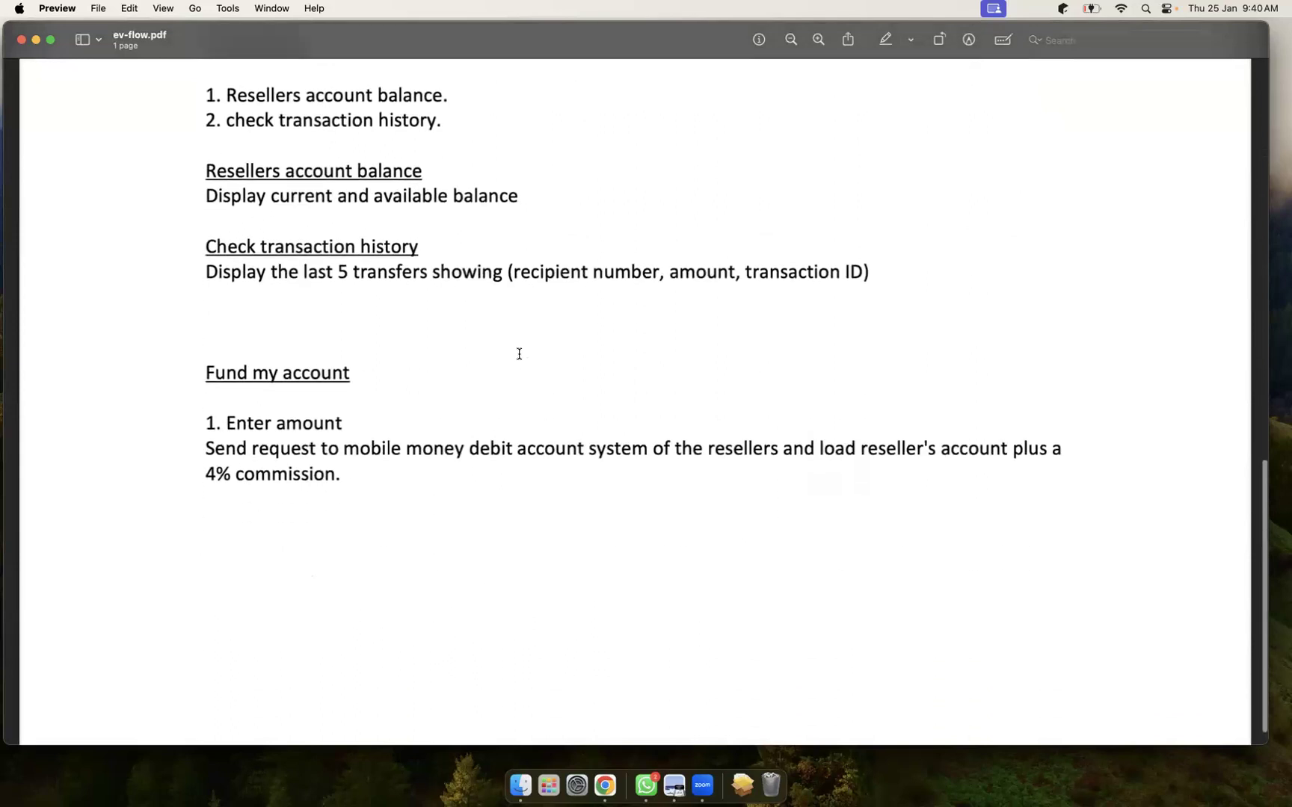
scroll(519, 353, up, 20)
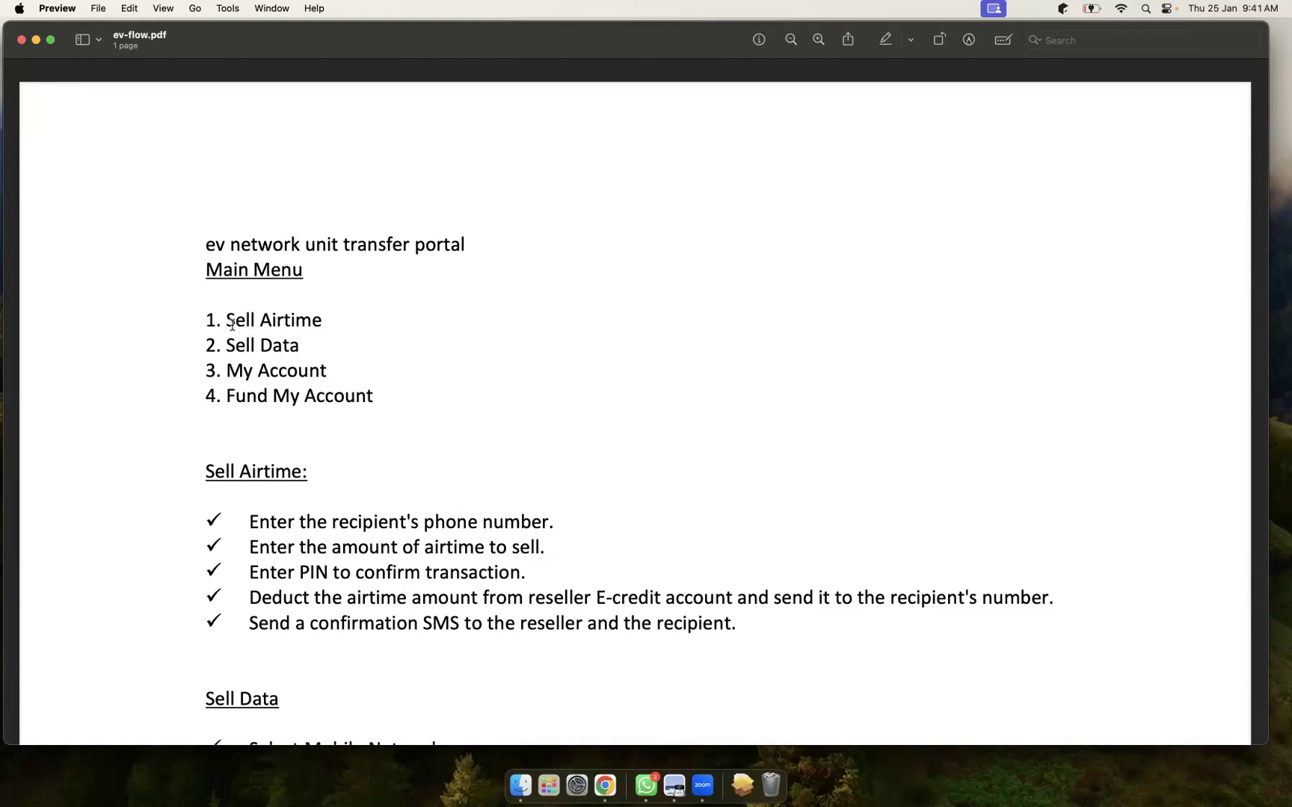
drag(206, 306, 406, 392)
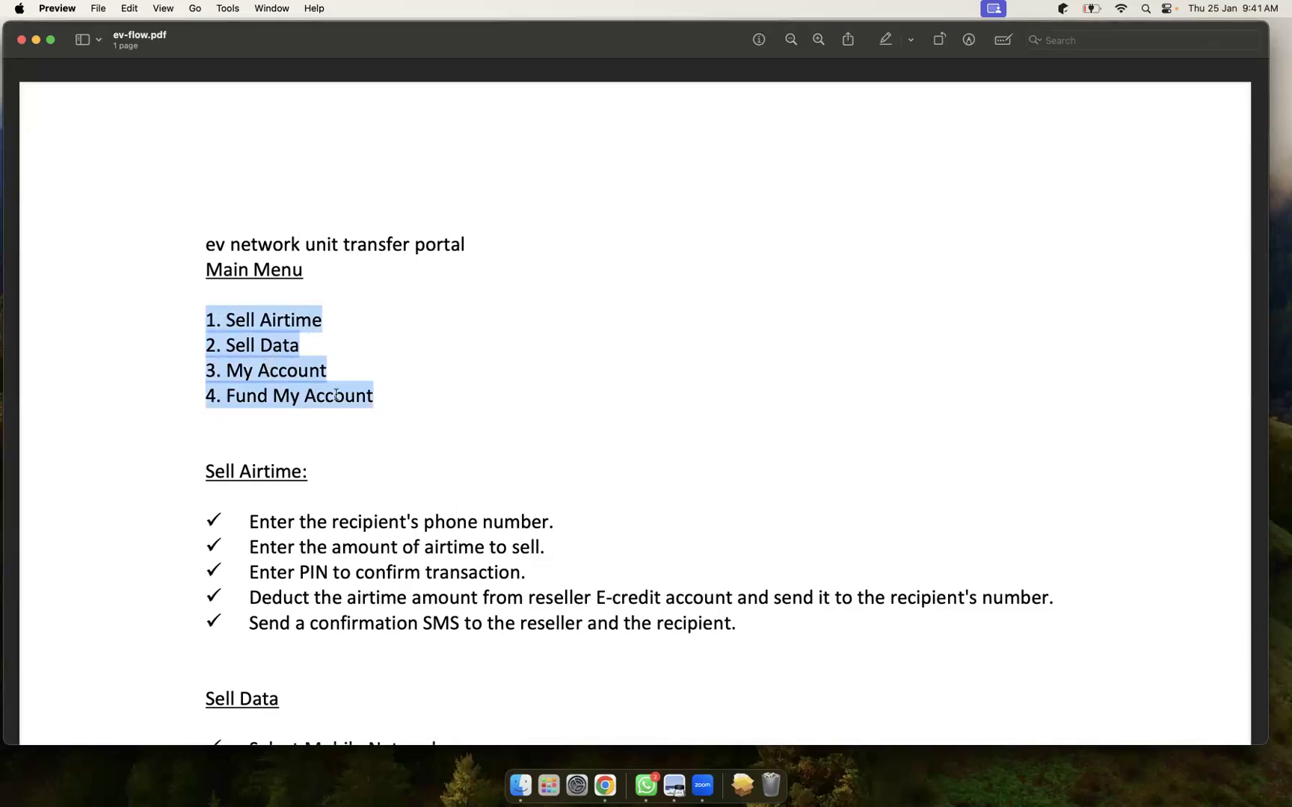
click(380, 397)
Return to the draw.io diagram and turn off Page View for a continuous canvas, zoomed to 115%.
key(ctrl+Left)
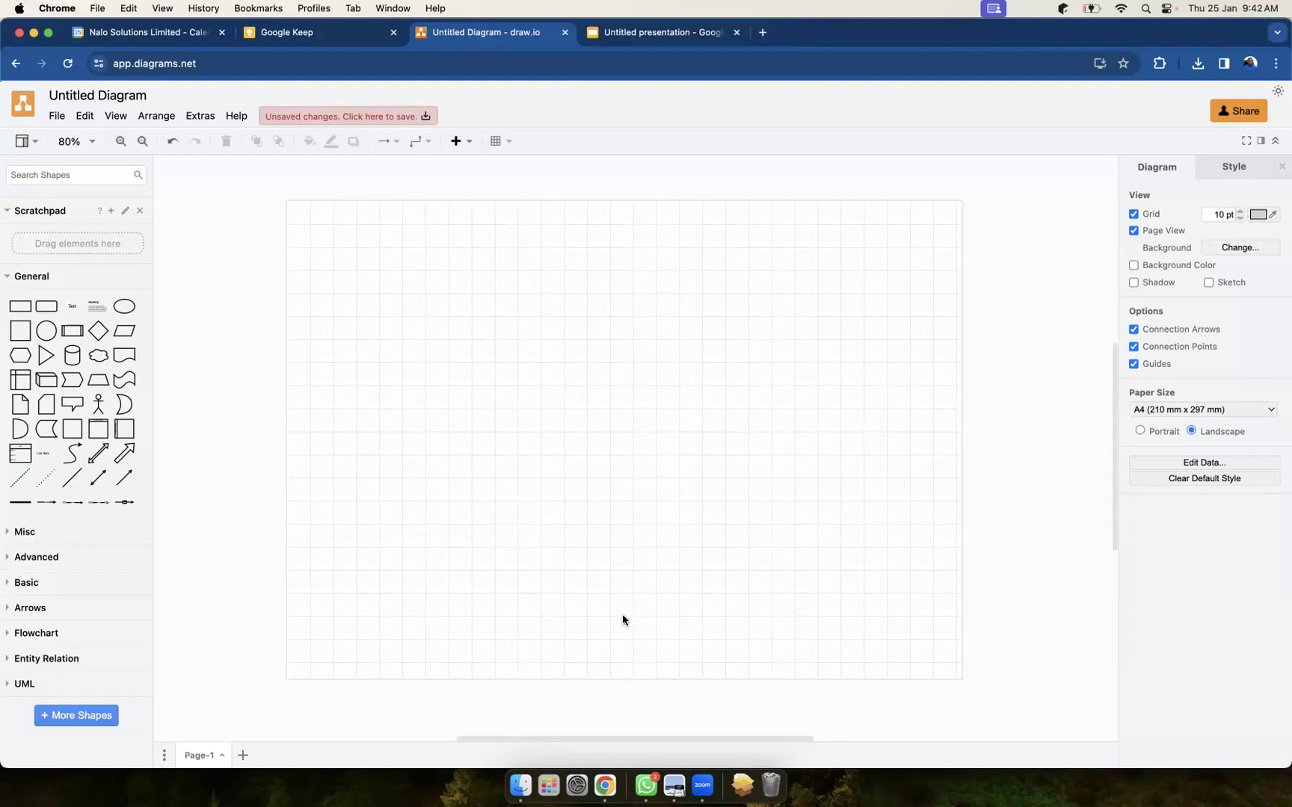
click(1133, 232)
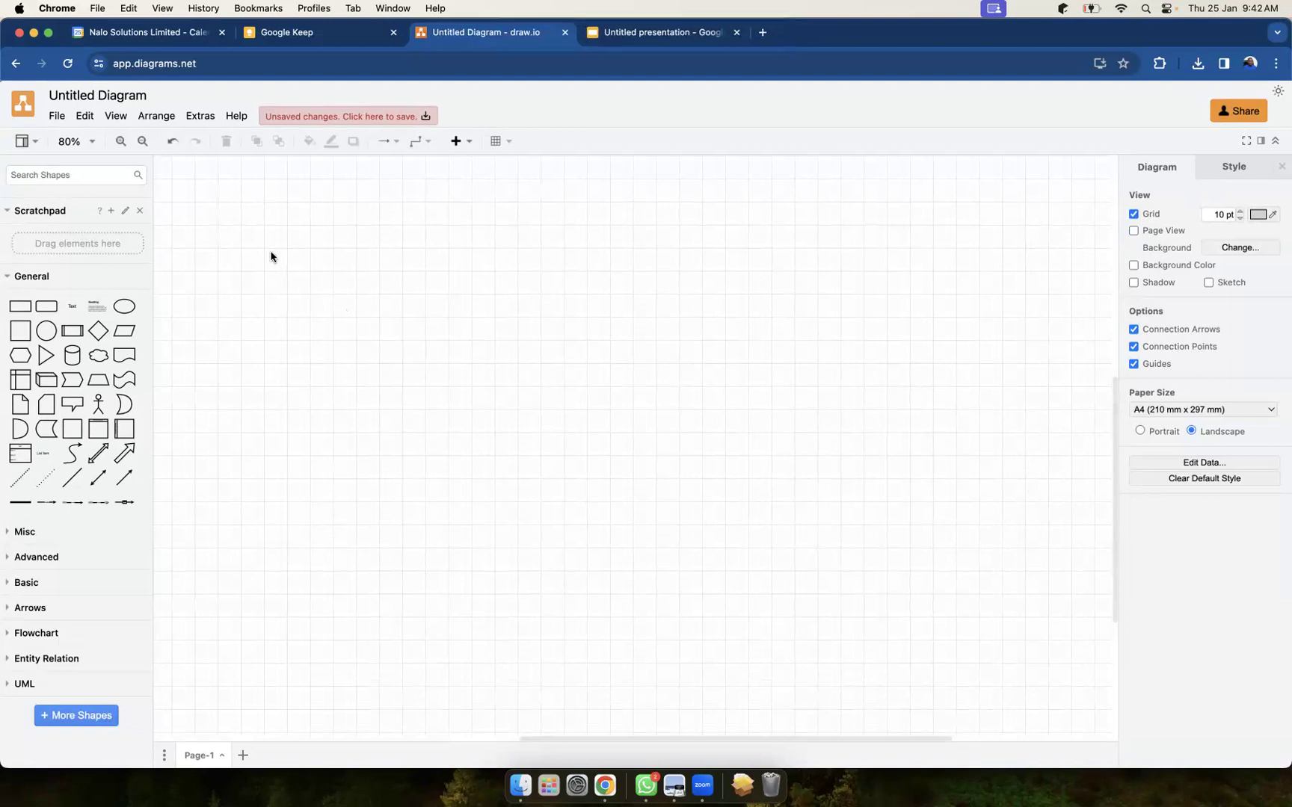
scroll(479, 447, down, 2)
scroll(479, 448, down, 2)
scroll(654, 364, up, 4)
scroll(654, 364, up, 1)
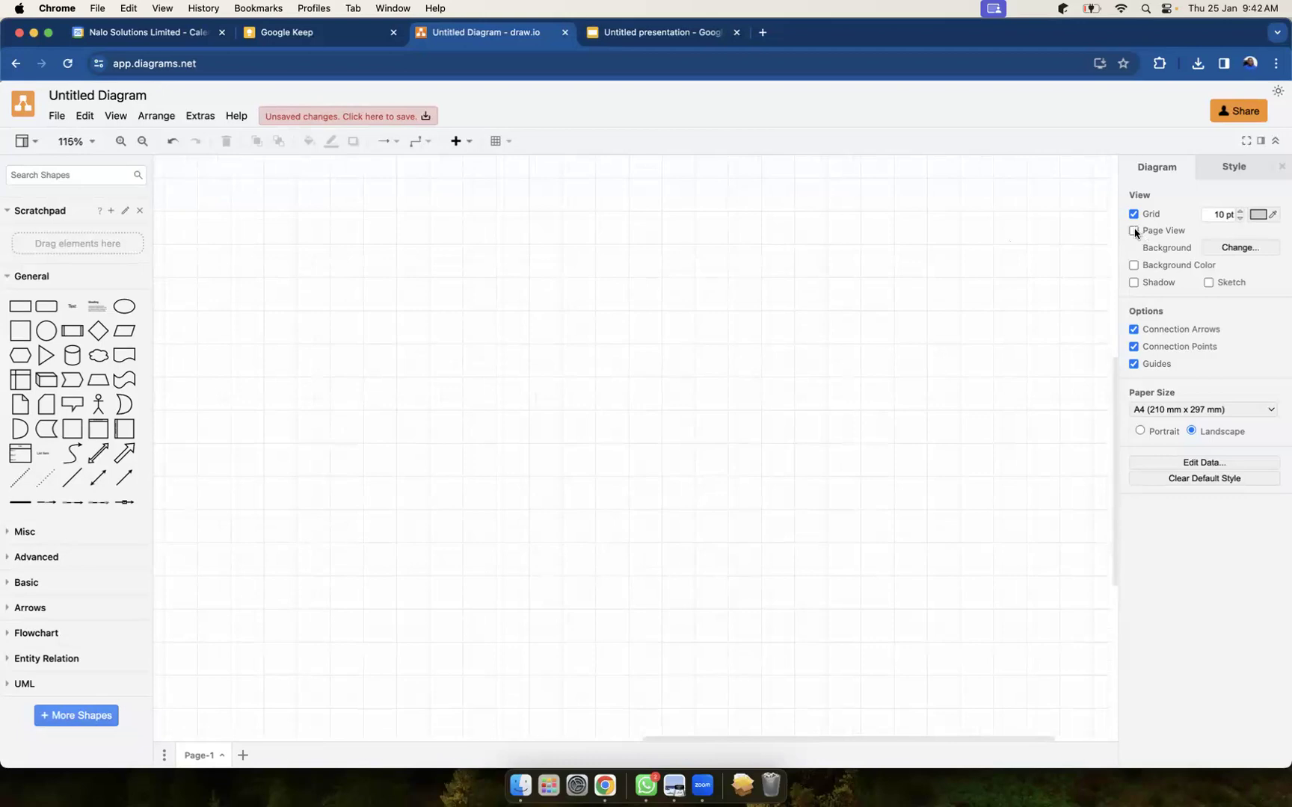
Check the Main Menu list in ev-flow.pdf in Preview once more and return to the draw.io canvas.
key(ctrl+Right)
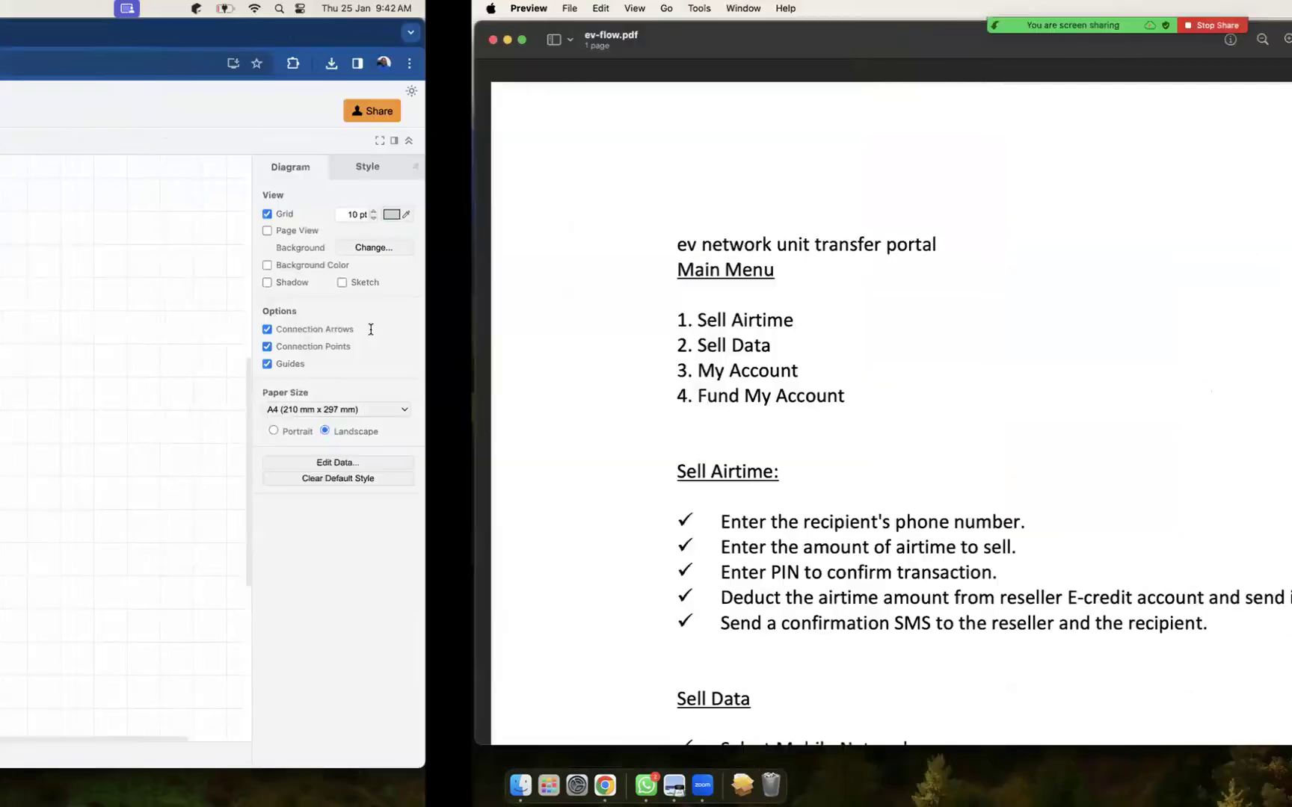
key(ctrl+Left)
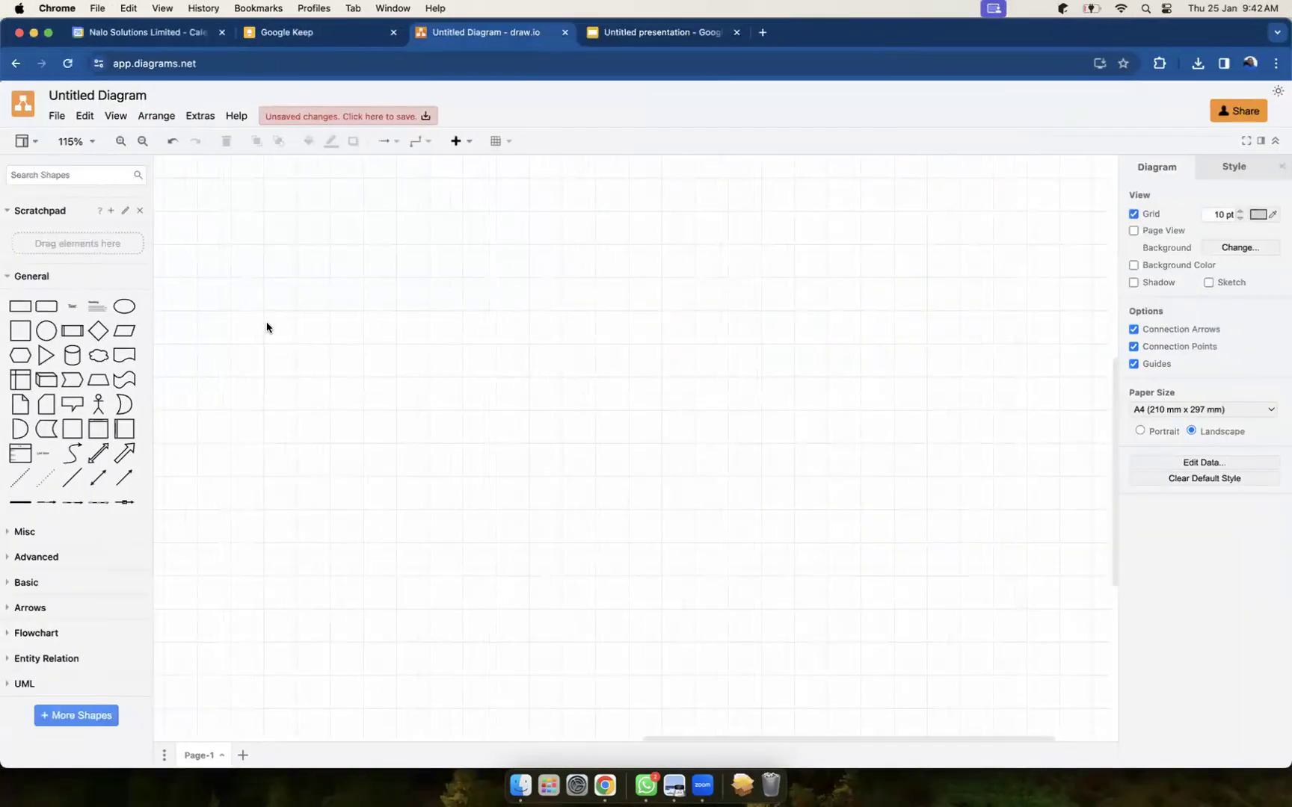
Place a rounded rectangle near the upper part of the empty canvas and enlarge it to about twice its width and height.
mouse_move(18, 313)
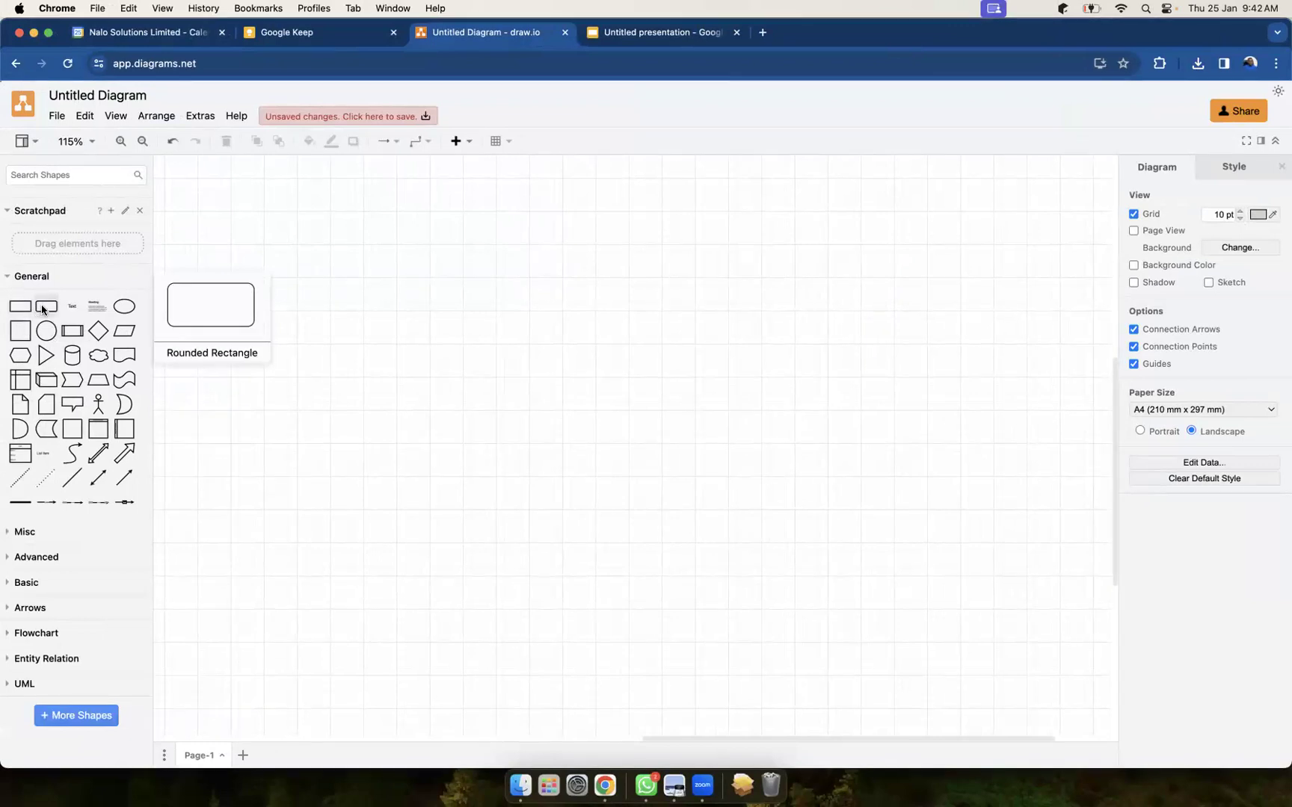
drag(42, 306, 364, 211)
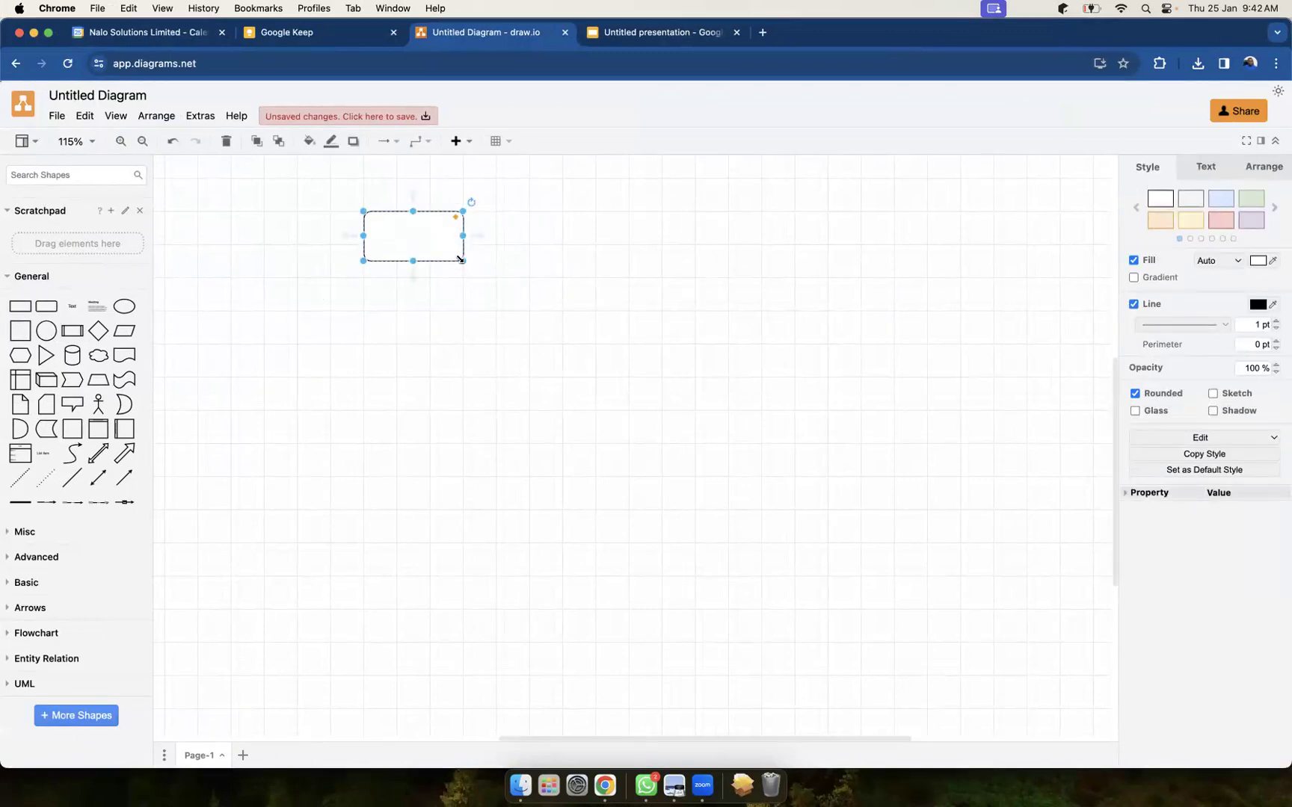
drag(499, 302, 557, 329)
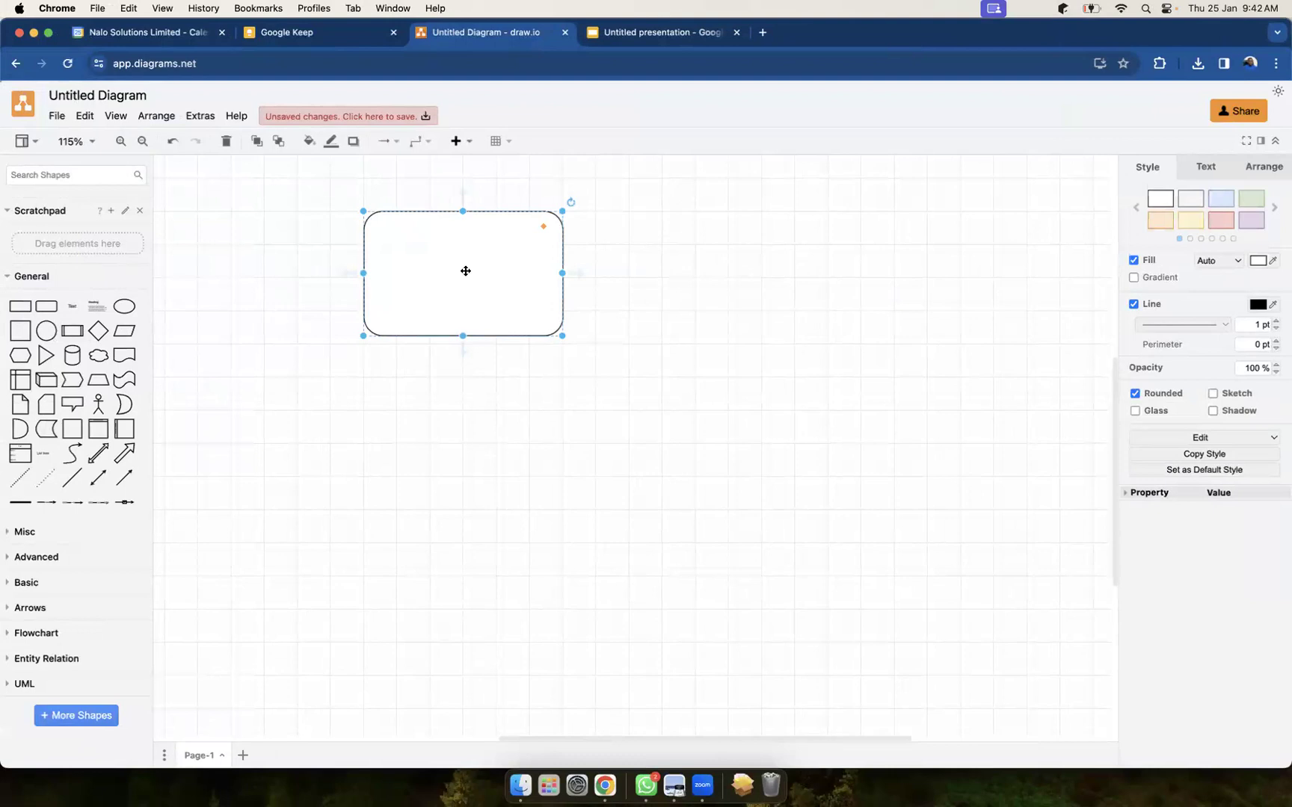
Copy the four numbered Main Menu options from ev-flow.pdf in Preview and return to the draw.io diagram.
double_click(465, 270)
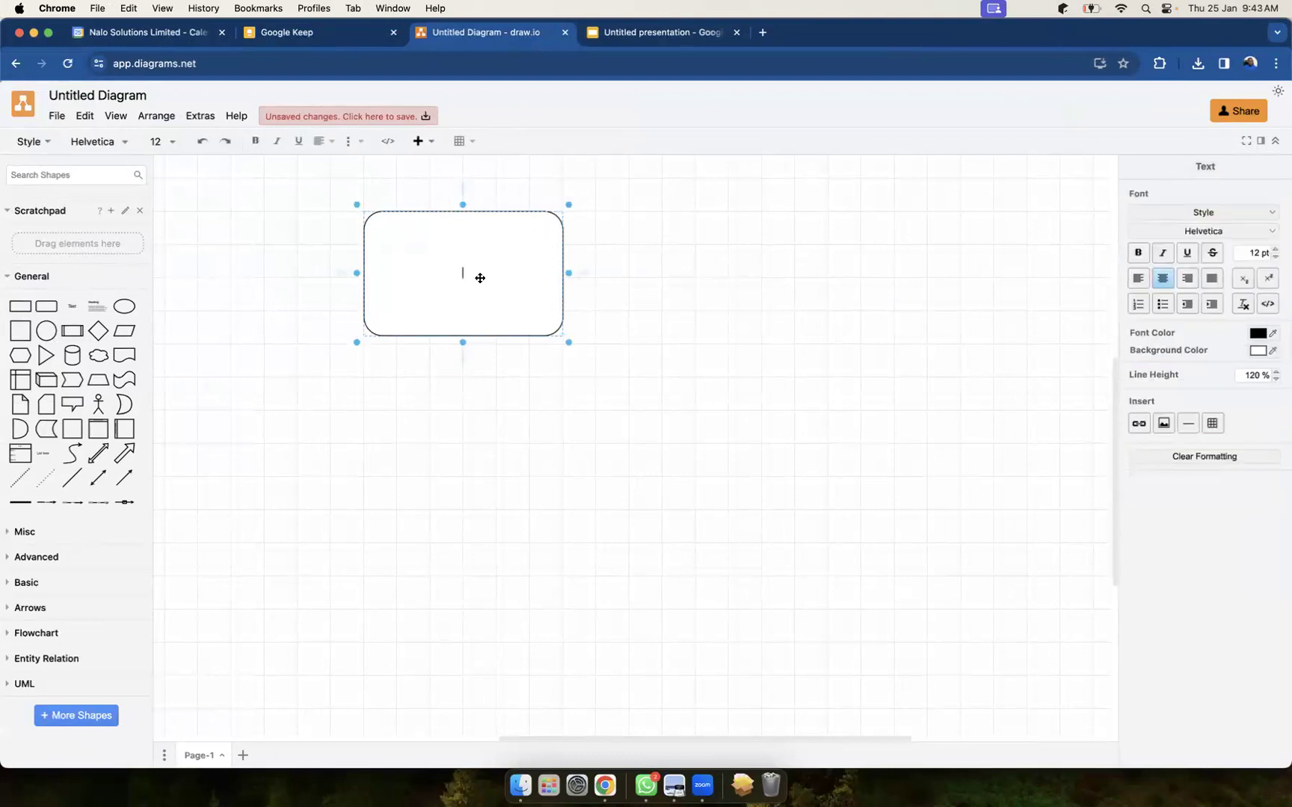
key(ctrl+Right)
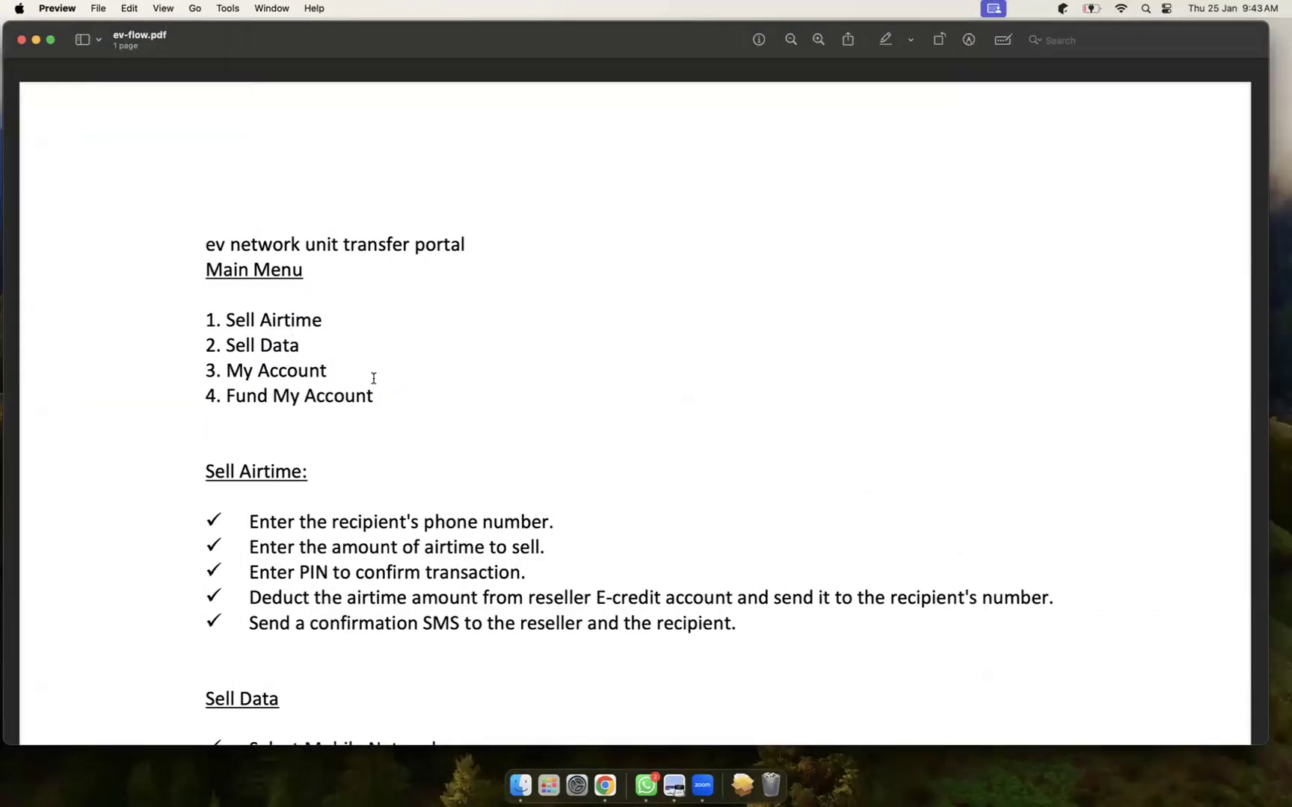
drag(379, 391, 206, 323)
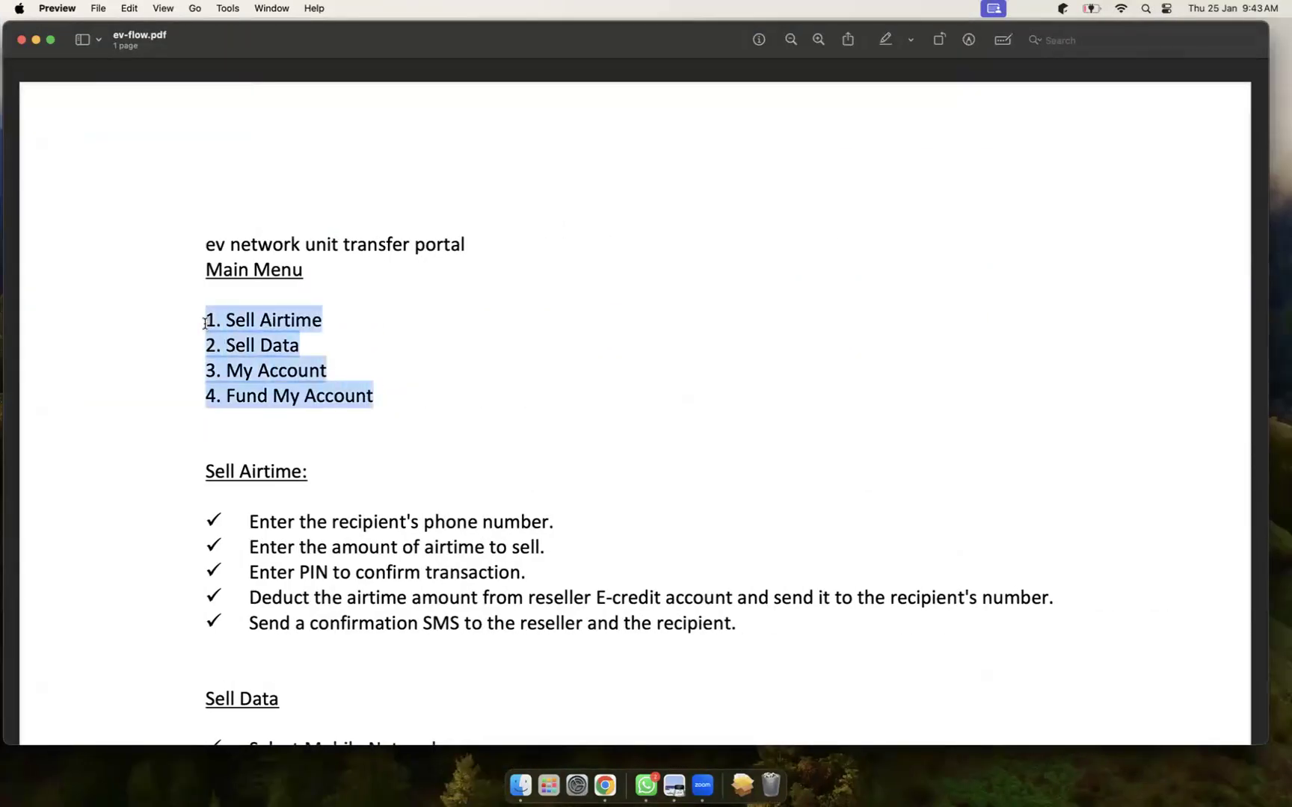
right_click(238, 320)
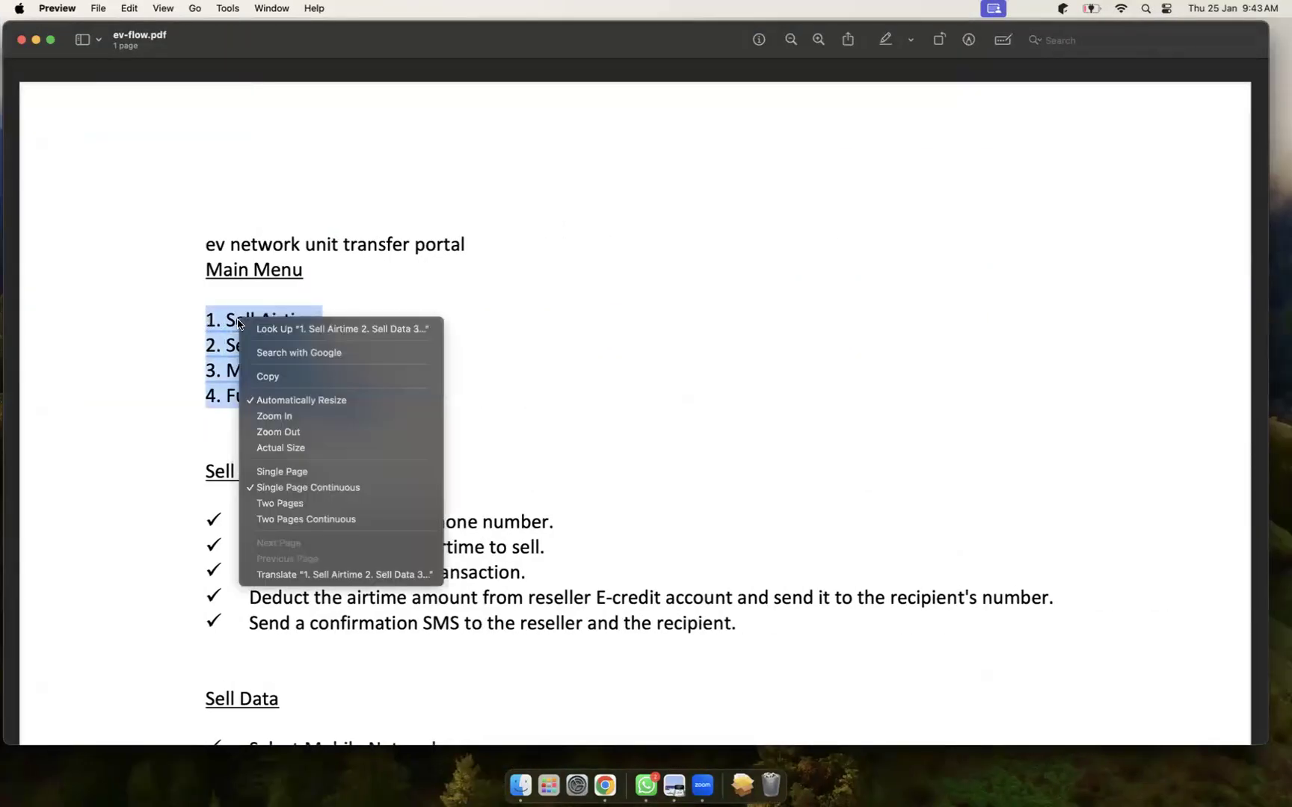
click(273, 377)
key(ctrl+Left)
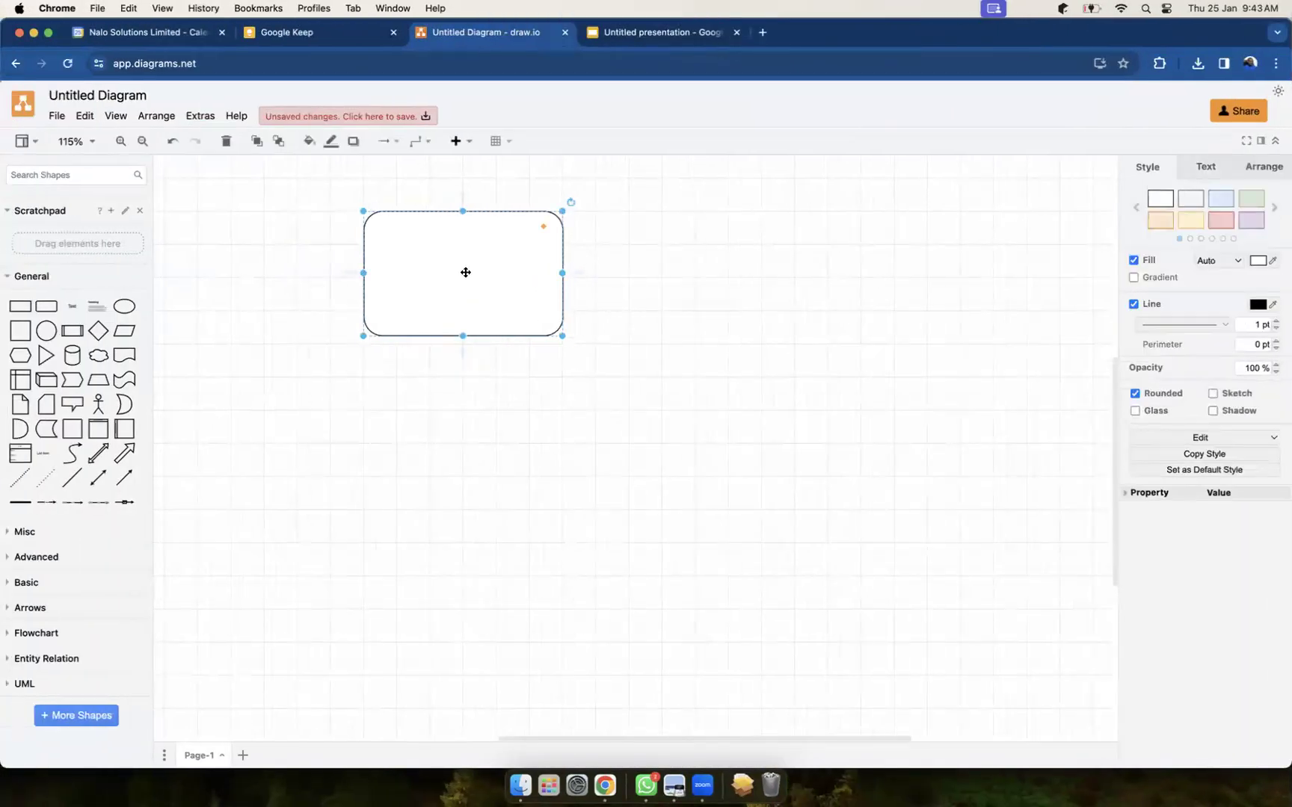
Paste the copied menu options as the rounded rectangle's text, allowing the site to access the clipboard.
double_click(468, 276)
click(84, 116)
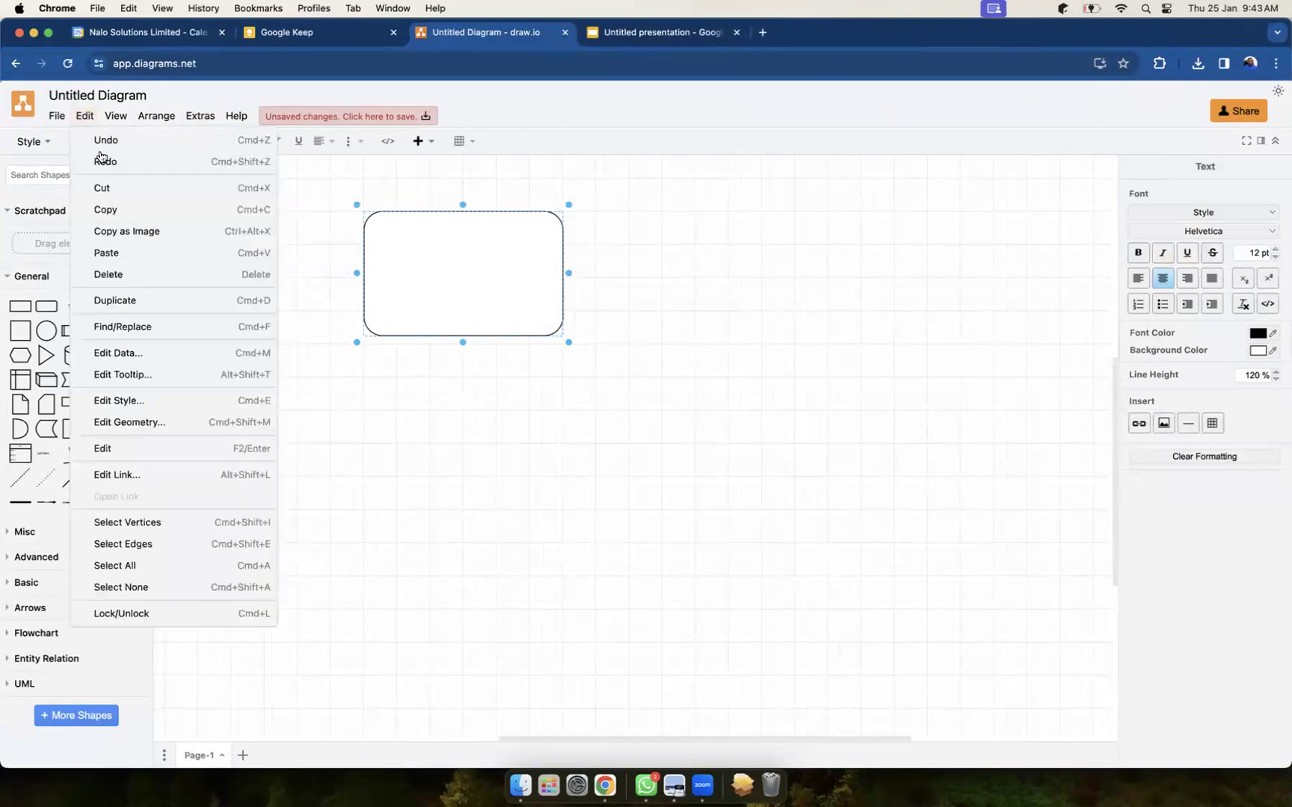
click(122, 256)
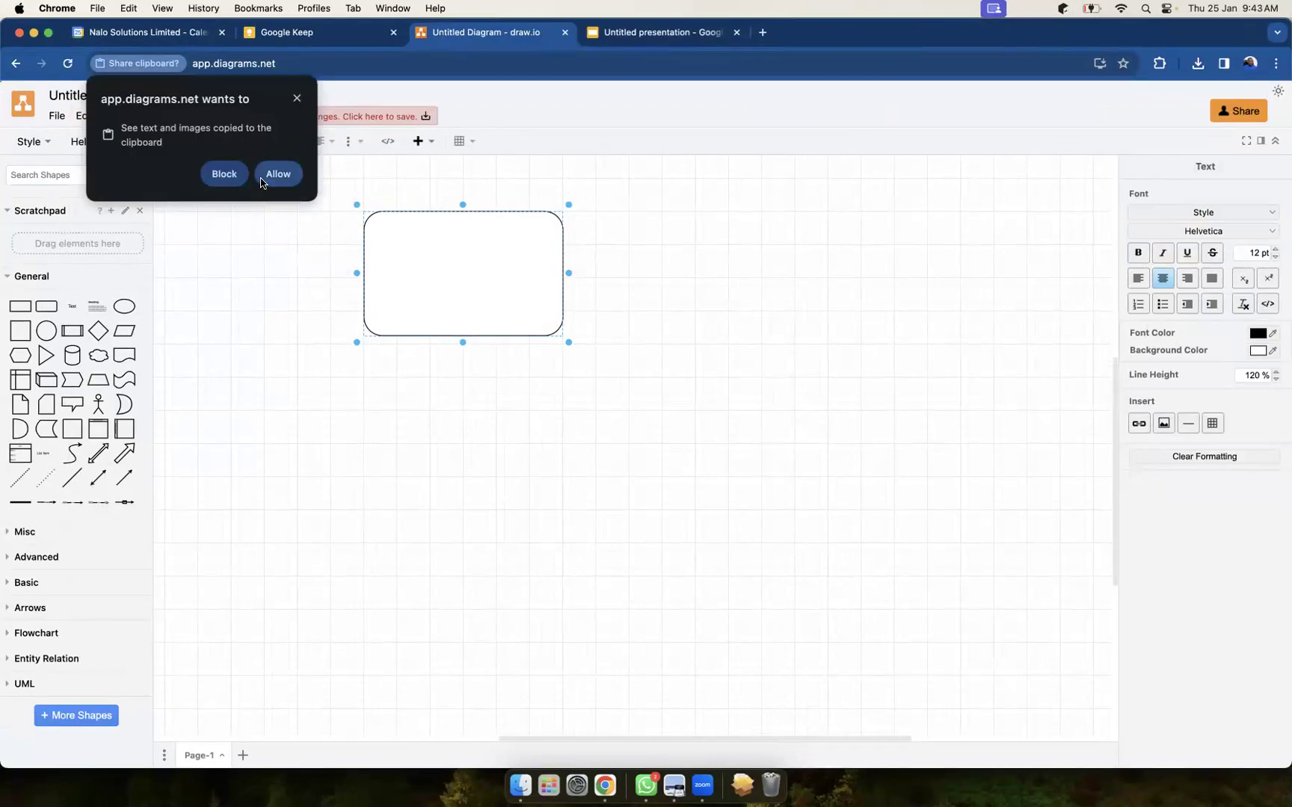
click(275, 174)
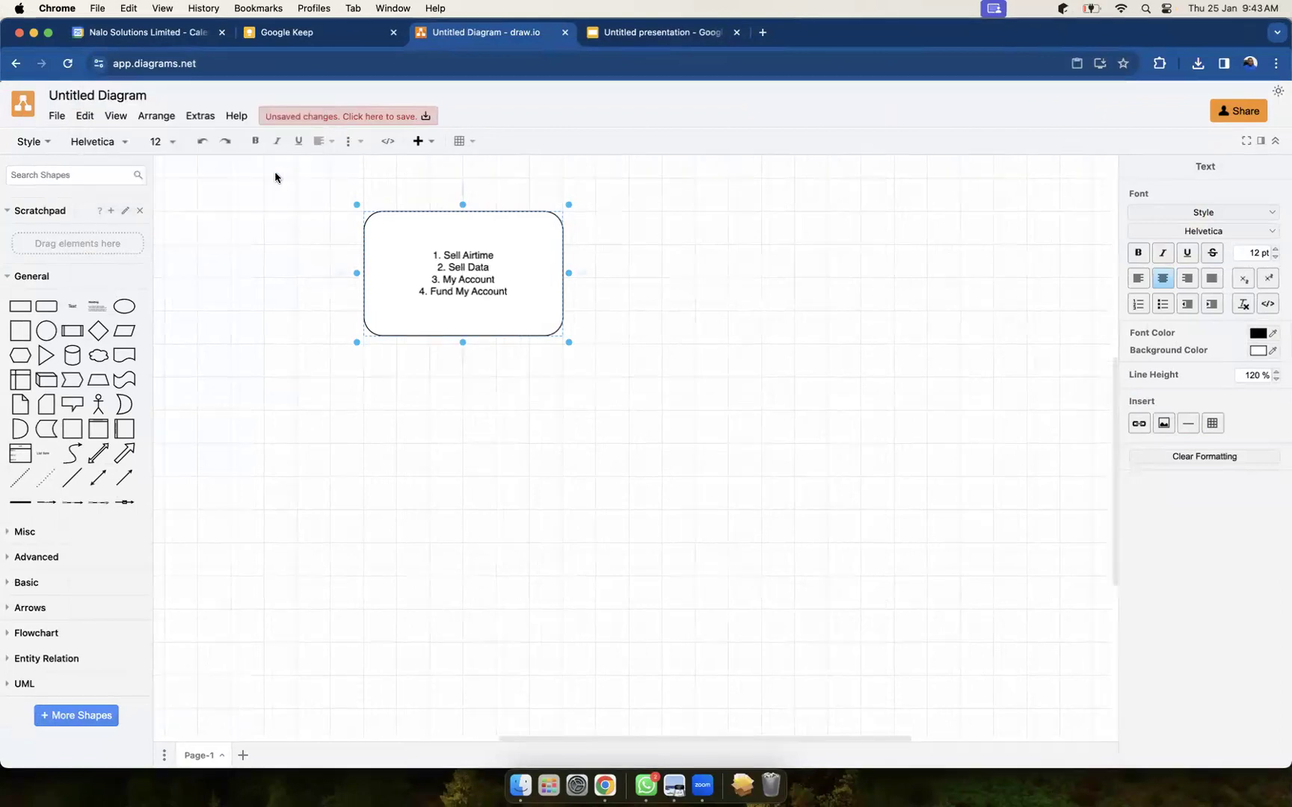
click(524, 277)
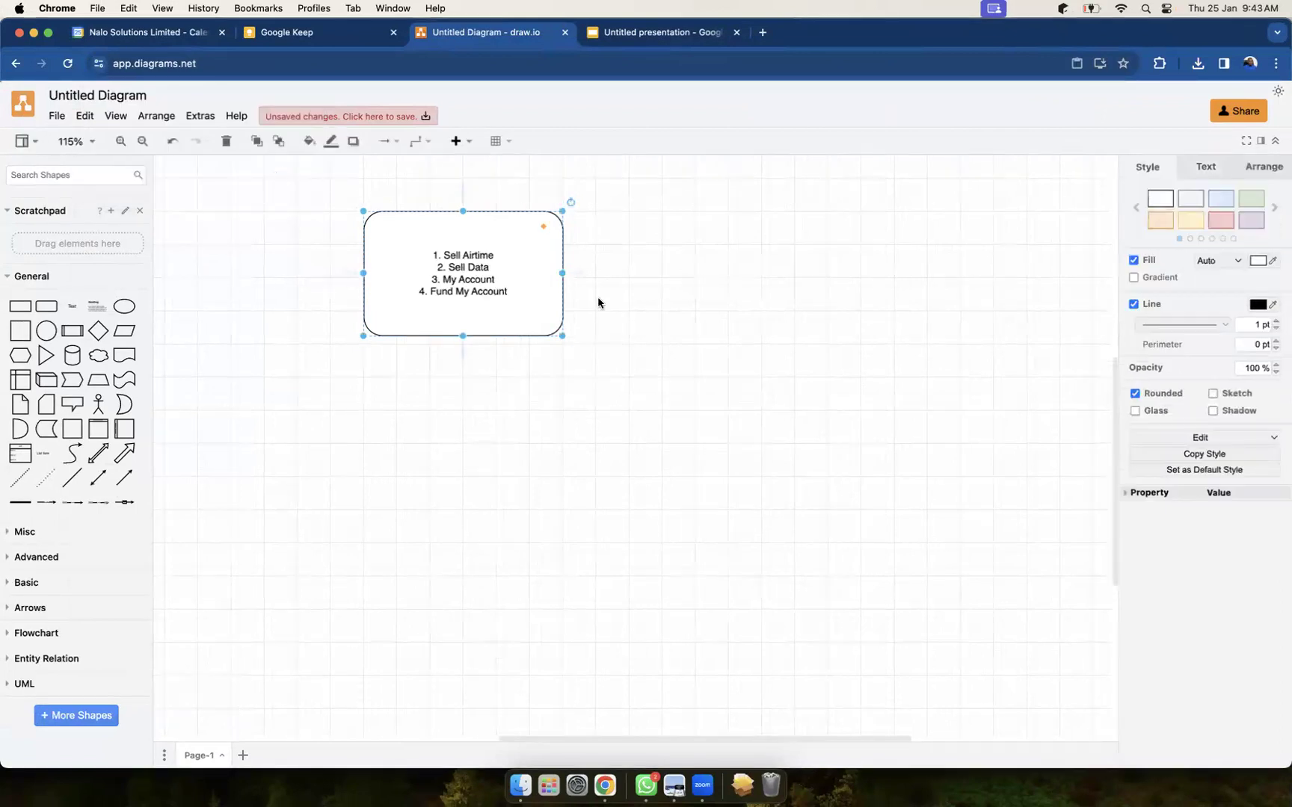
click(641, 327)
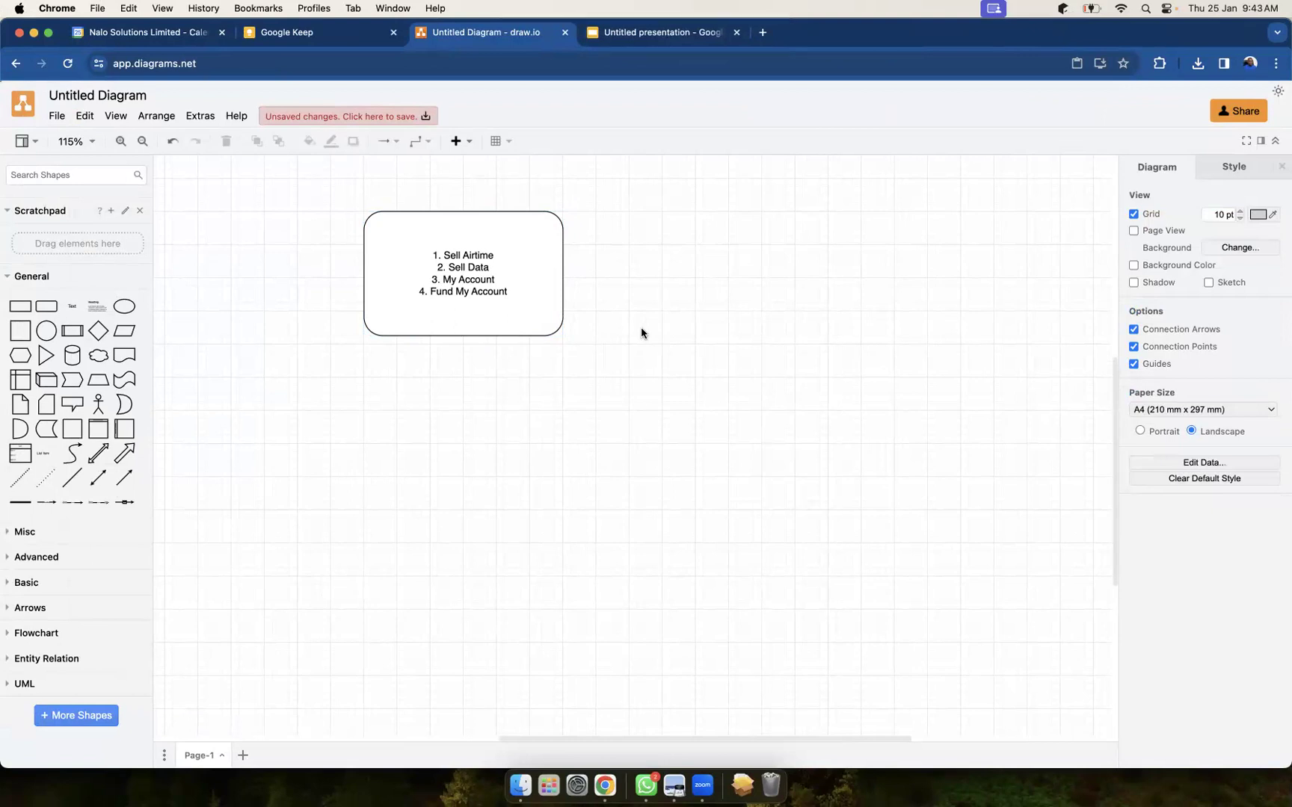
Add the heading "Welcome to EV Network" above the menu options in the box, separated by a blank line.
double_click(490, 283)
key(Left)
key(Return)
key(Return)
key(Up)
key(Up)
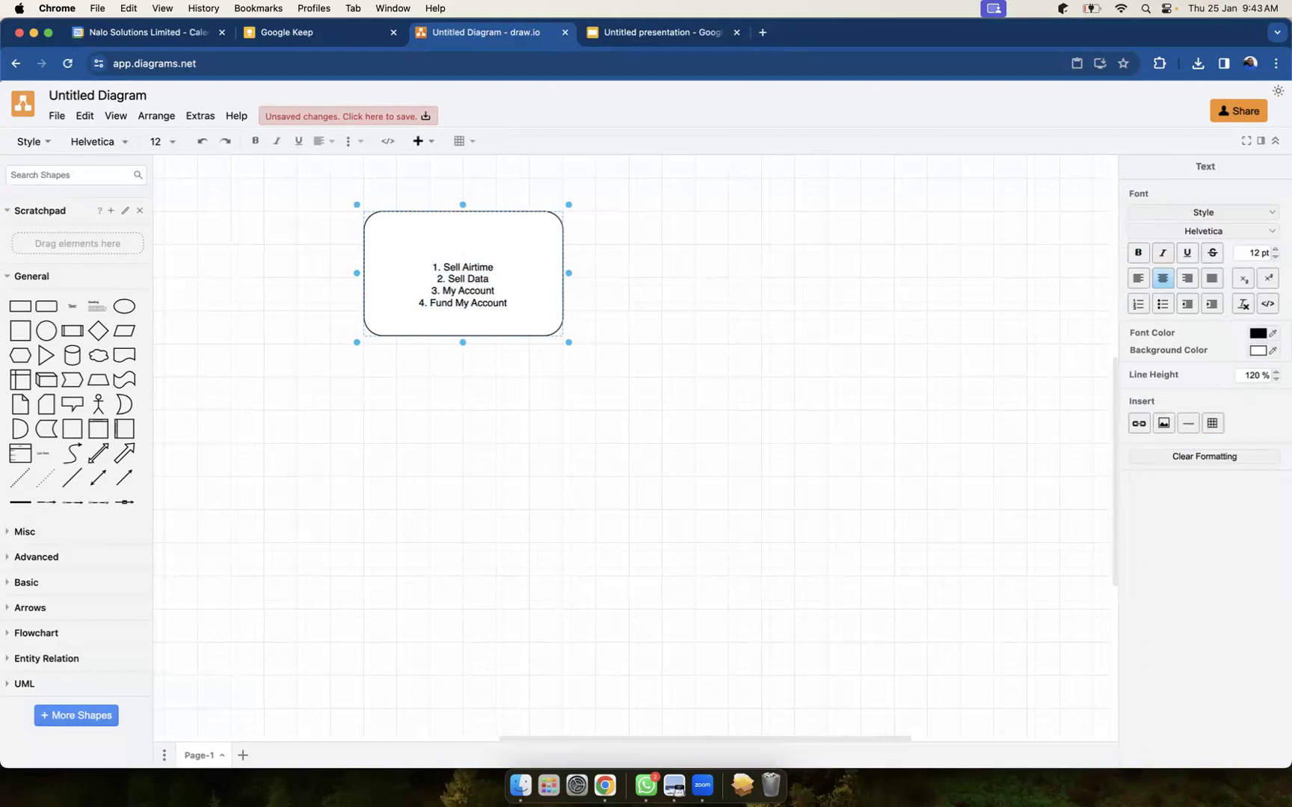
text(Welcome to EV Network.)
key(ctrl+Right)
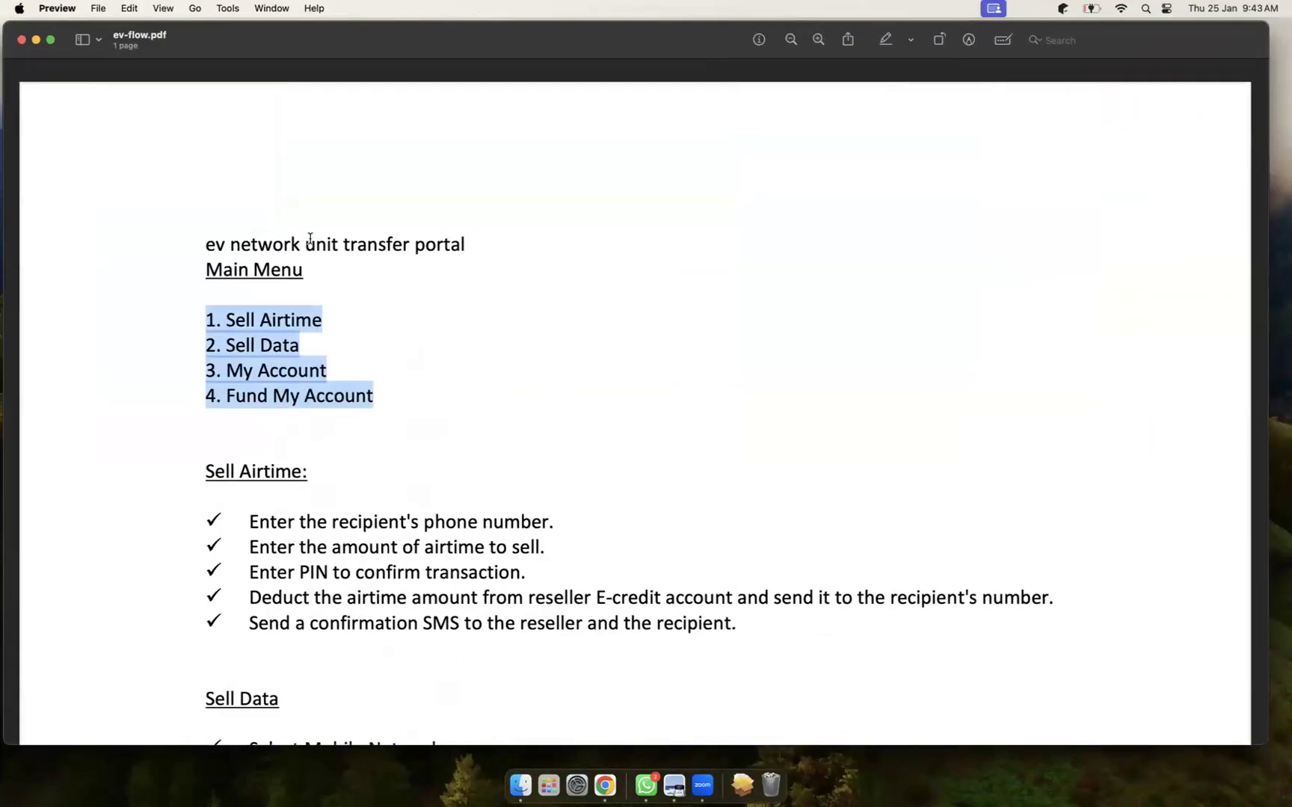
key(ctrl+Left)
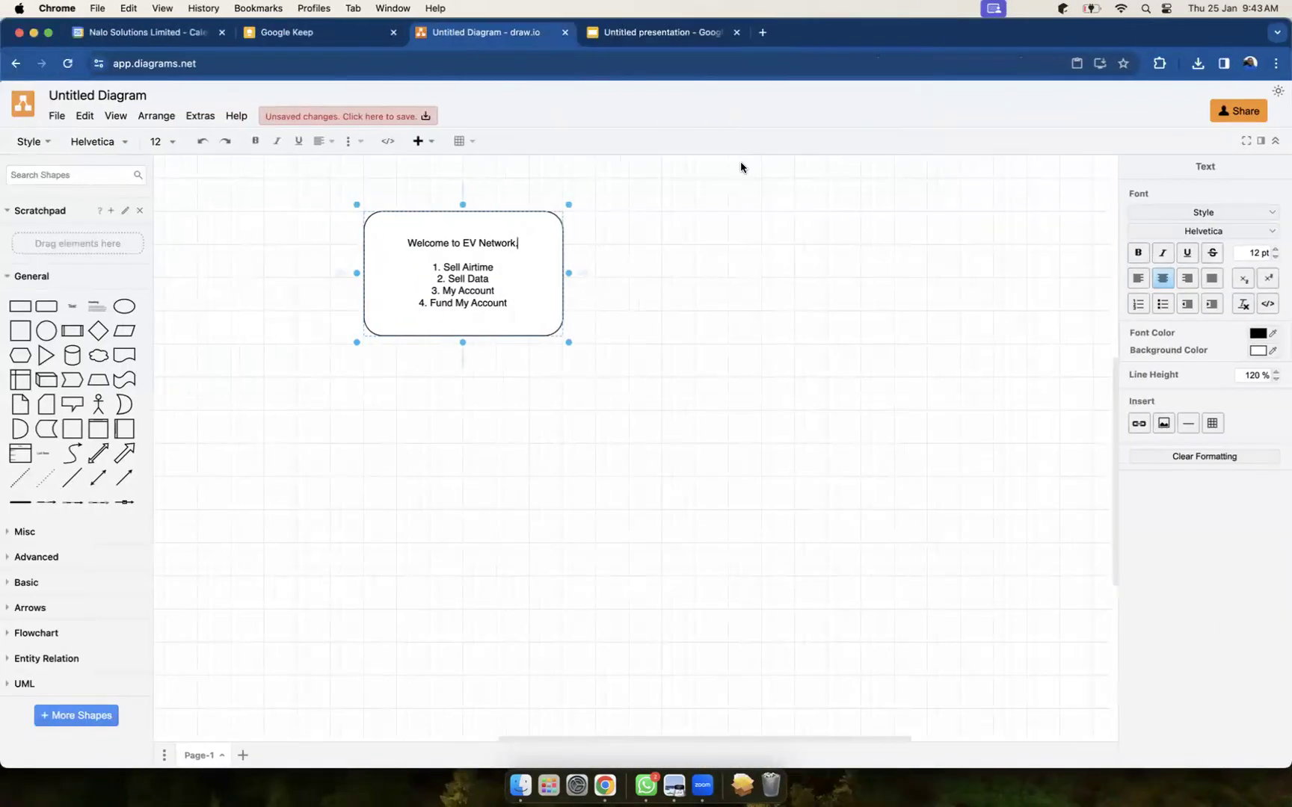
key(BackSpace)
click(613, 276)
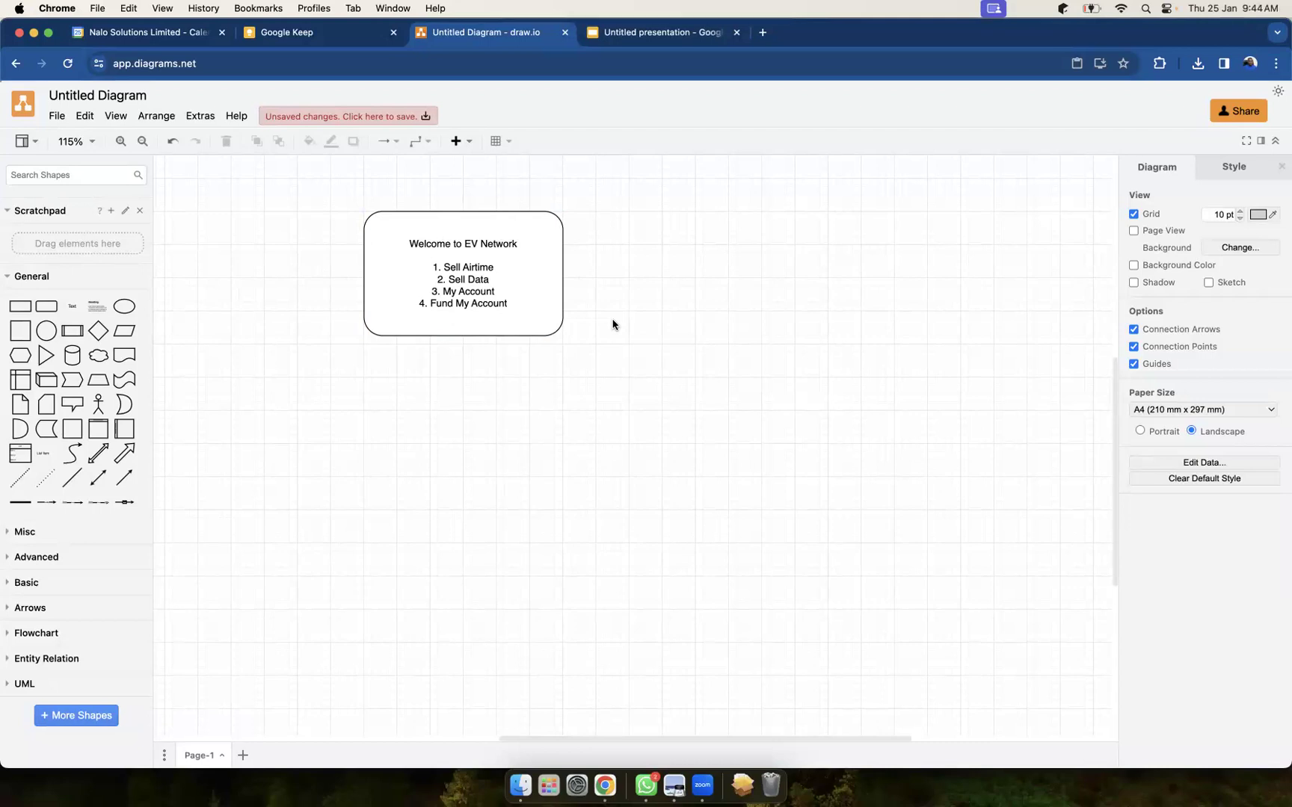
Move the "Welcome to EV Network" box horizontally toward the centre of the canvas, keeping its height on the canvas.
scroll(612, 324, left, 1)
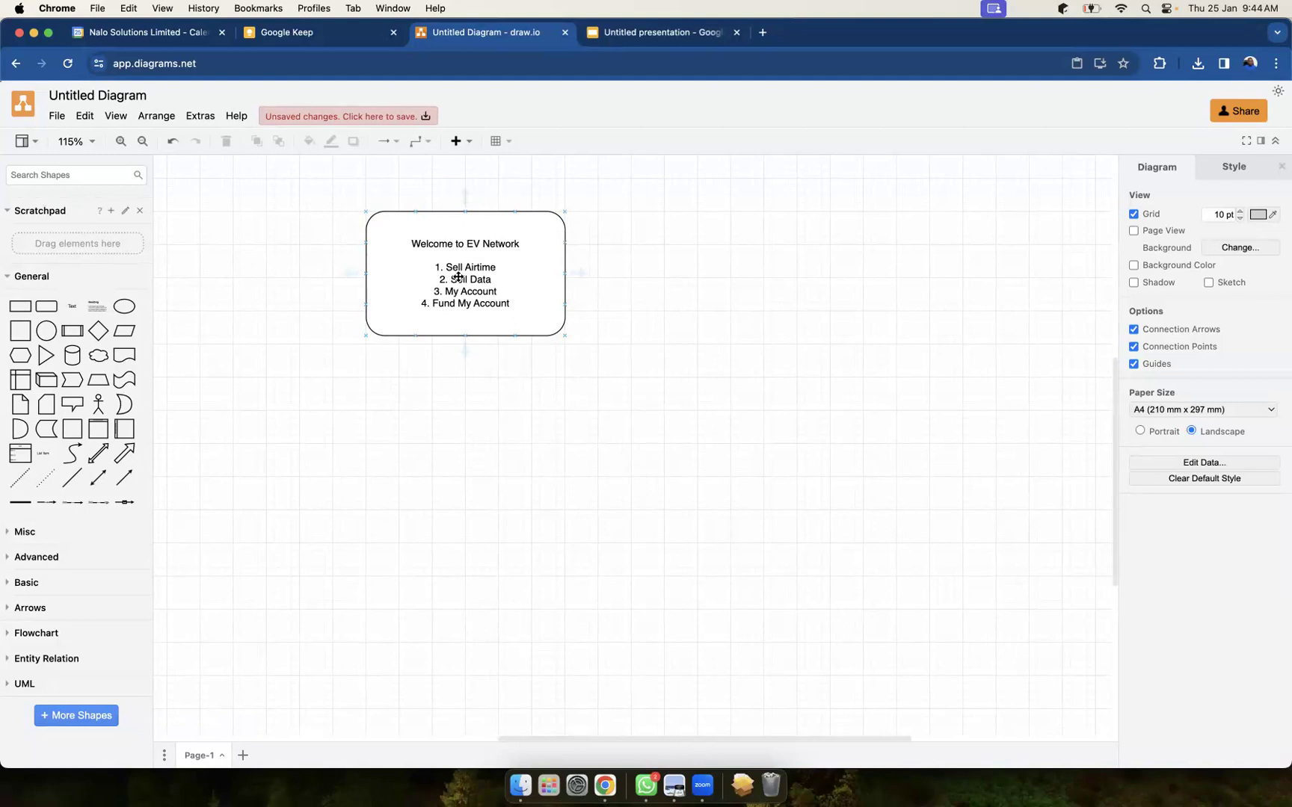
click(704, 314)
click(695, 382)
click(470, 267)
mouse_move(466, 198)
drag(465, 287, 601, 291)
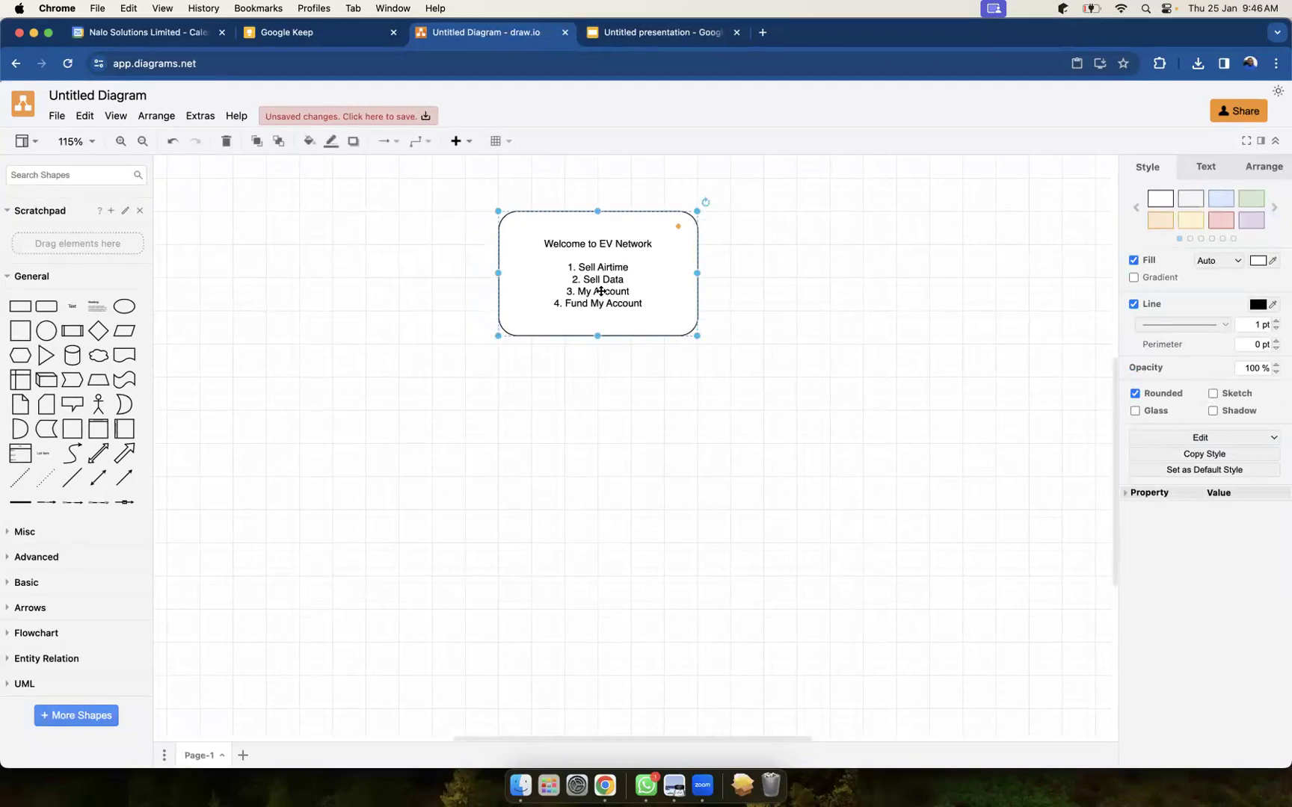
After checking Sell Airtime in ev-flow.pdf in Preview, add a connected rounded rectangle below the welcome box, with matching width and extra height.
key(ctrl+Right)
key(ctrl+Left)
key(ctrl+Right)
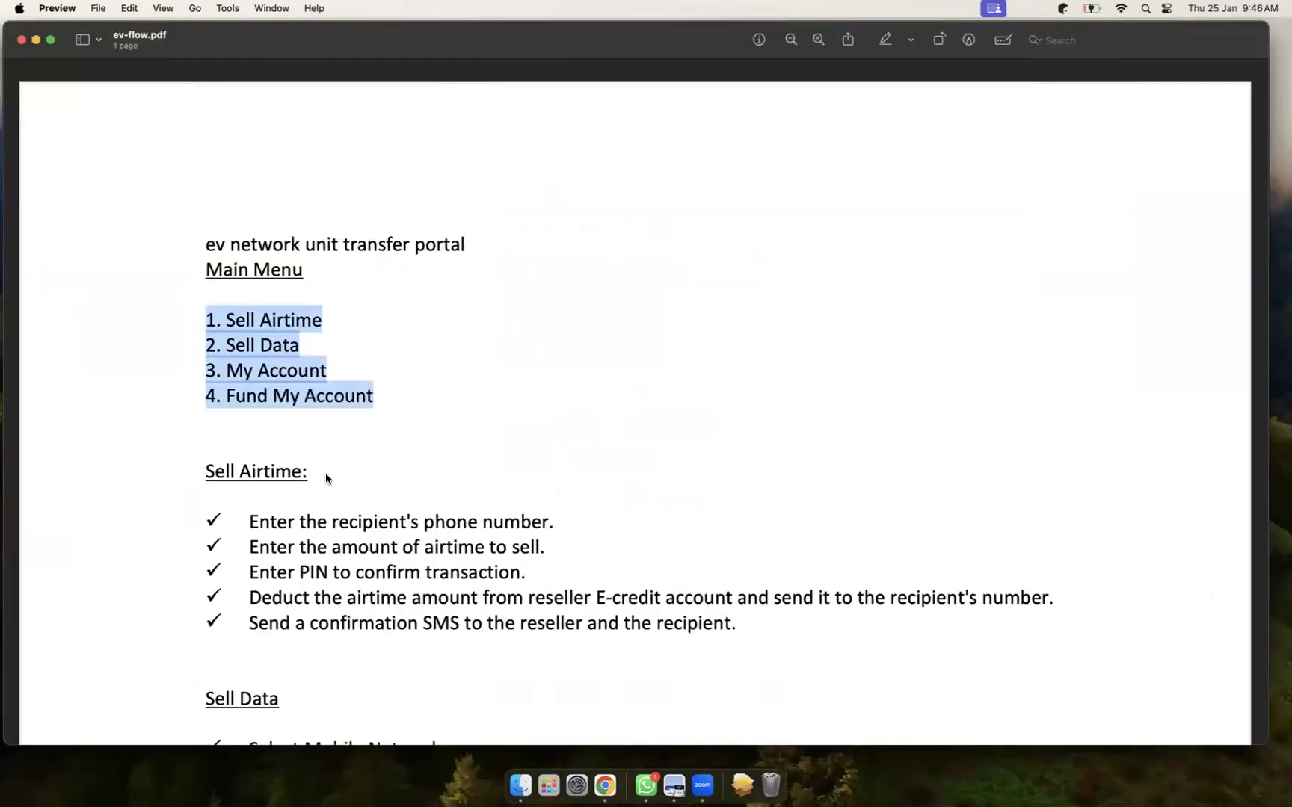
scroll(281, 478, down, 3)
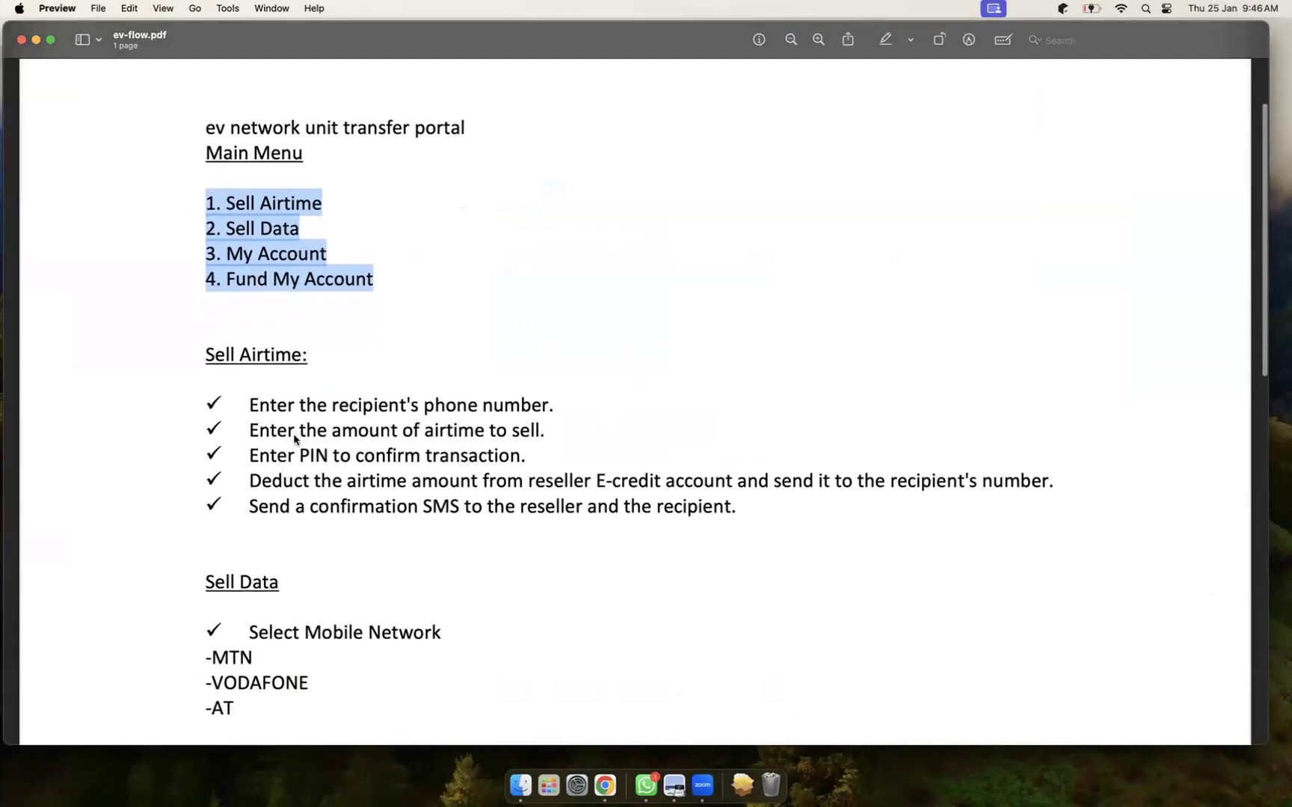
key(ctrl+Left)
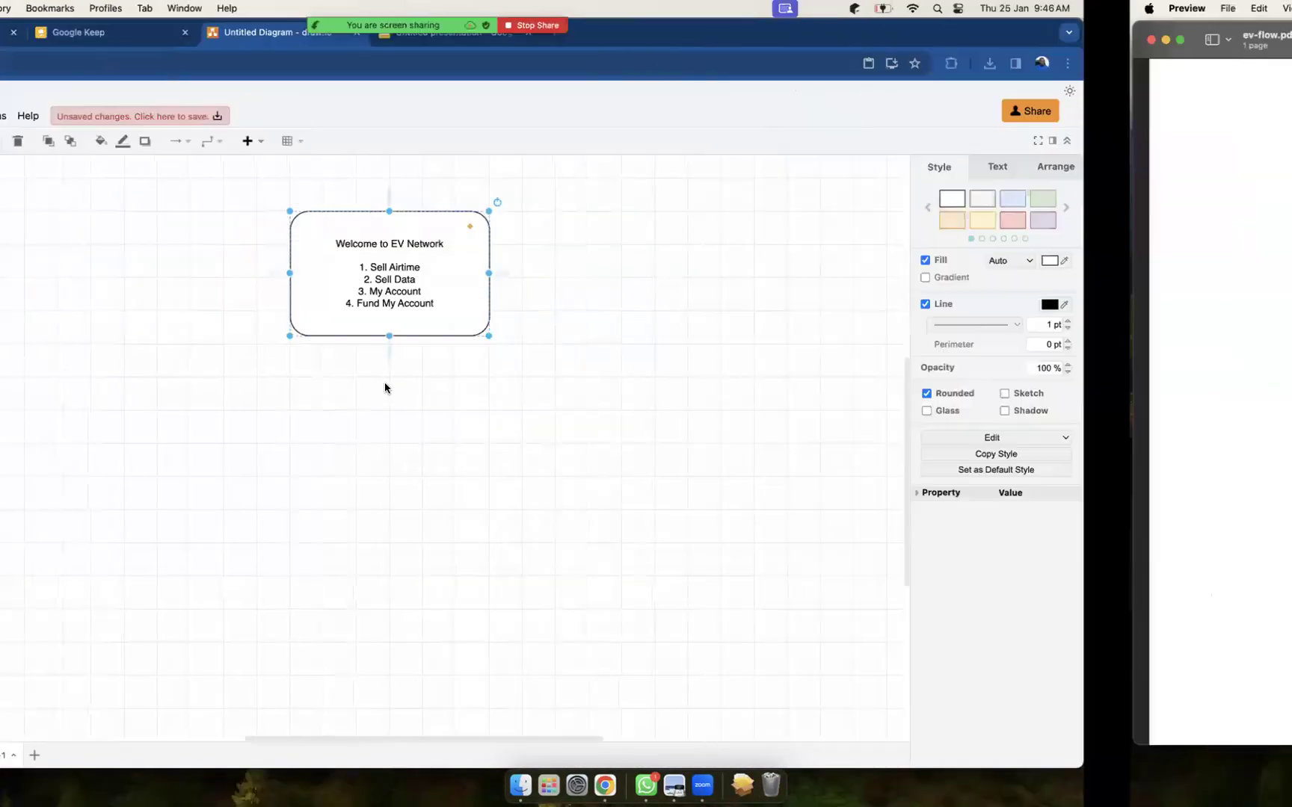
mouse_move(597, 355)
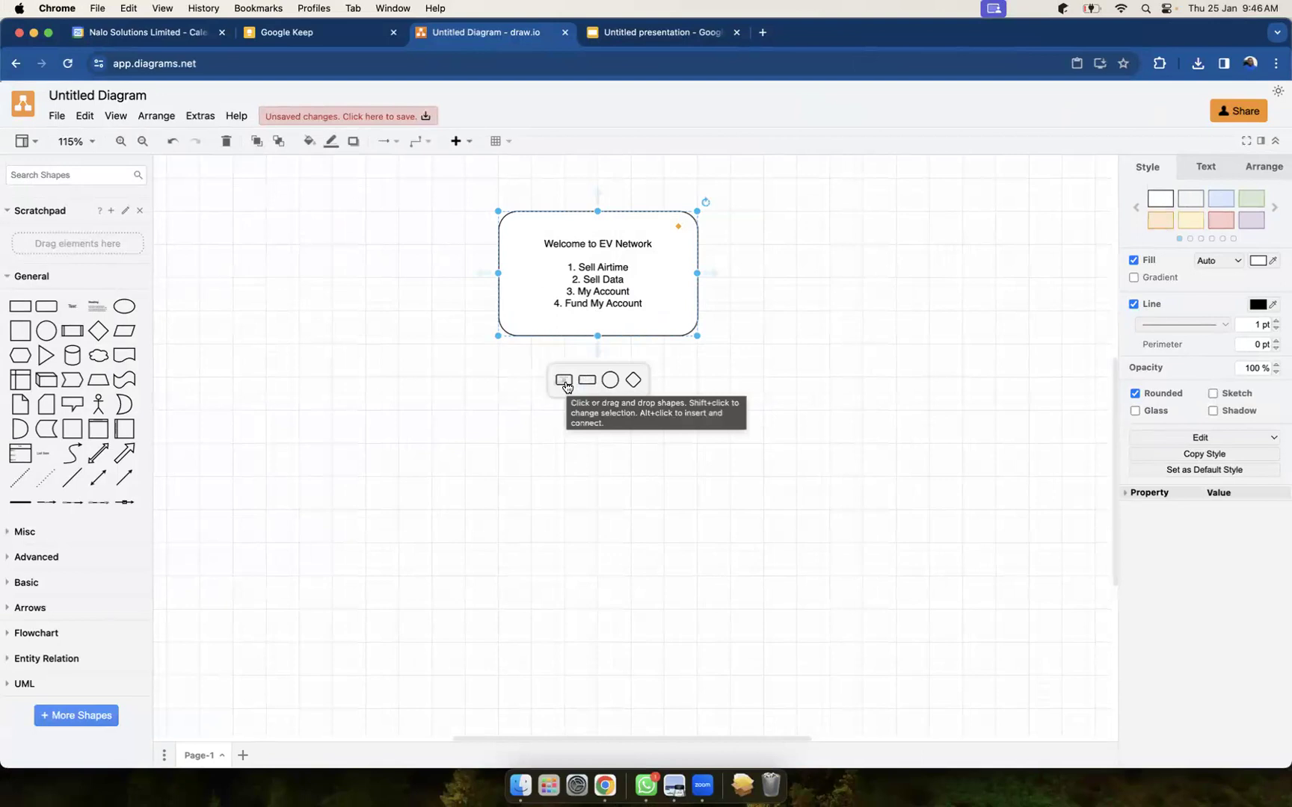
click(589, 382)
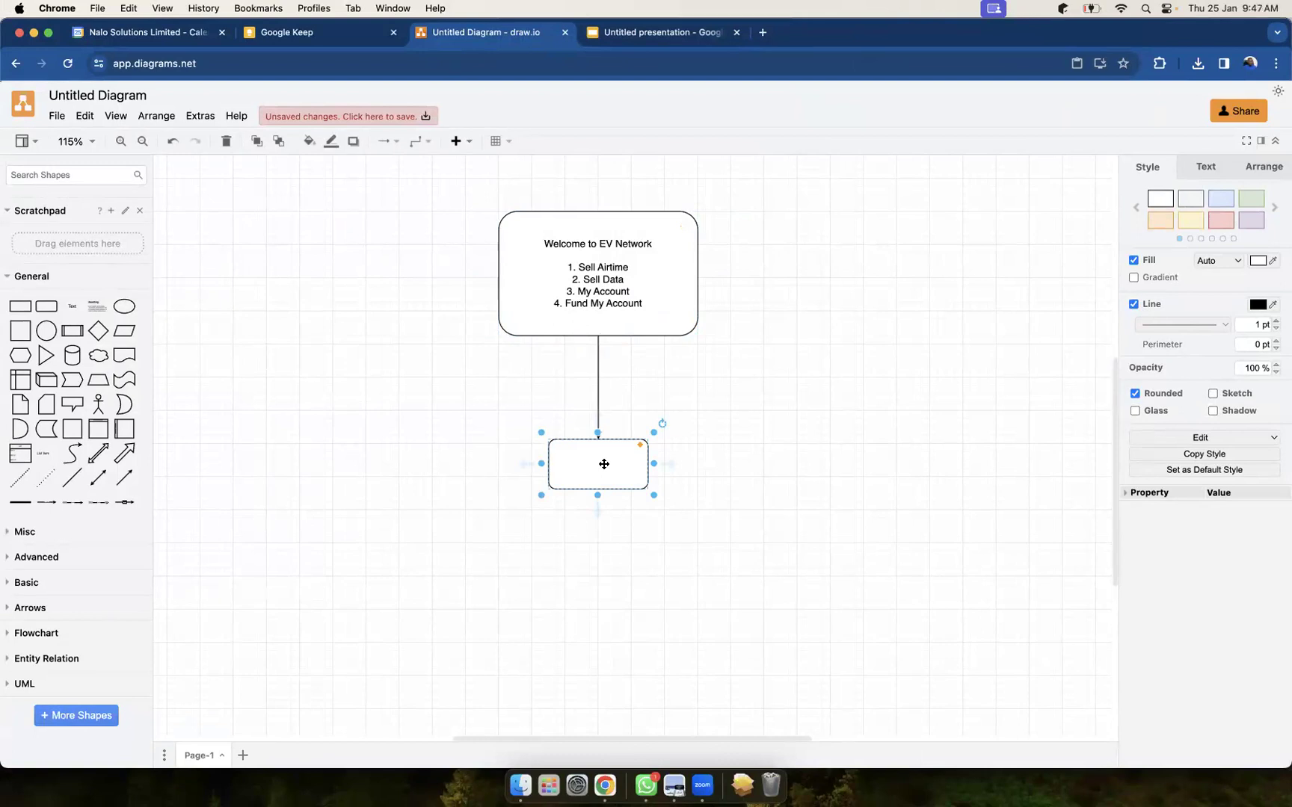
drag(592, 461, 698, 432)
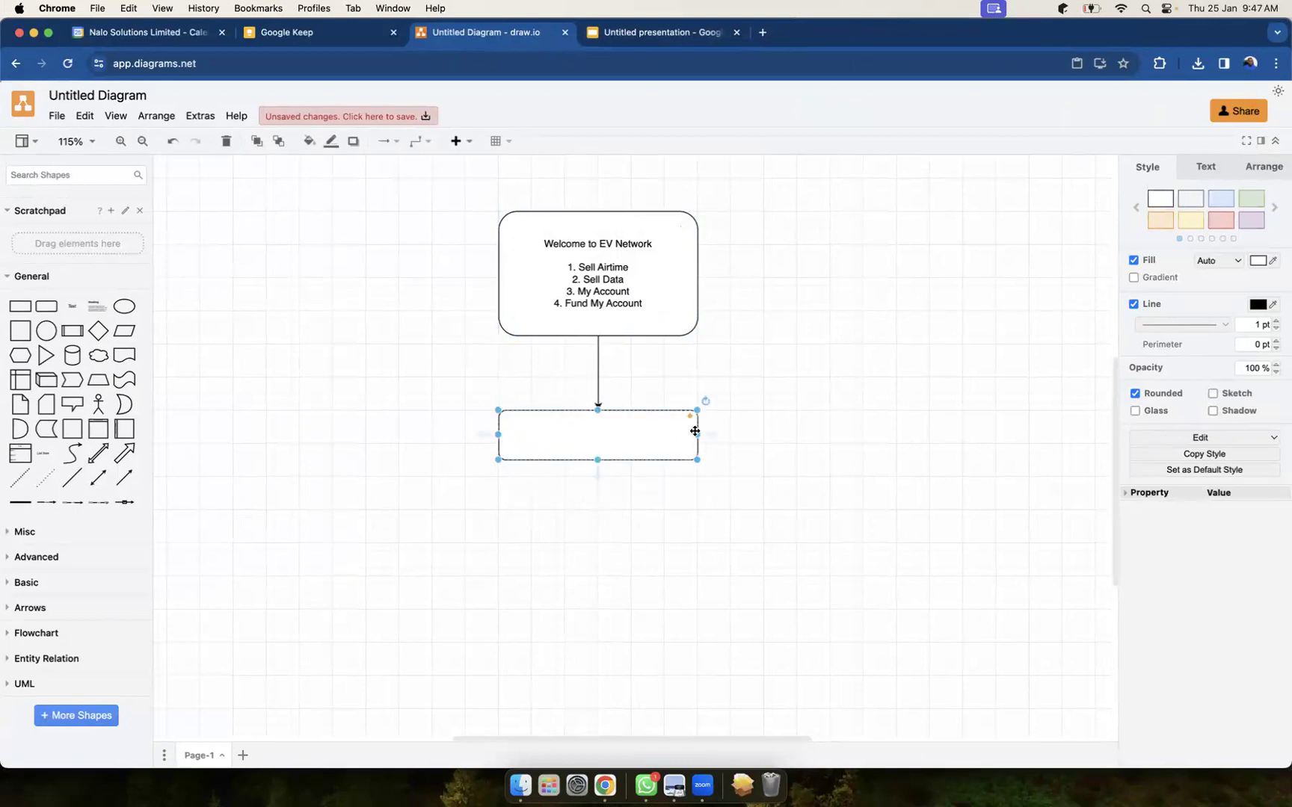
drag(606, 461, 604, 510)
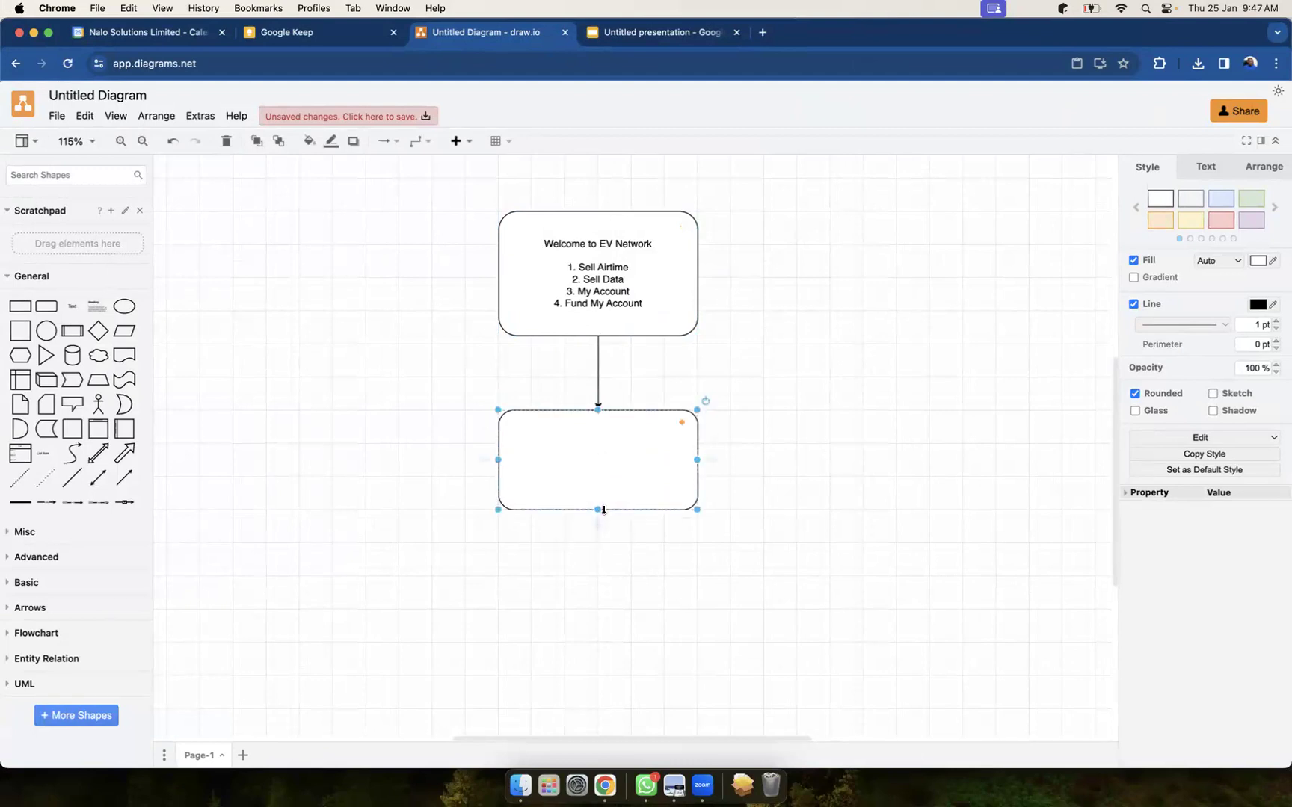
Label the lower box "Enter the recipient's phone number.", checking the wording in ev-flow.pdf in Preview.
key(ctrl+Right)
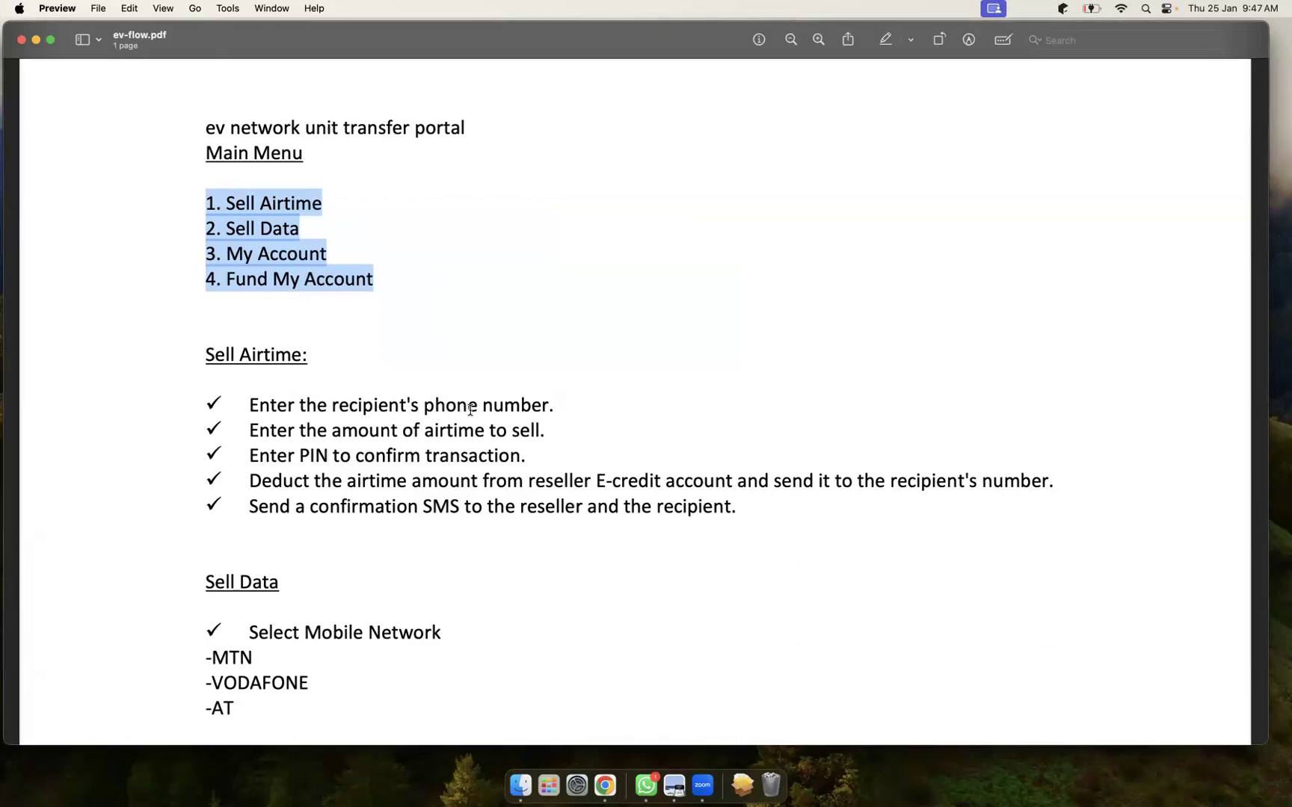
key(ctrl+Left)
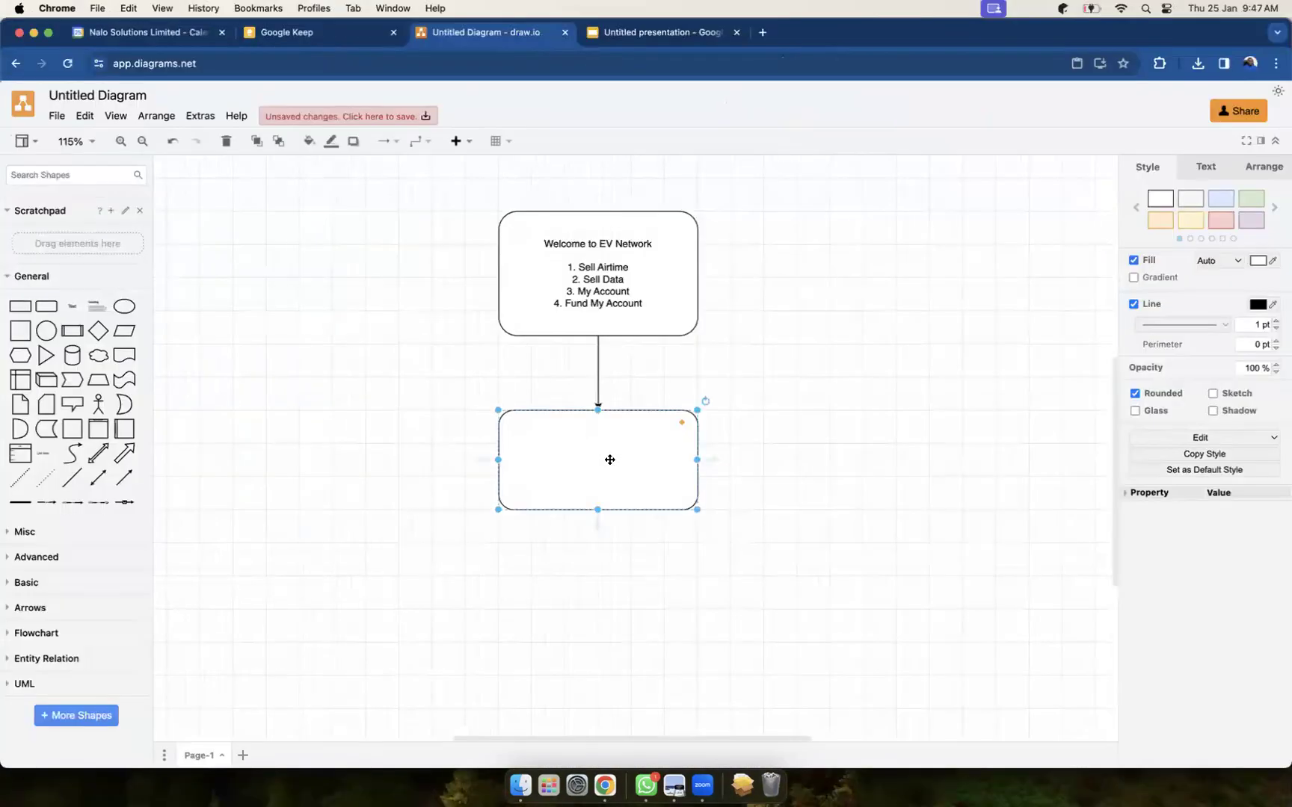
double_click(600, 455)
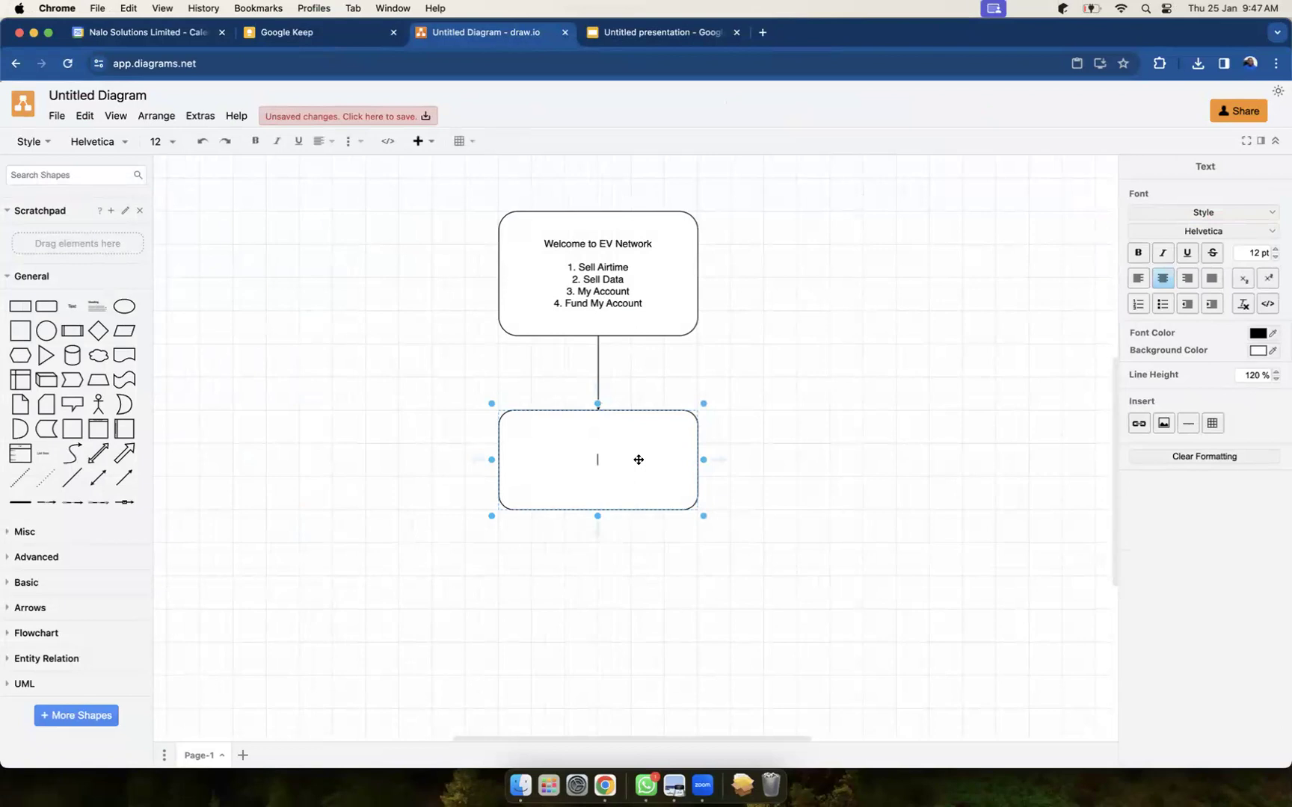
text(Enter the recipeient's phone nu)
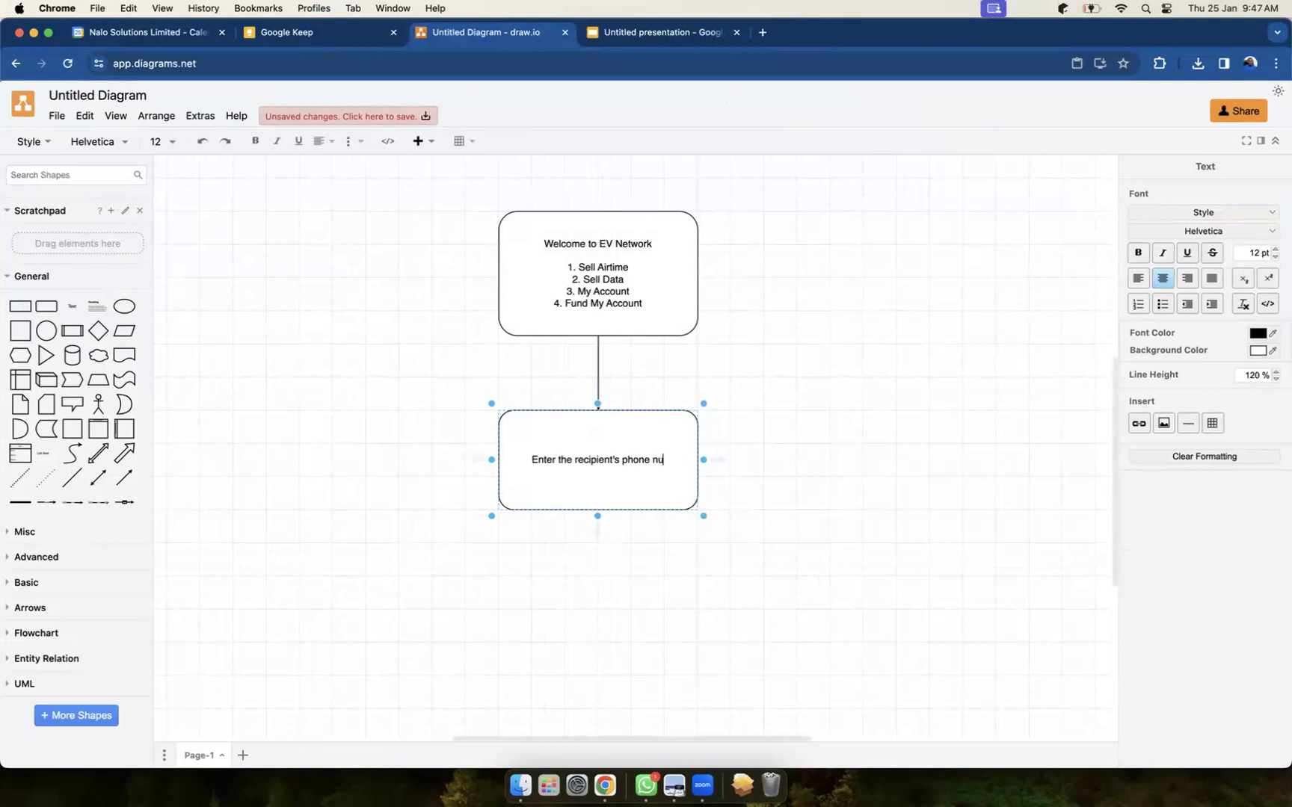
text(mber.)
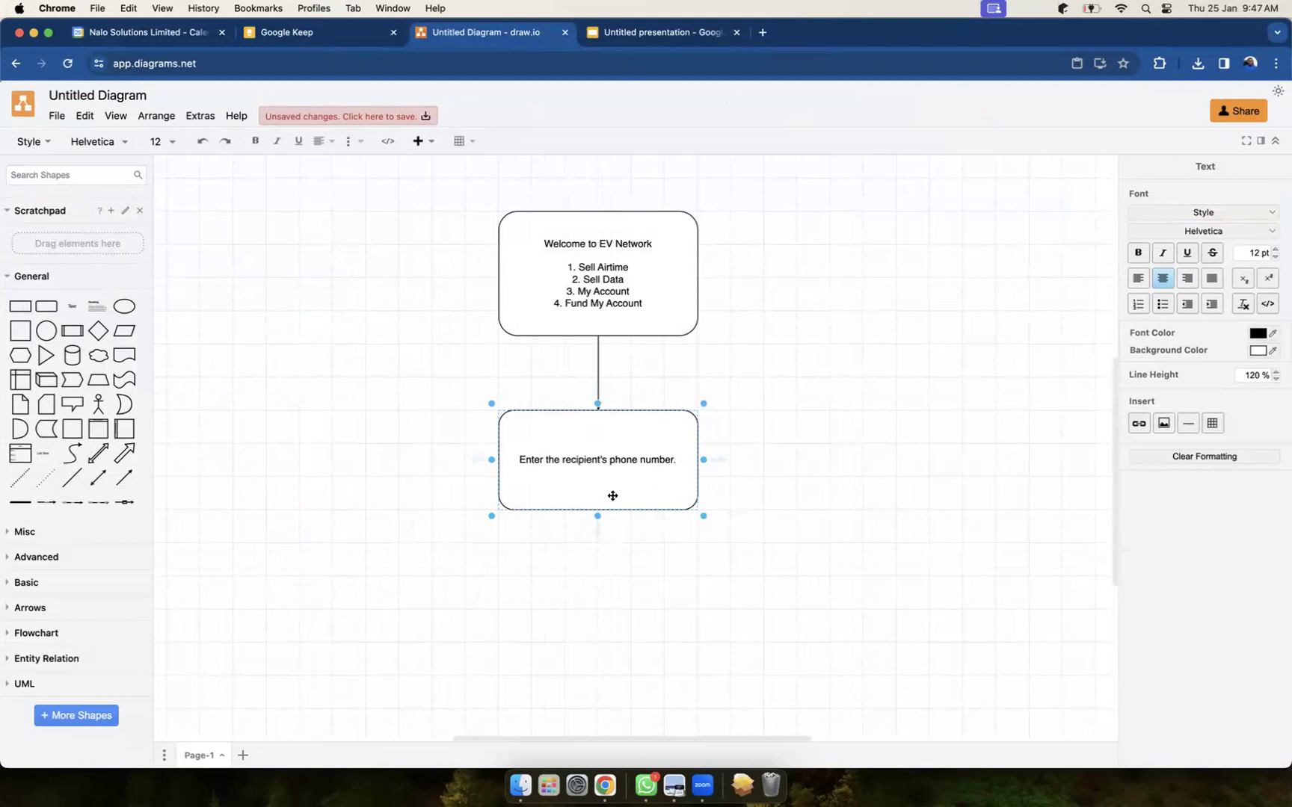
Check the next Sell Airtime step in ev-flow.pdf in Preview and start adding a connected shape below the phone number box in draw.io.
key(ctrl+Right)
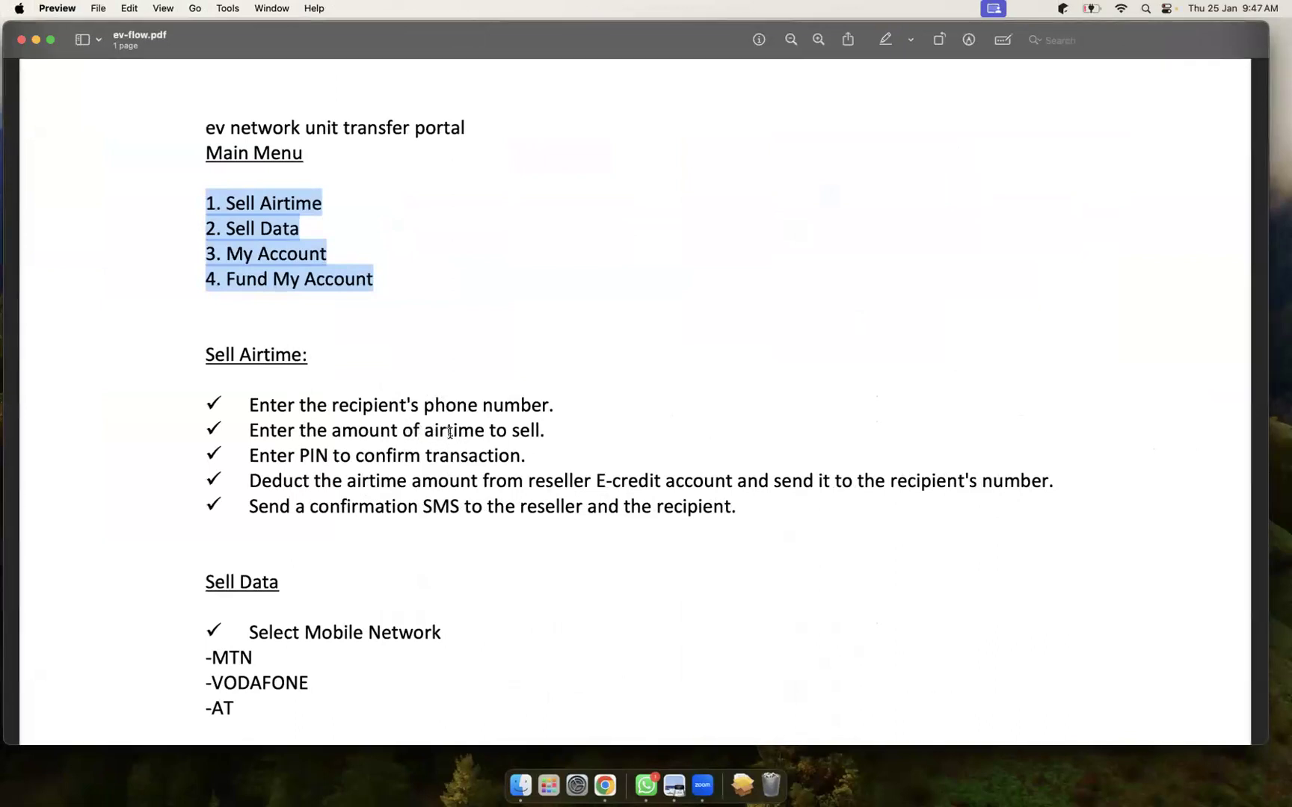
key(ctrl+Left)
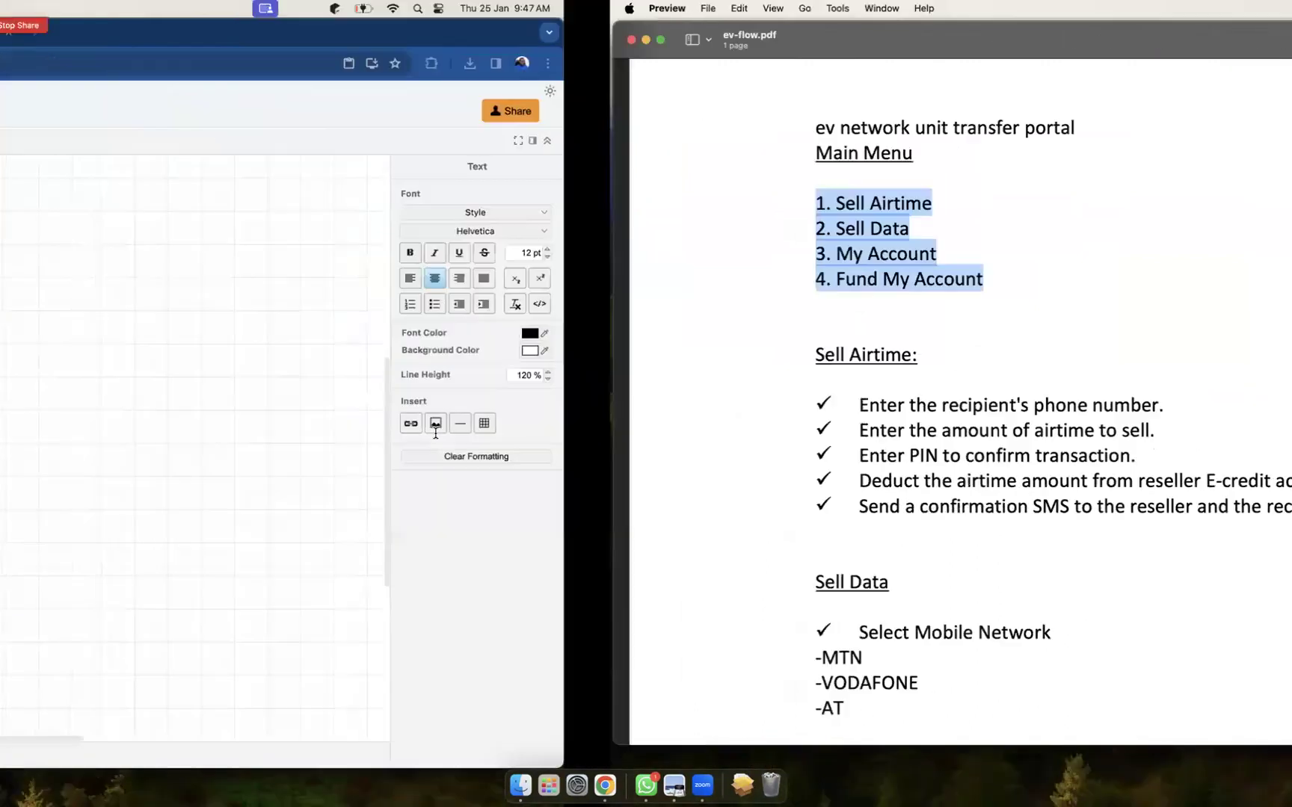
mouse_move(600, 530)
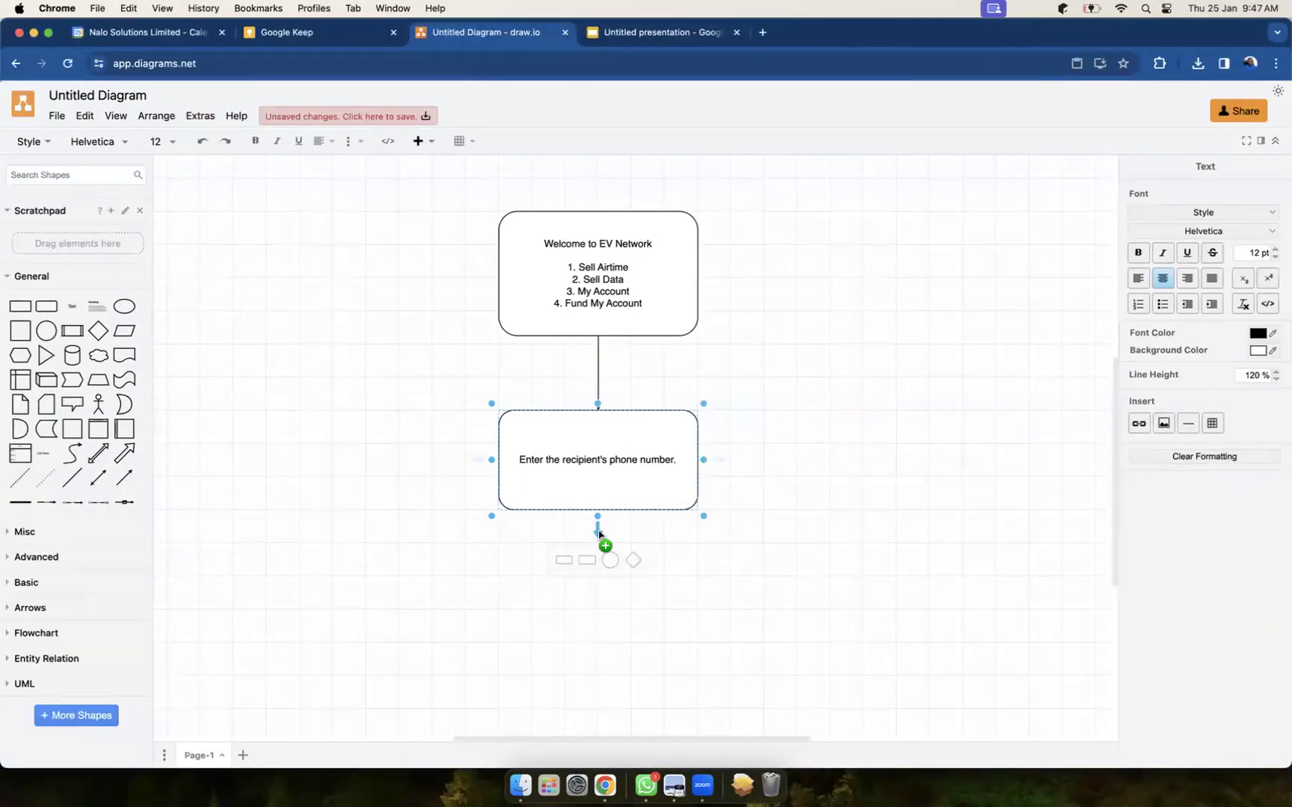